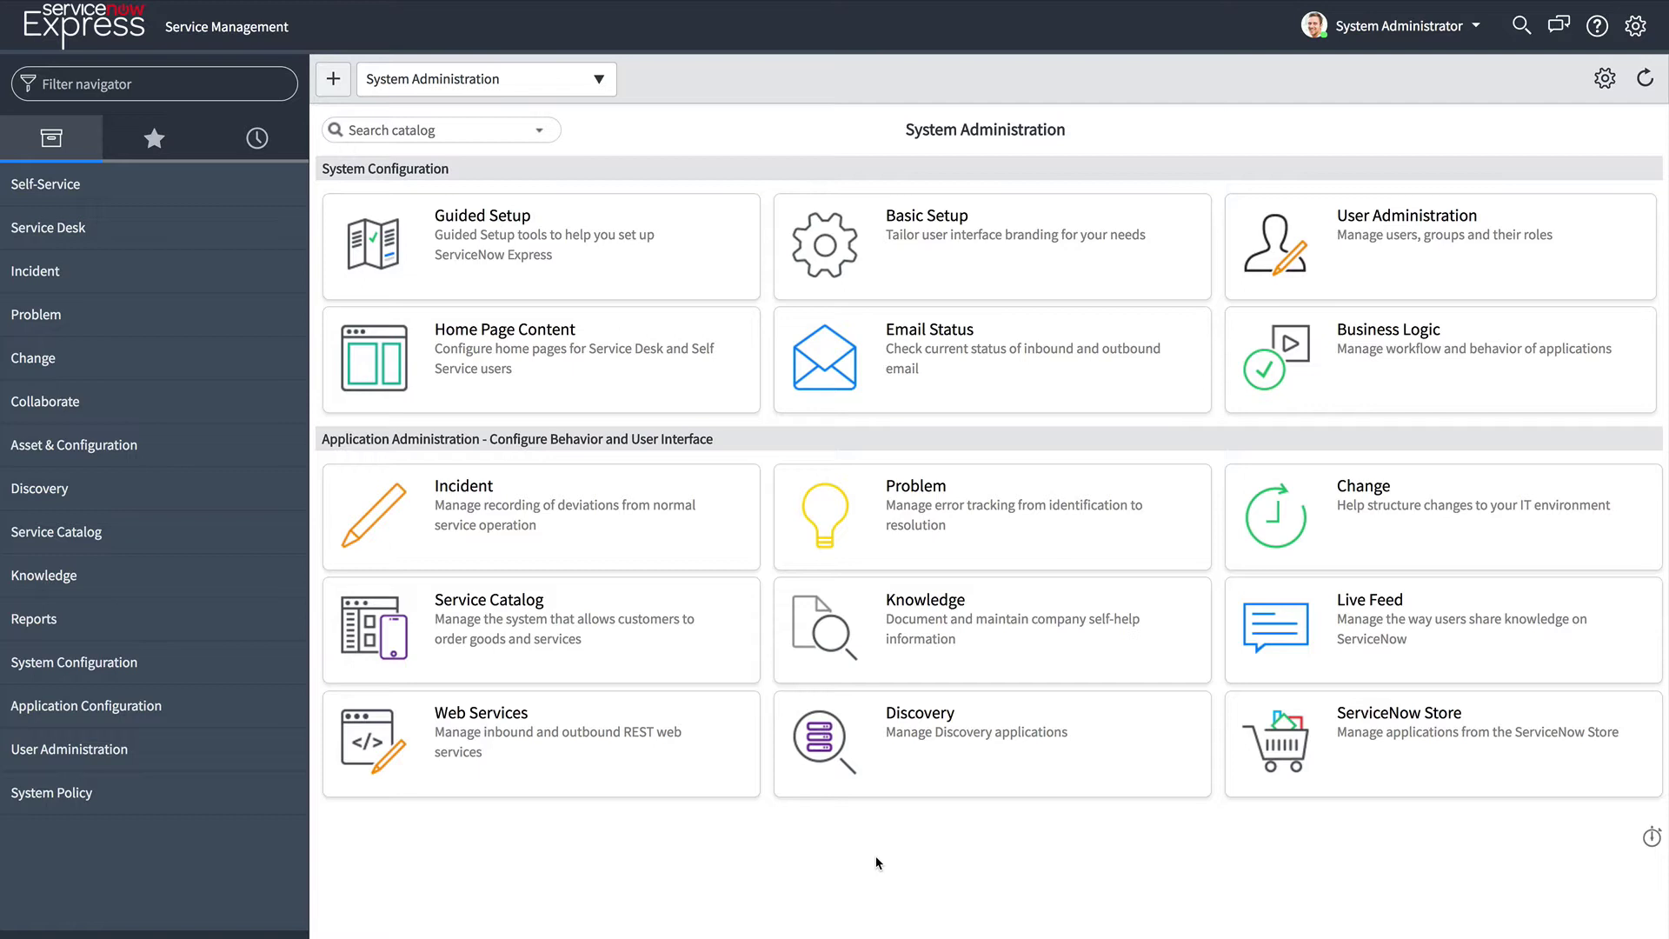
From open incident INC0010008, open the dictionary entry of the Contact type field.
click(154, 84)
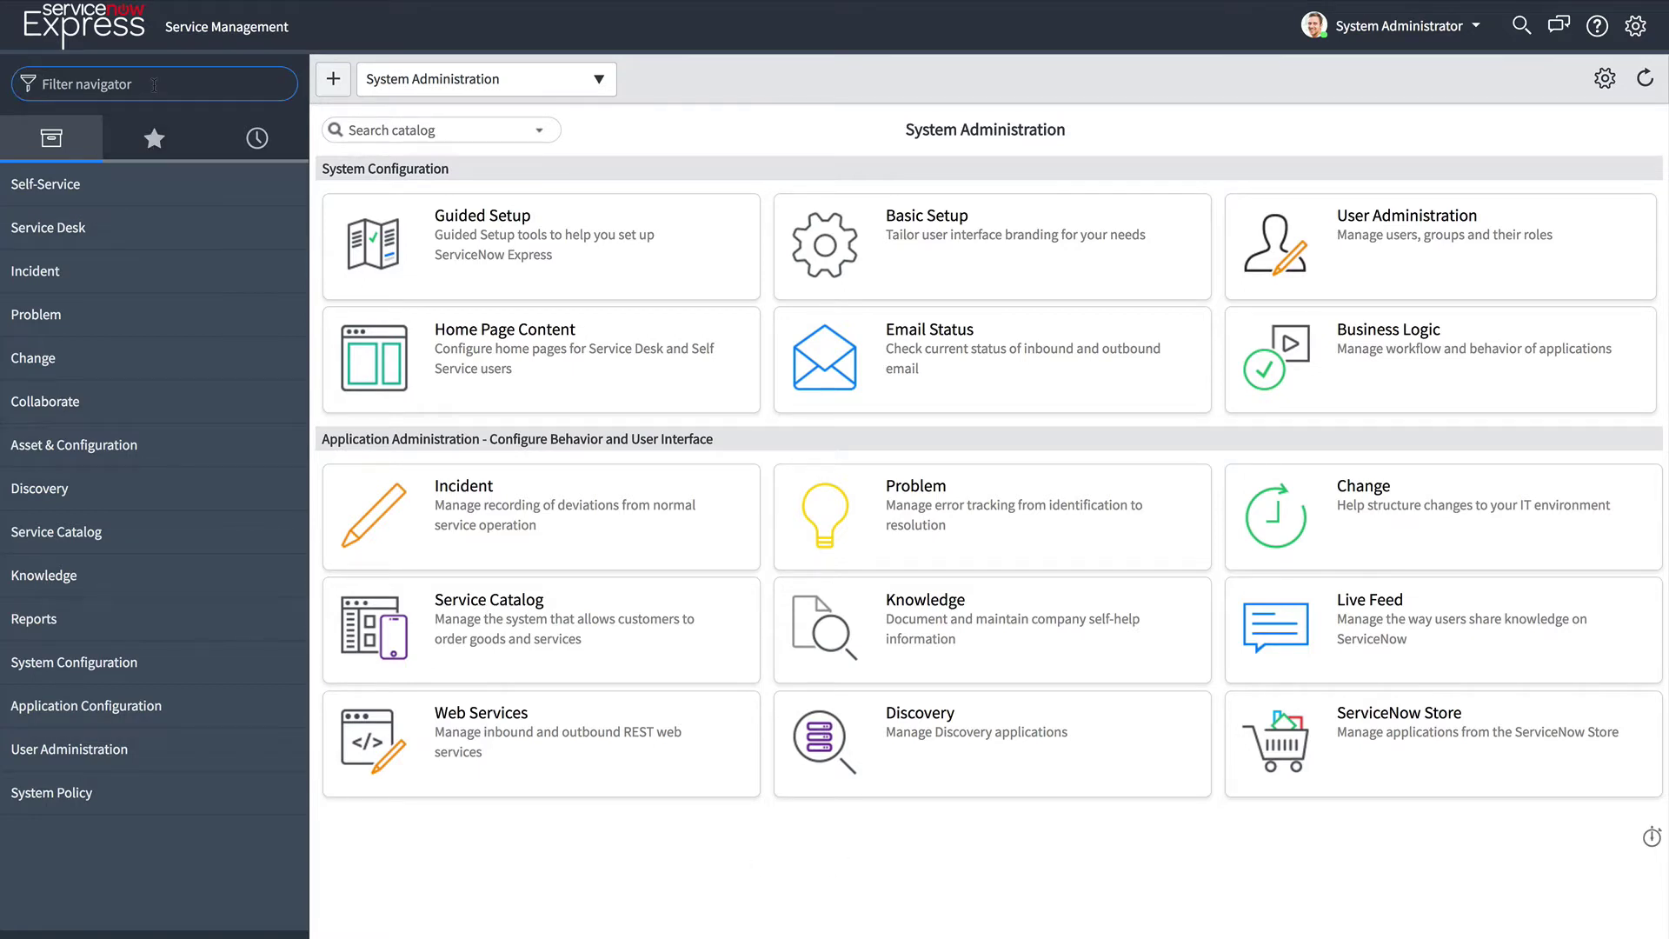
text(inc)
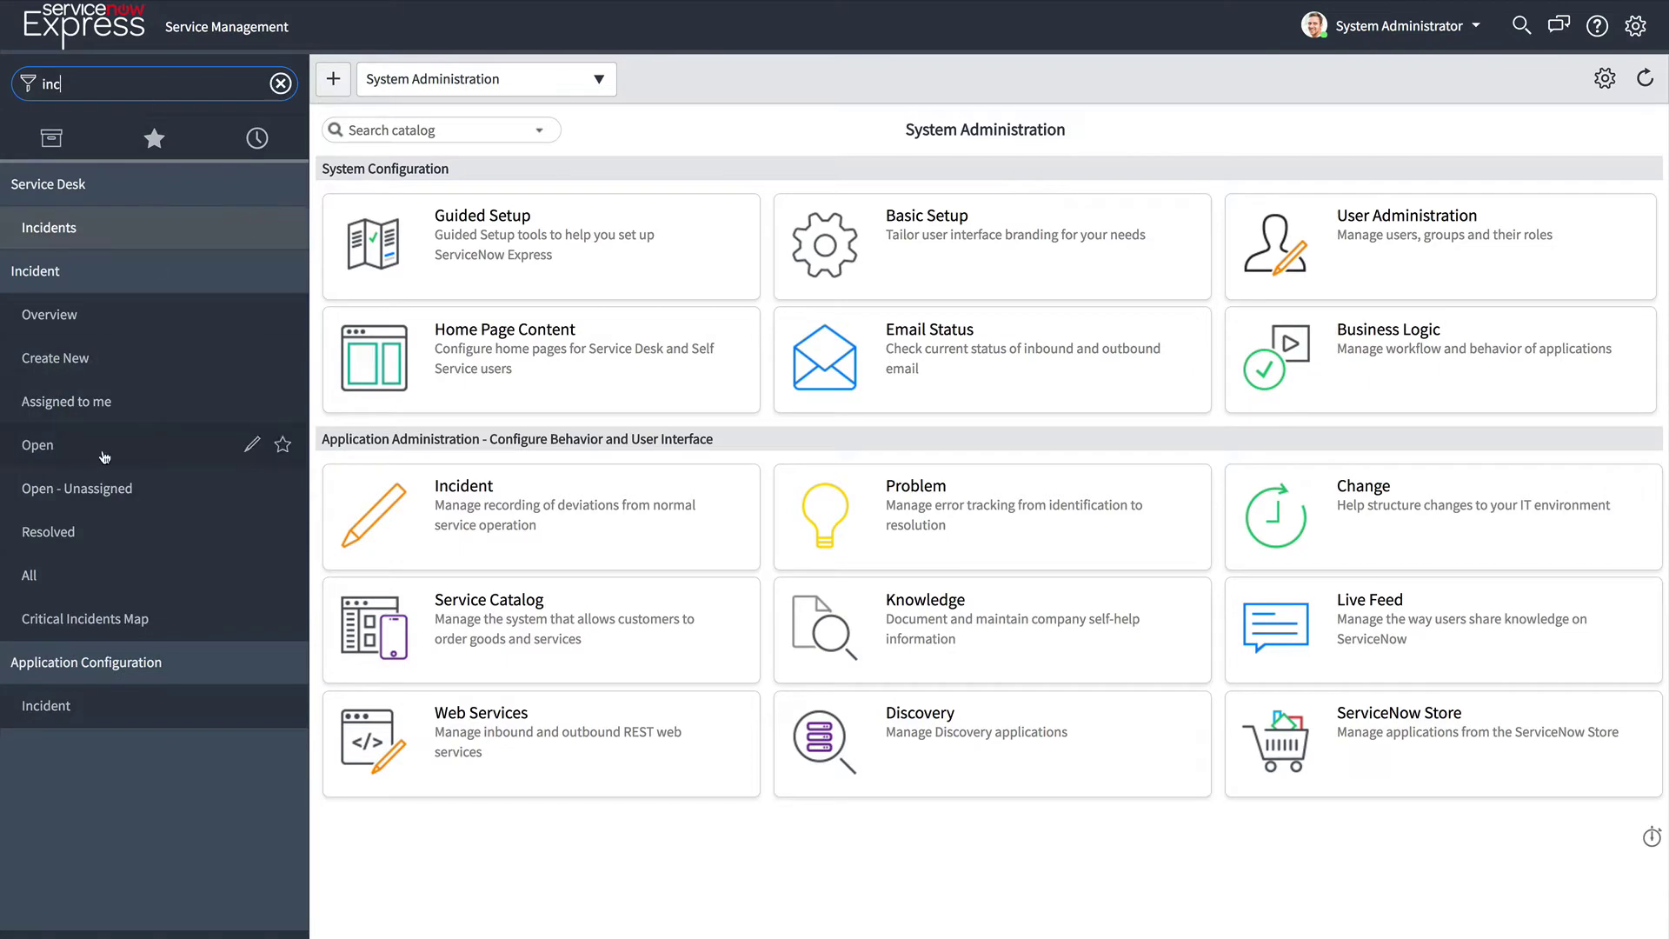
click(96, 456)
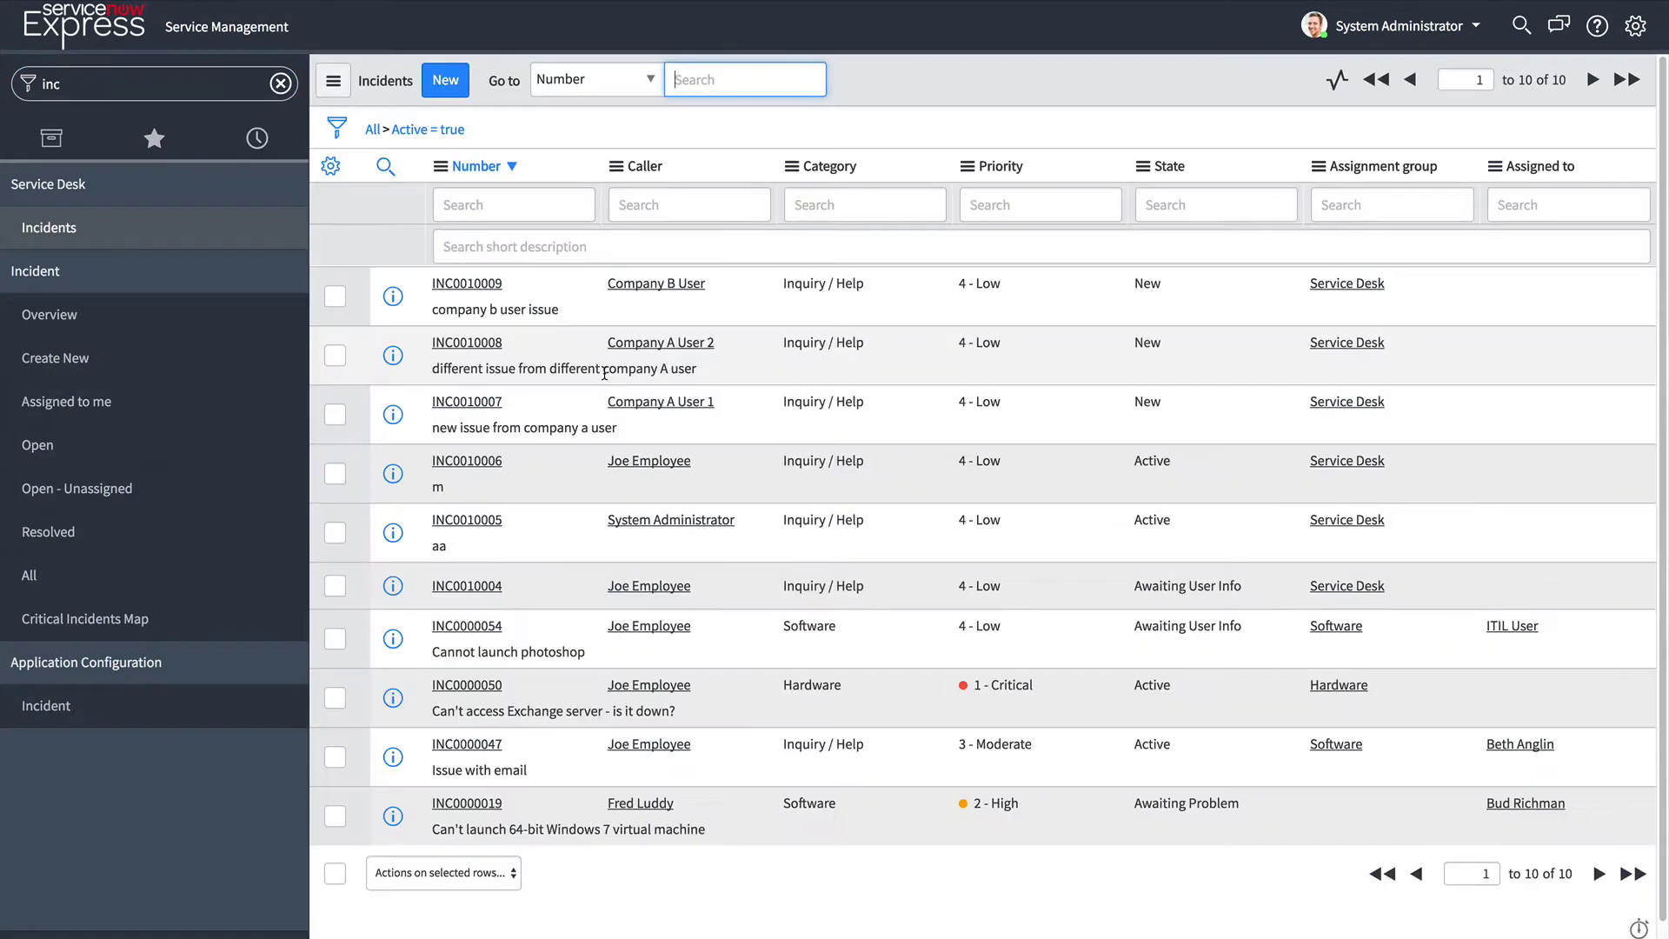
click(392, 359)
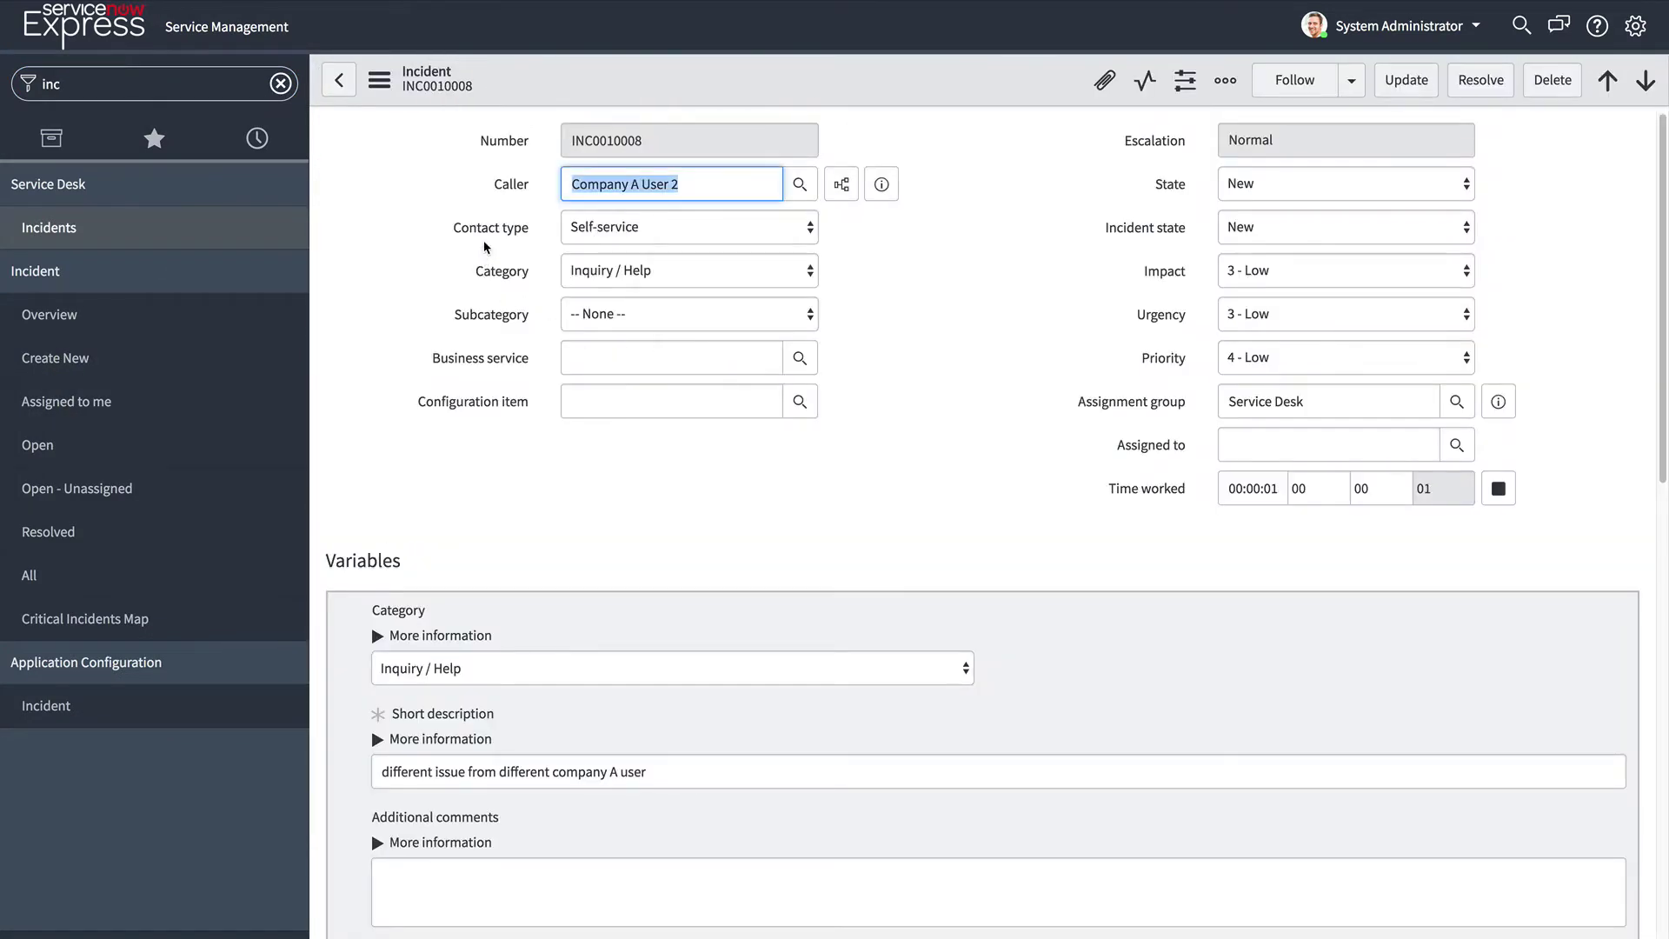
right_click(500, 230)
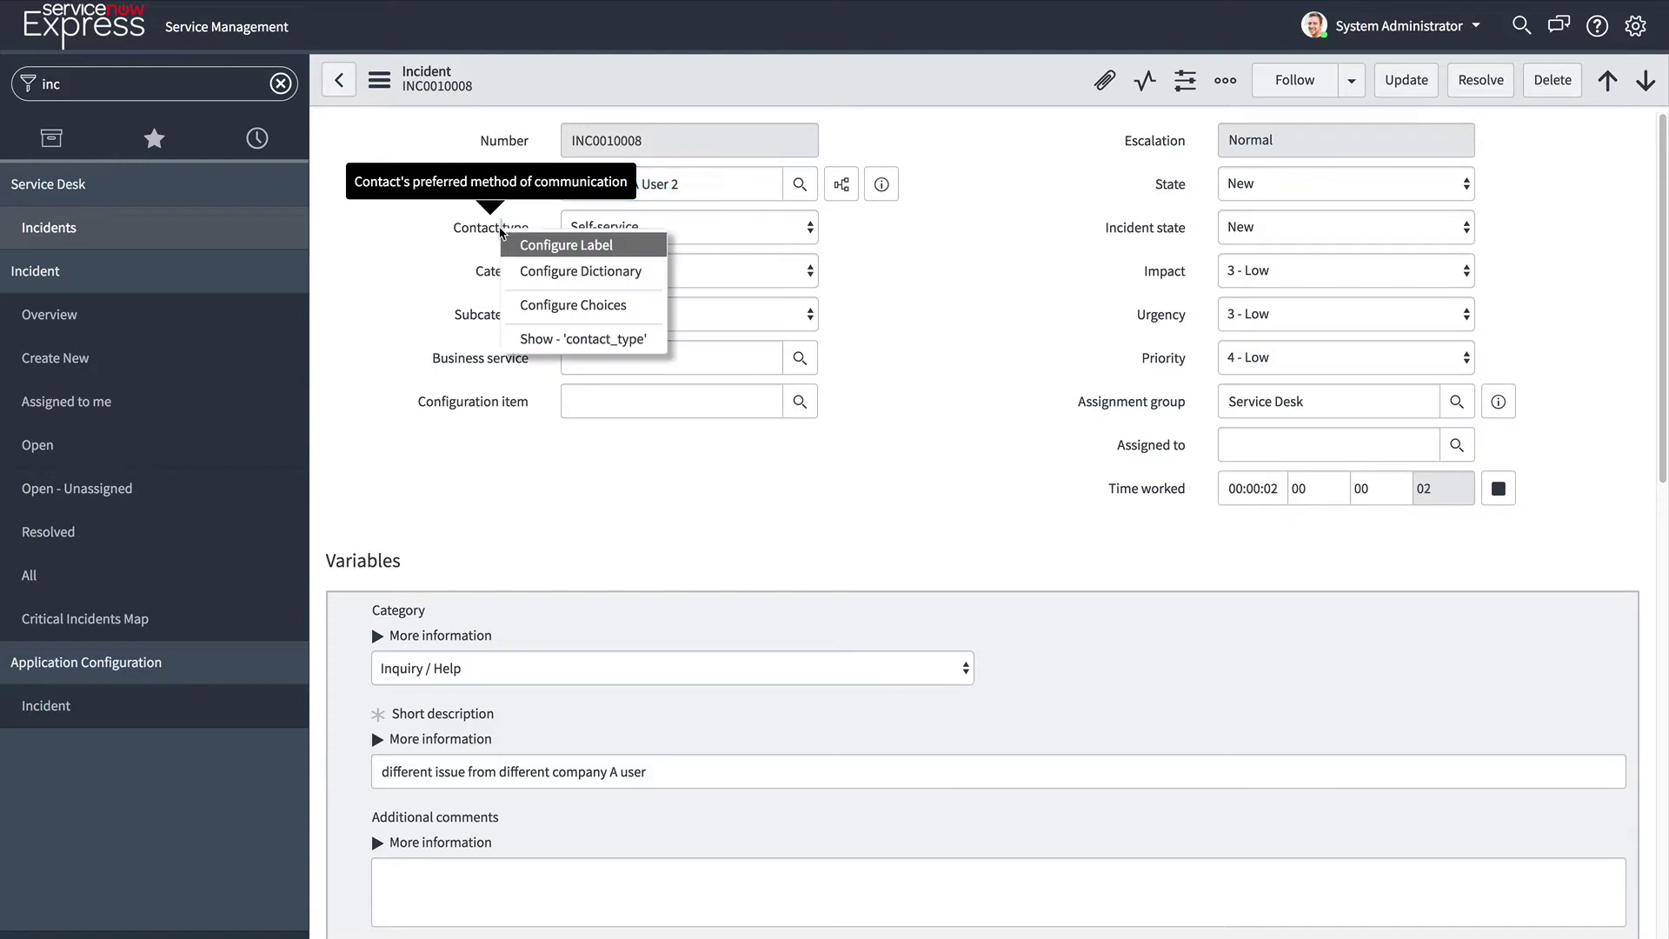
click(592, 275)
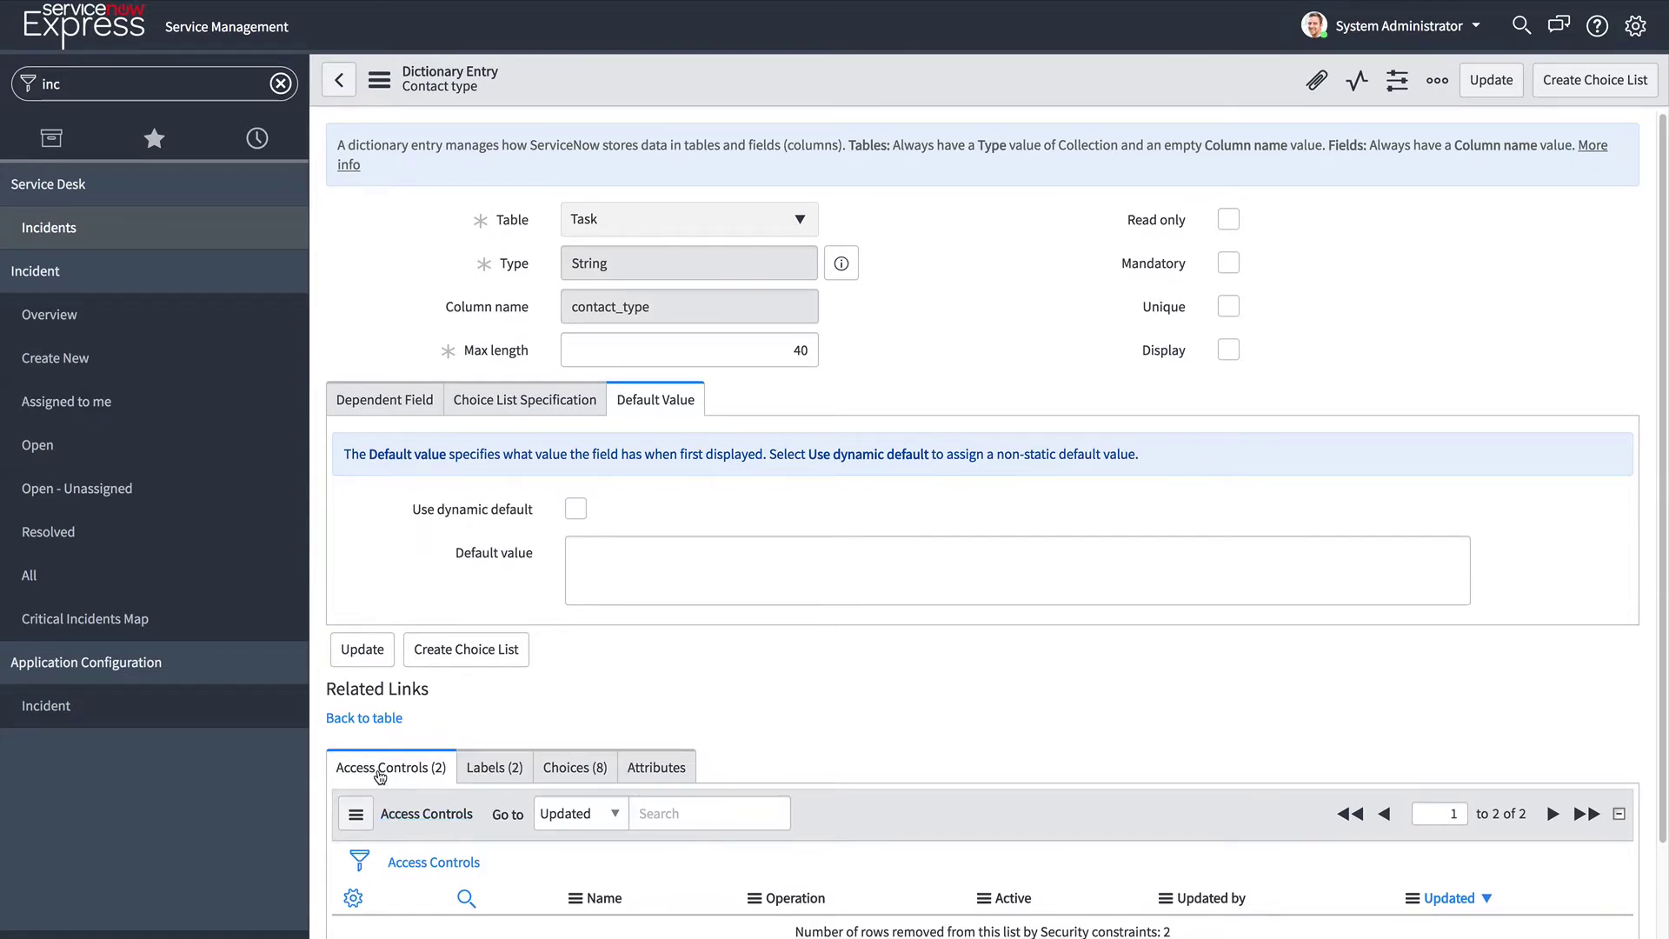
Open the u_sys_translated create rule from the Access Control (ACL) list.
click(156, 87)
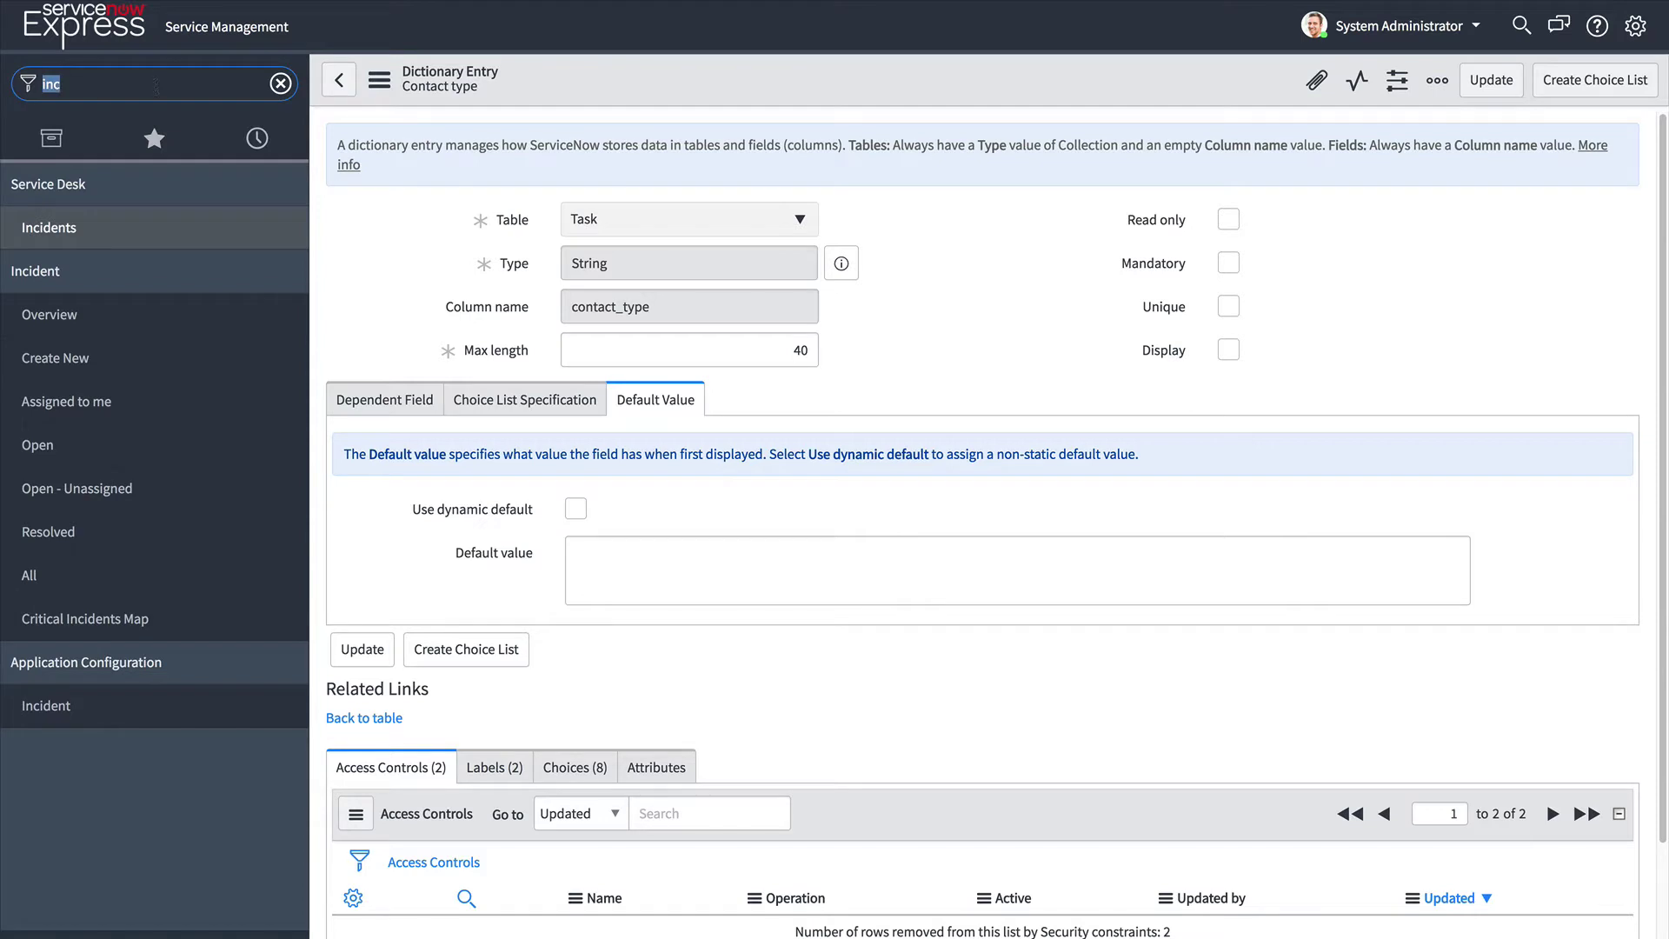
text(access)
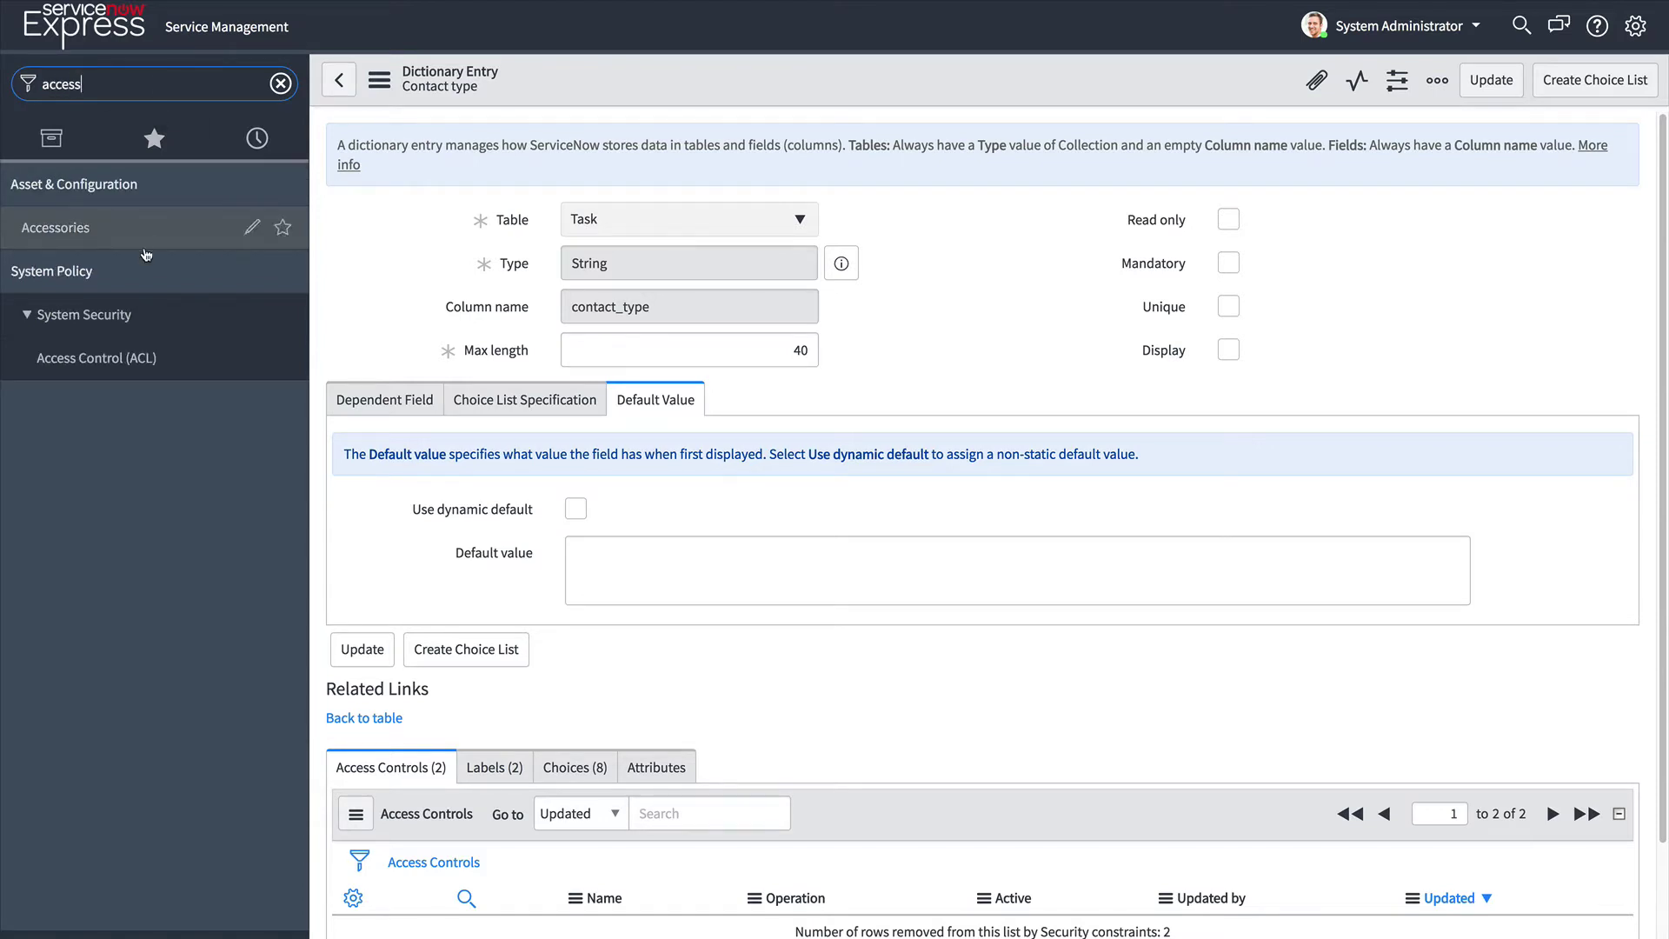
click(90, 374)
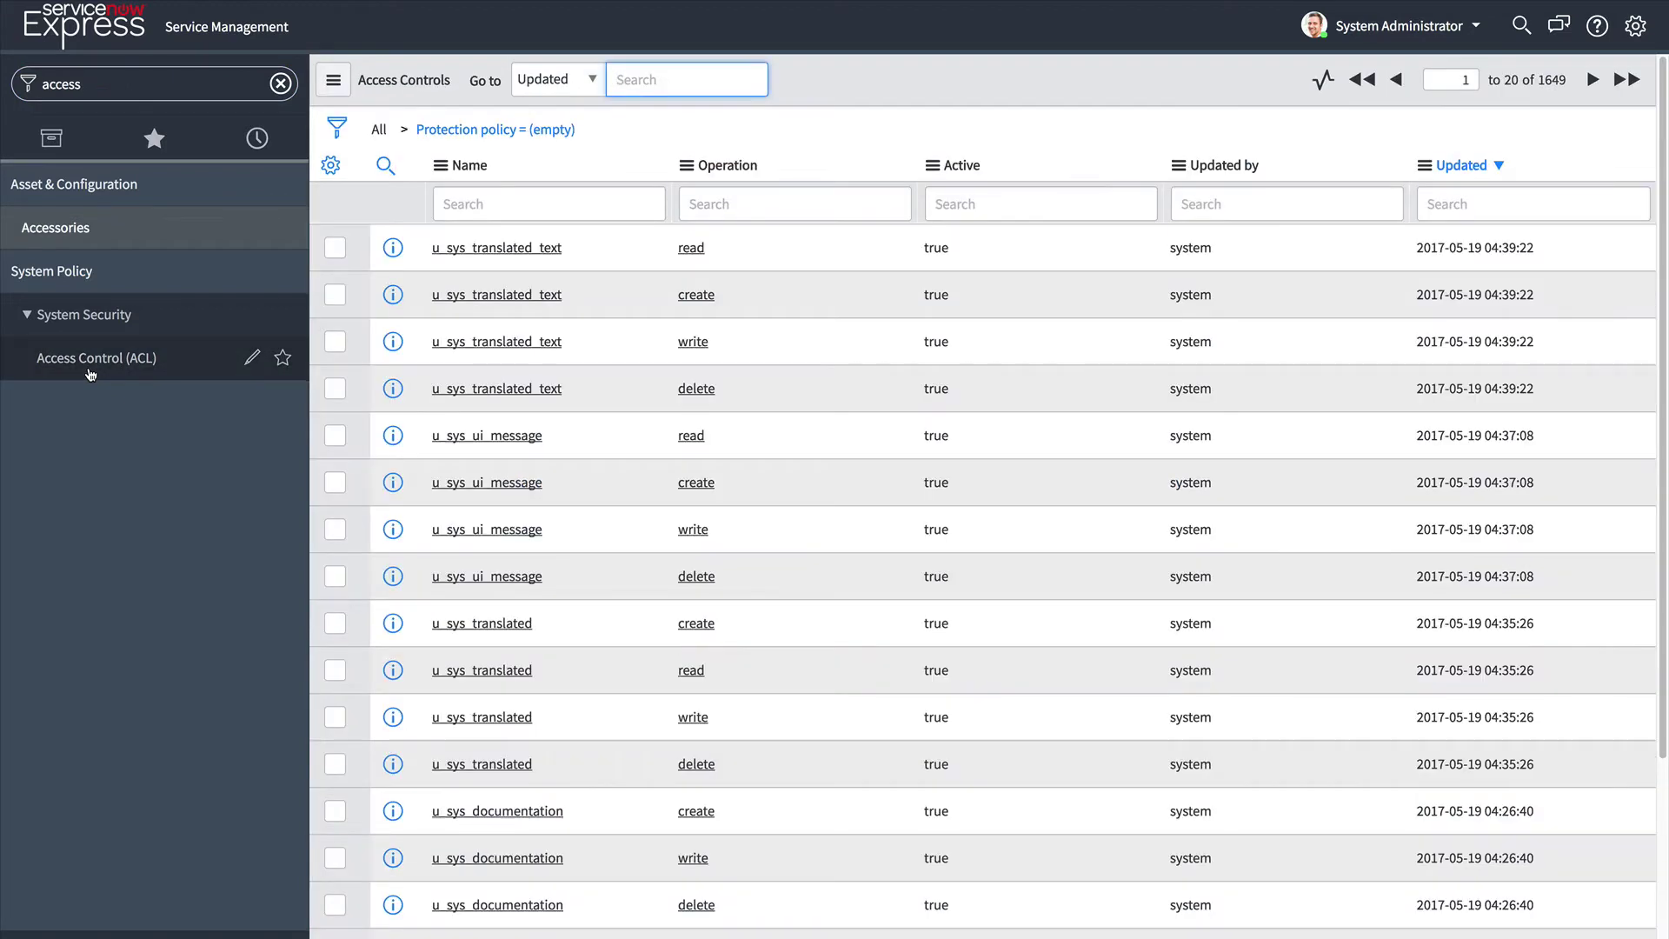
scroll(504, 255, down, 5)
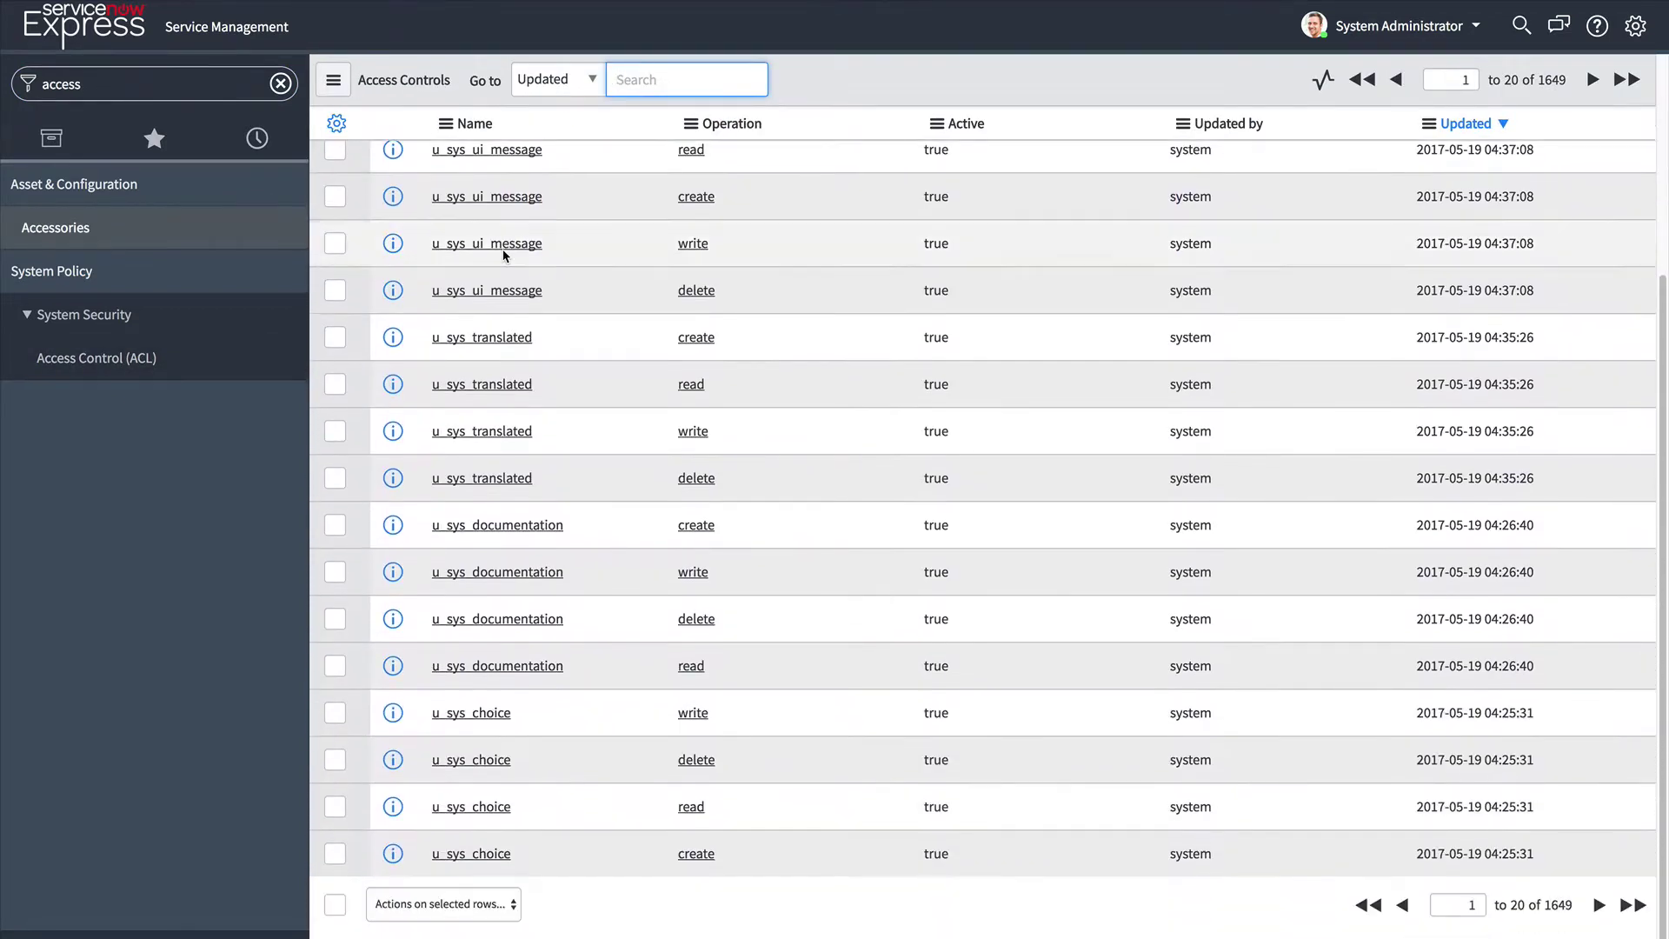
click(396, 343)
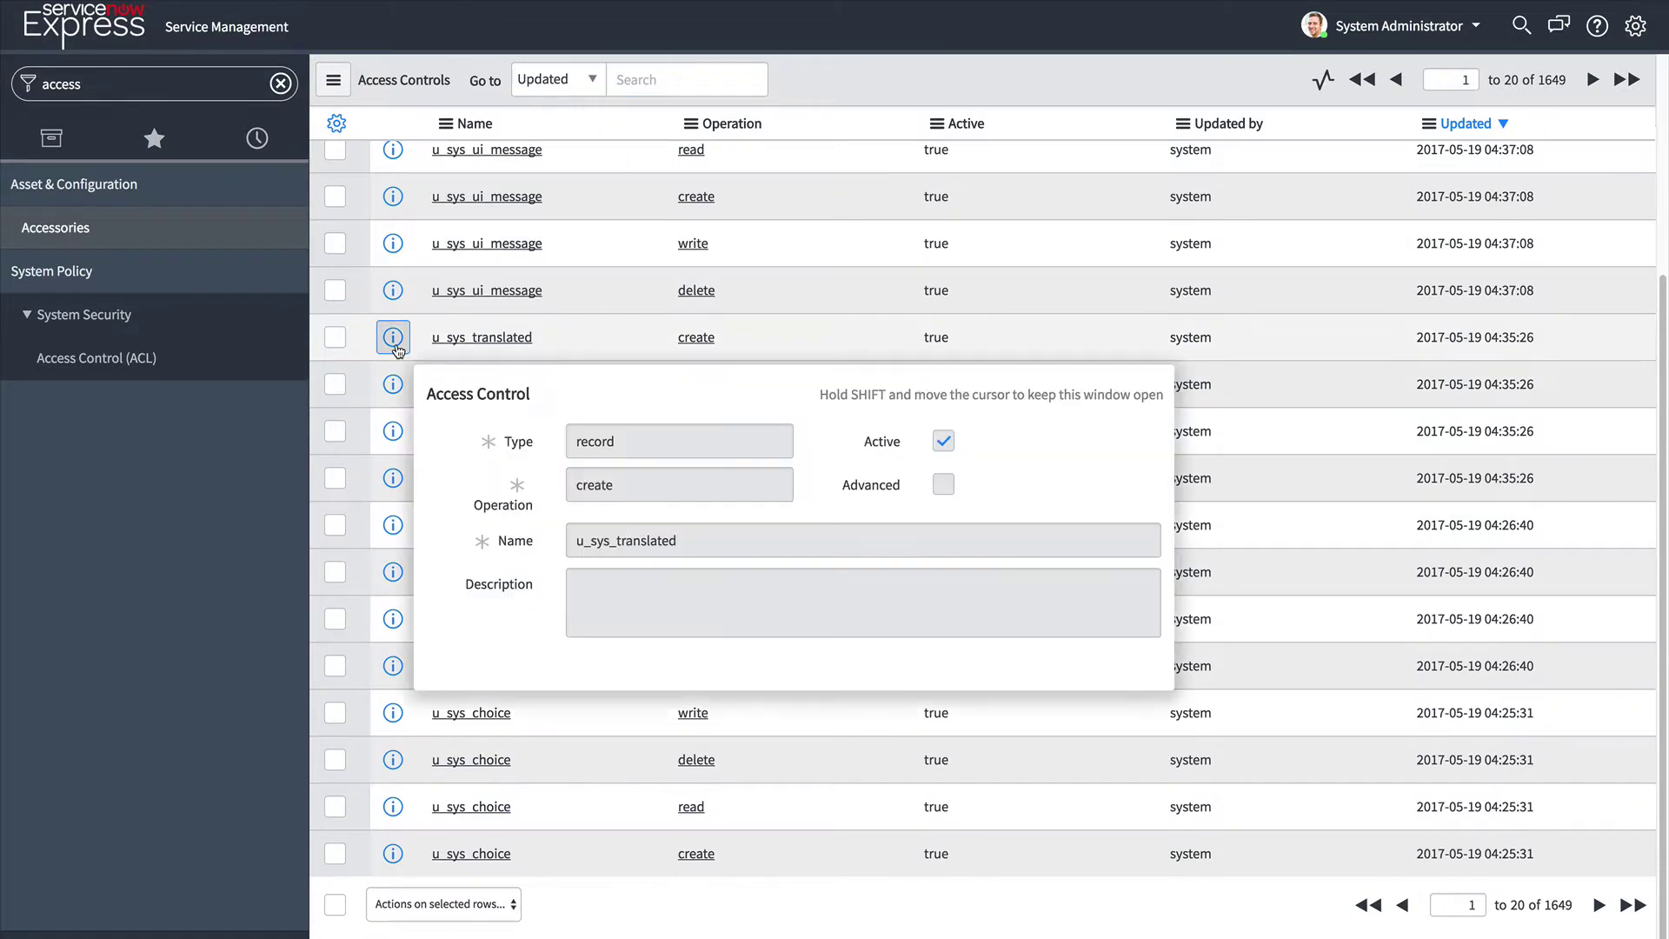
click(397, 346)
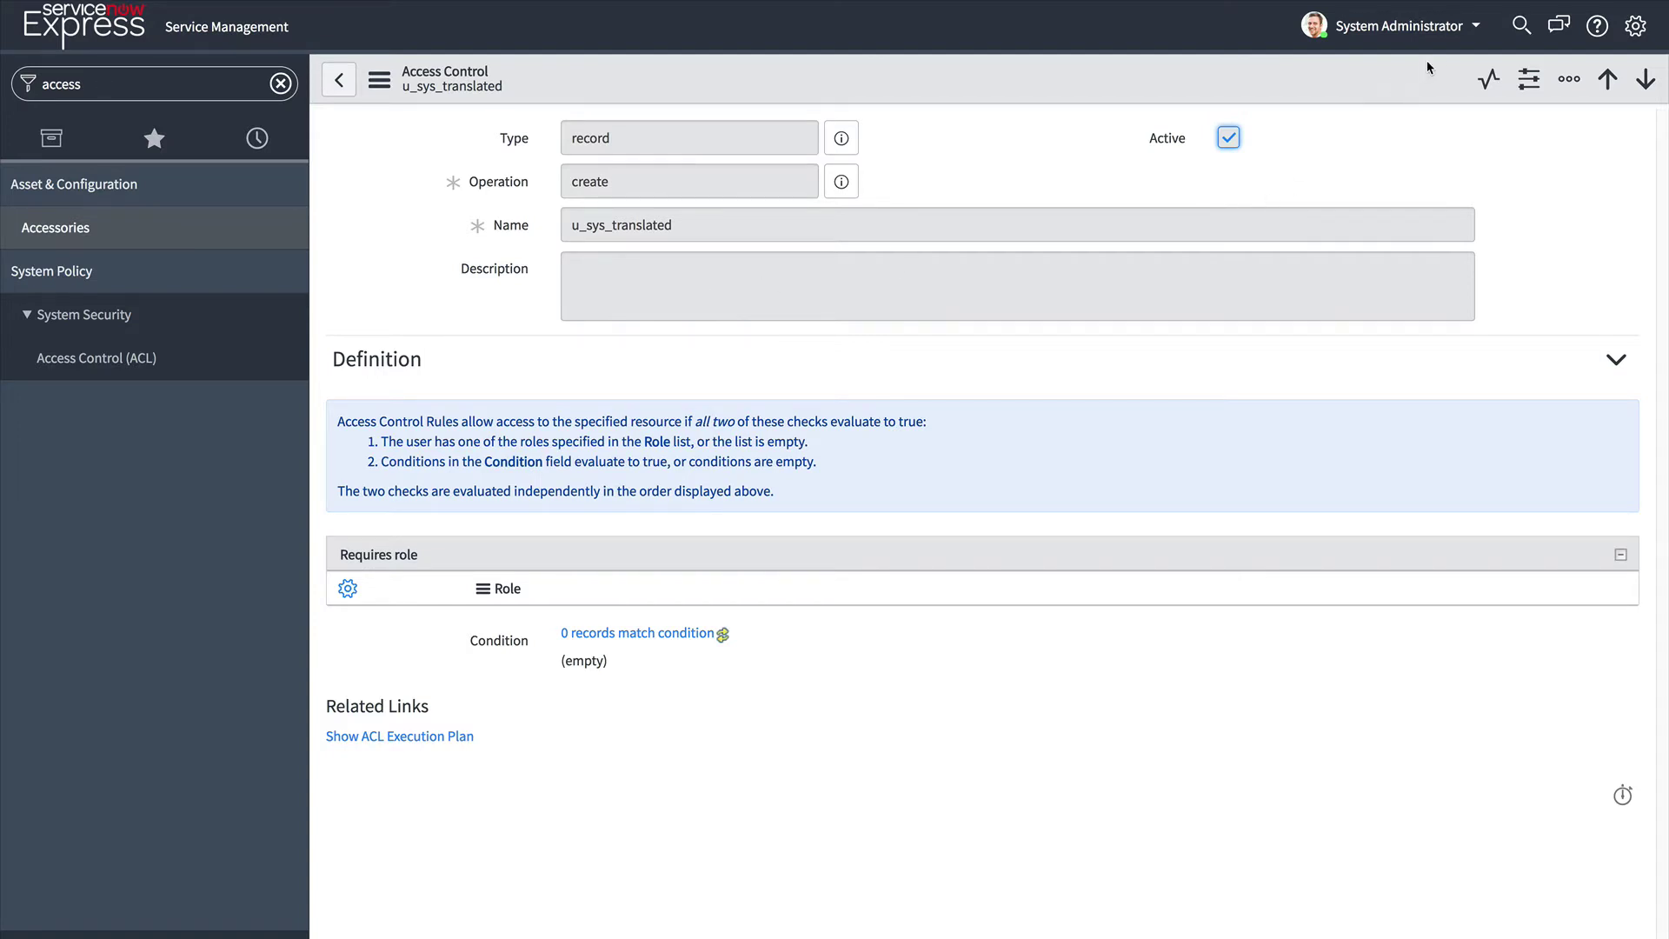
Elevate the System Administrator session to the security_admin role.
click(1475, 35)
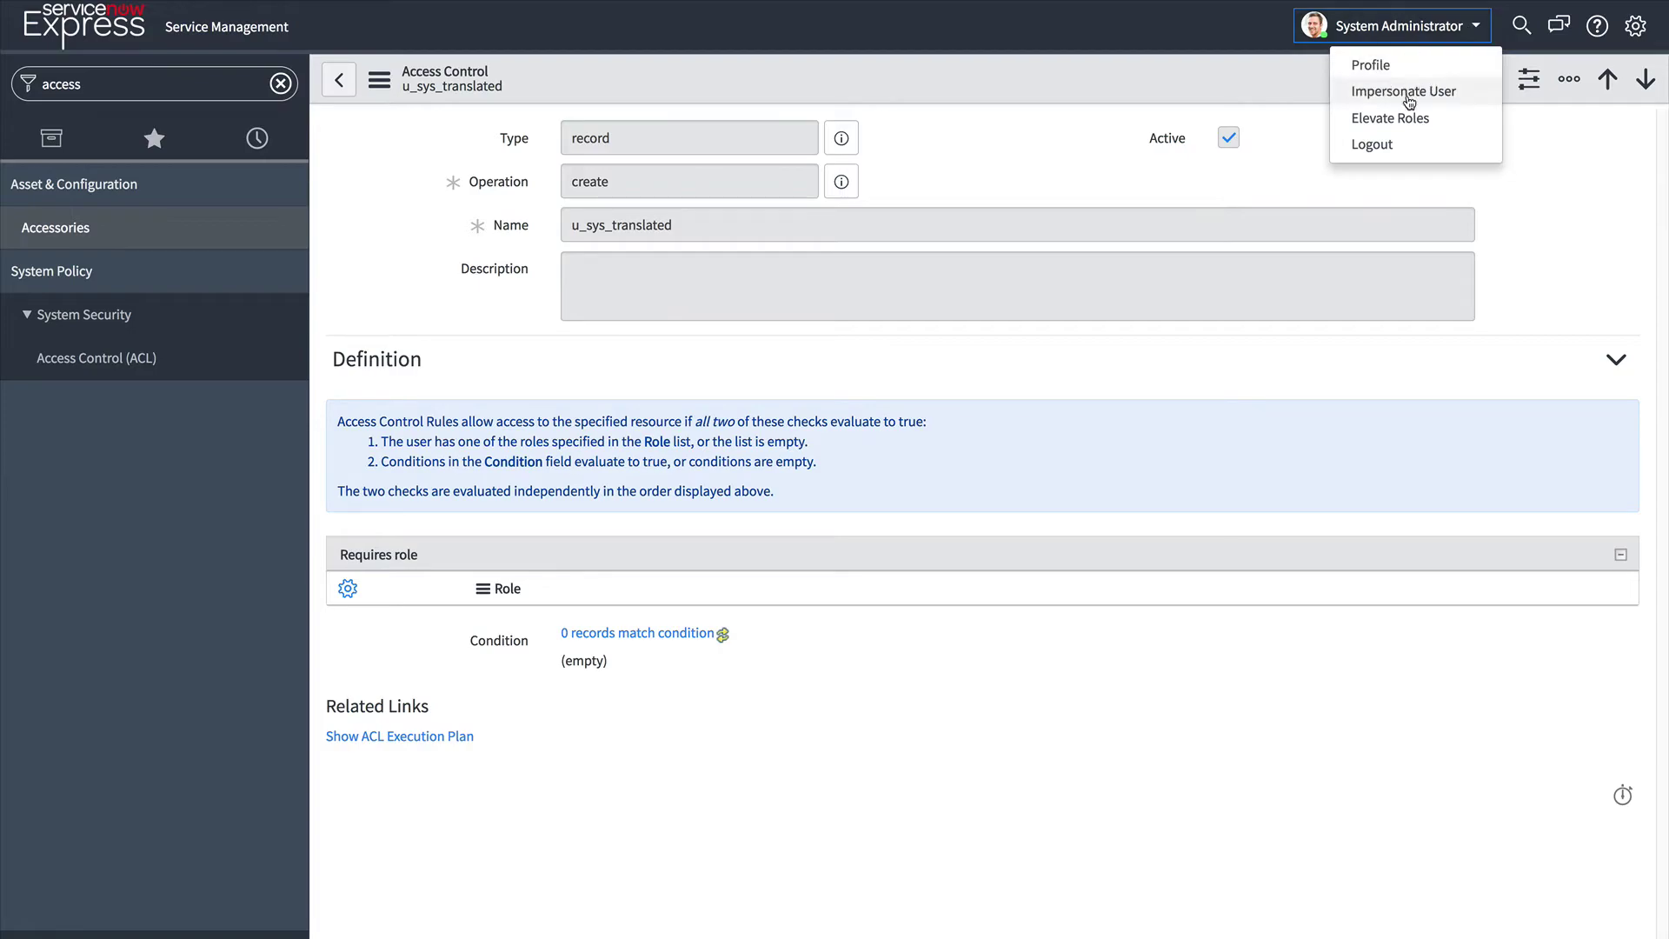
click(1391, 118)
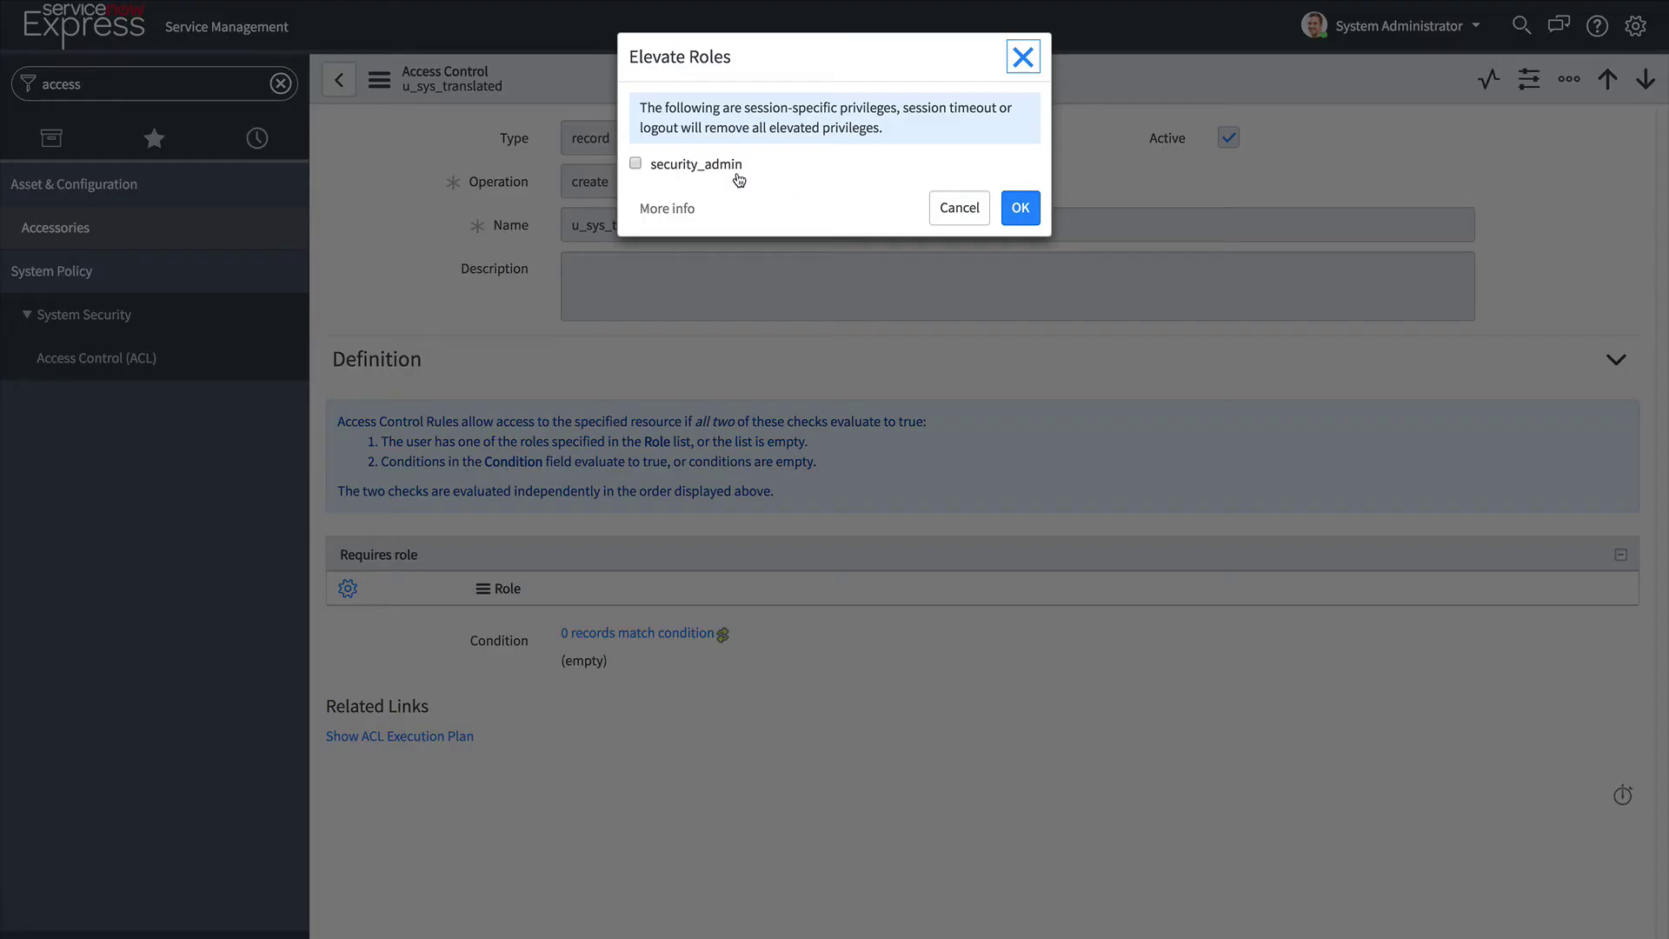
click(712, 178)
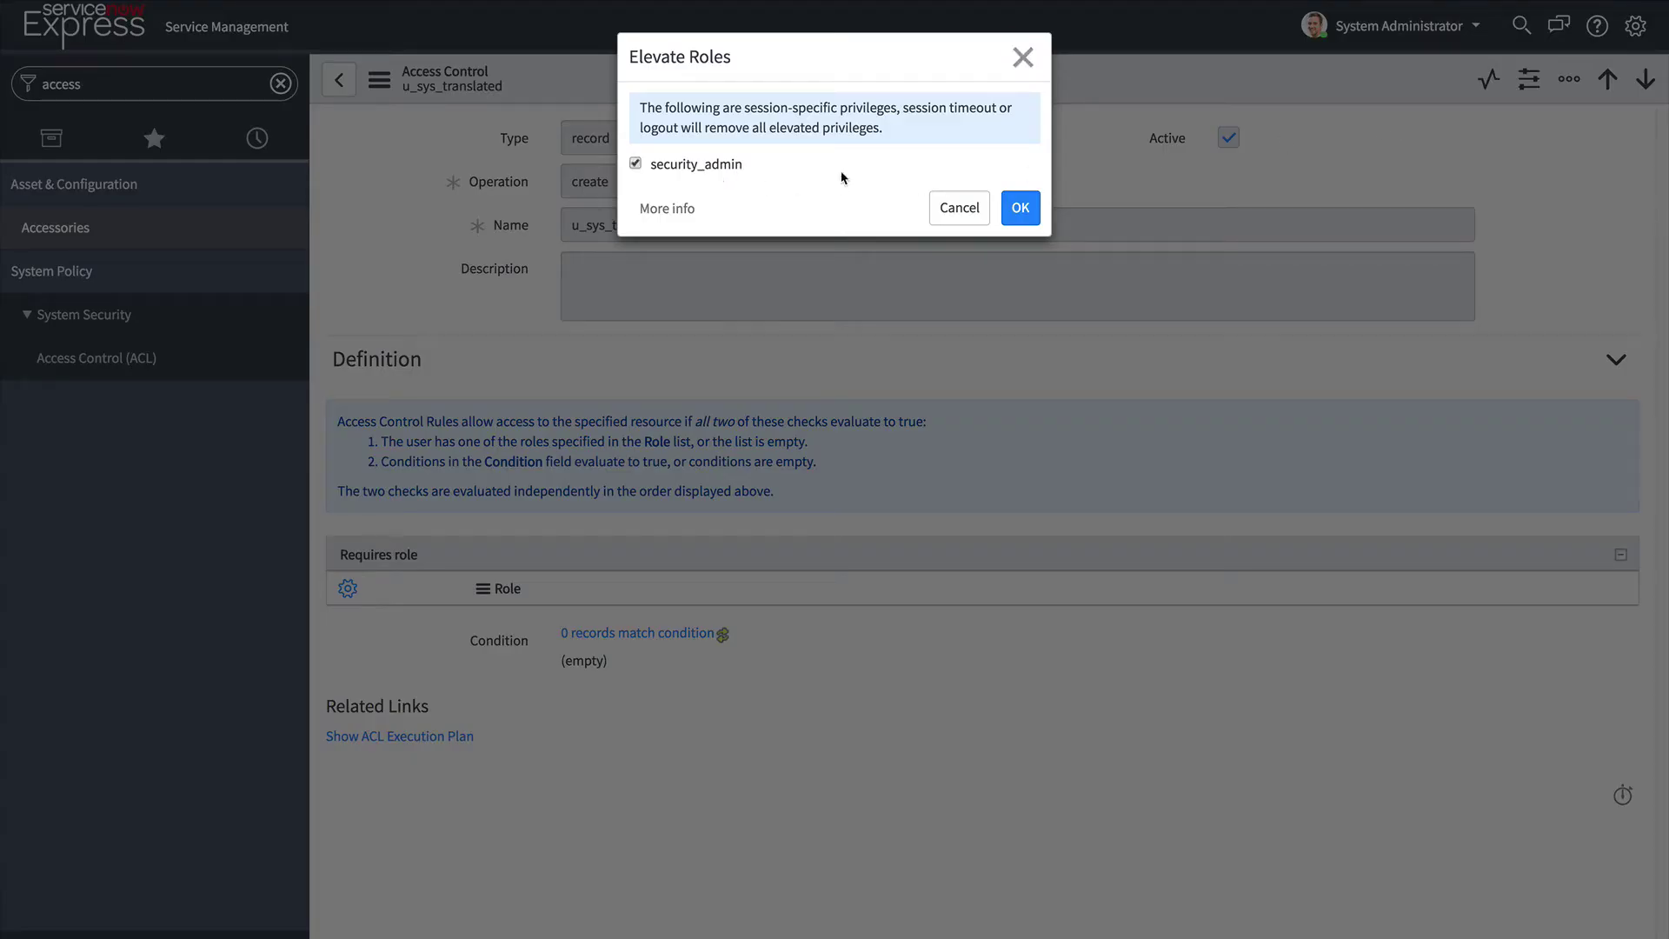
click(1022, 209)
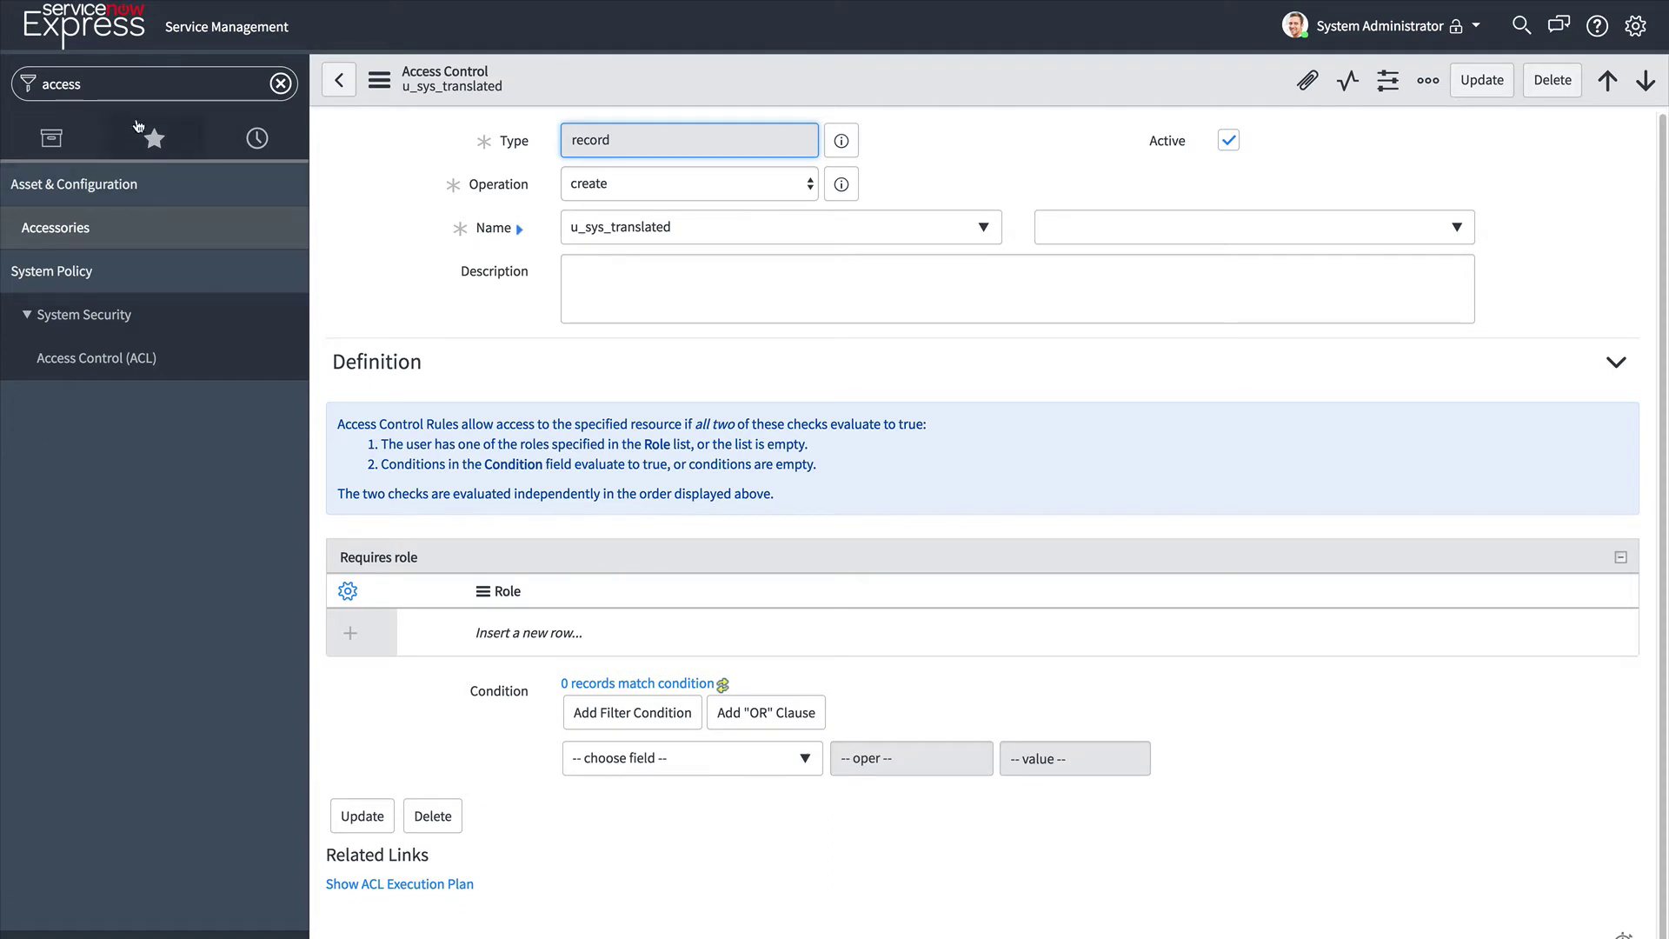
Filter access controls by name '*incident' and open the incident.close_notes write rule.
click(130, 83)
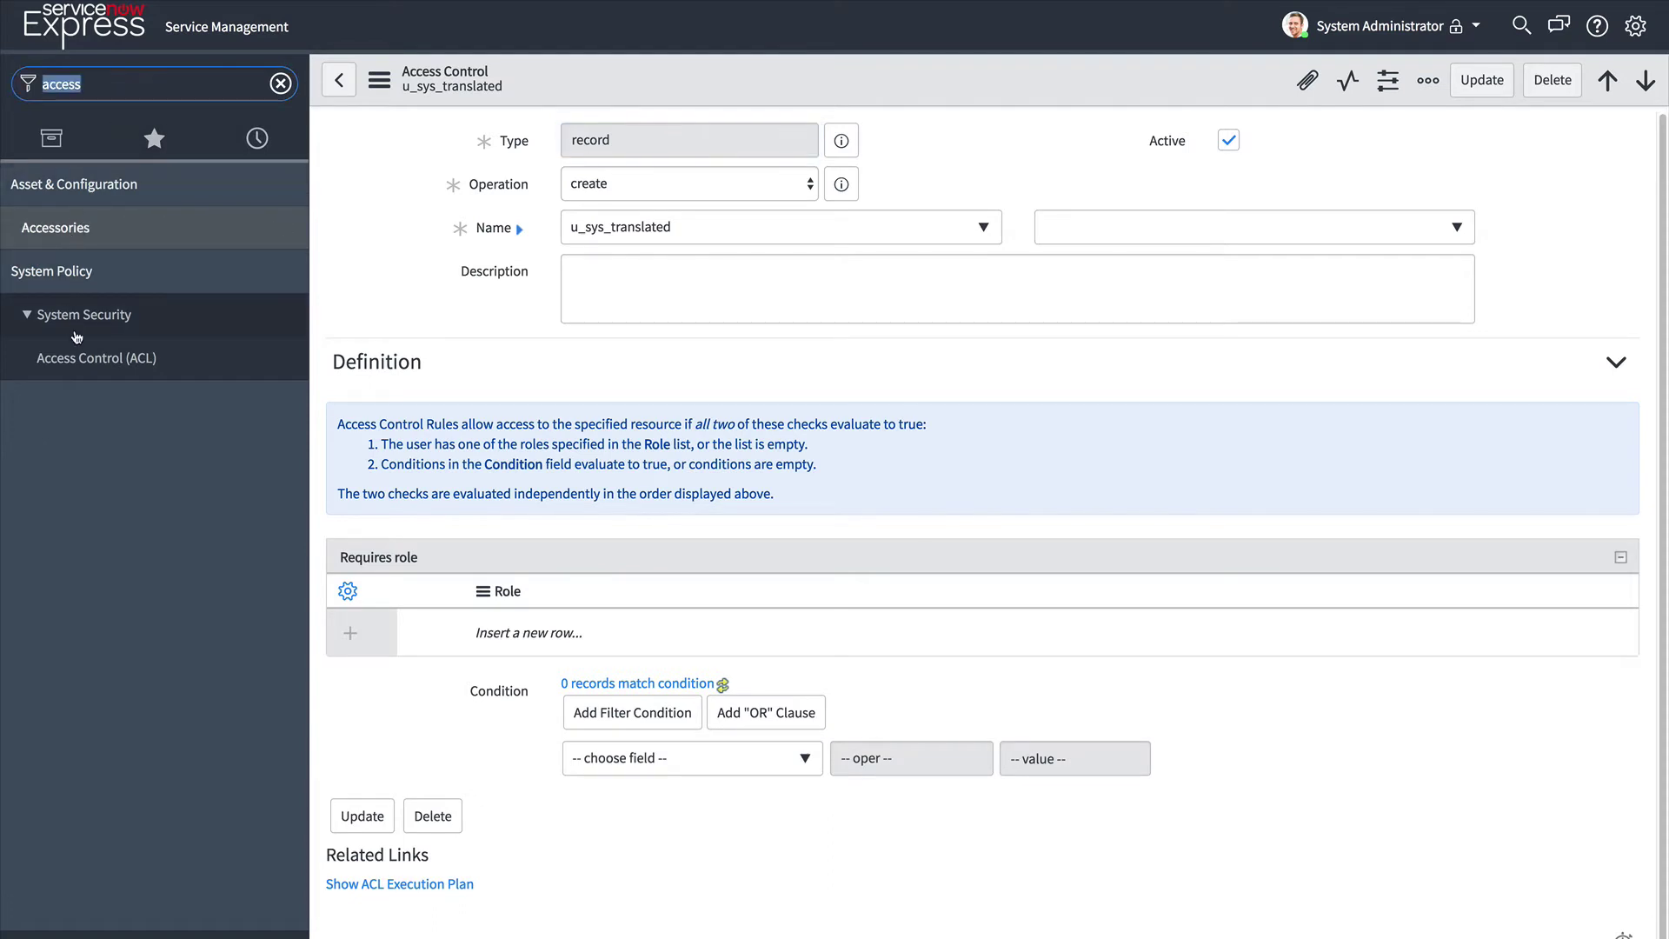
click(95, 357)
click(583, 199)
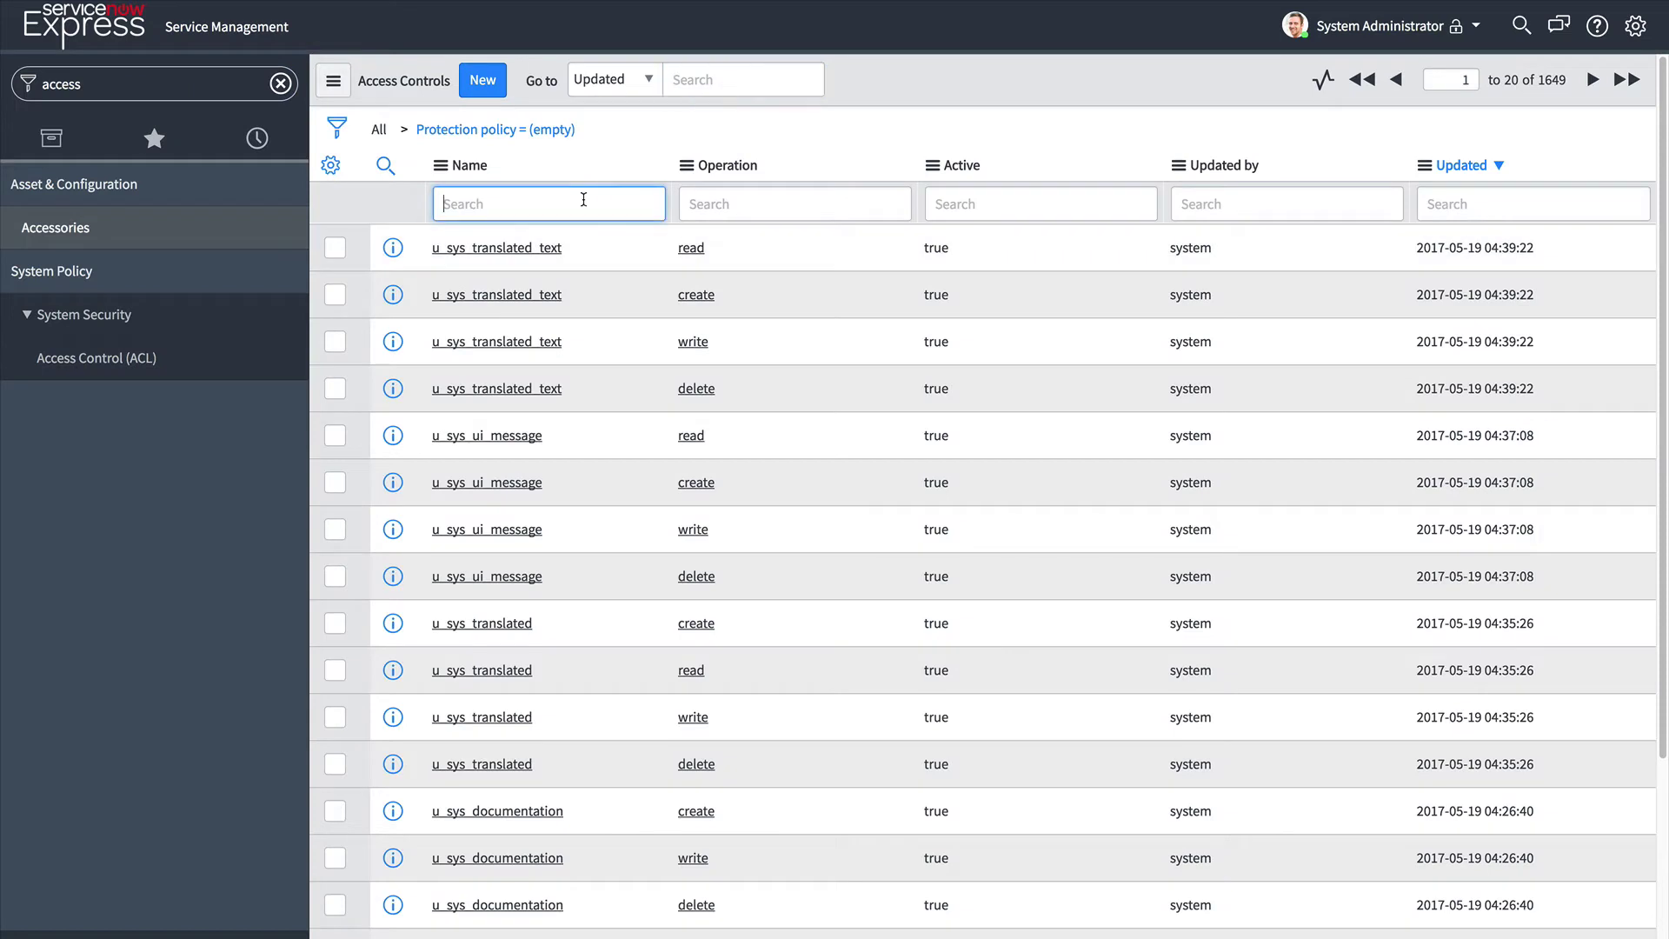
text(*incident)
key(Return)
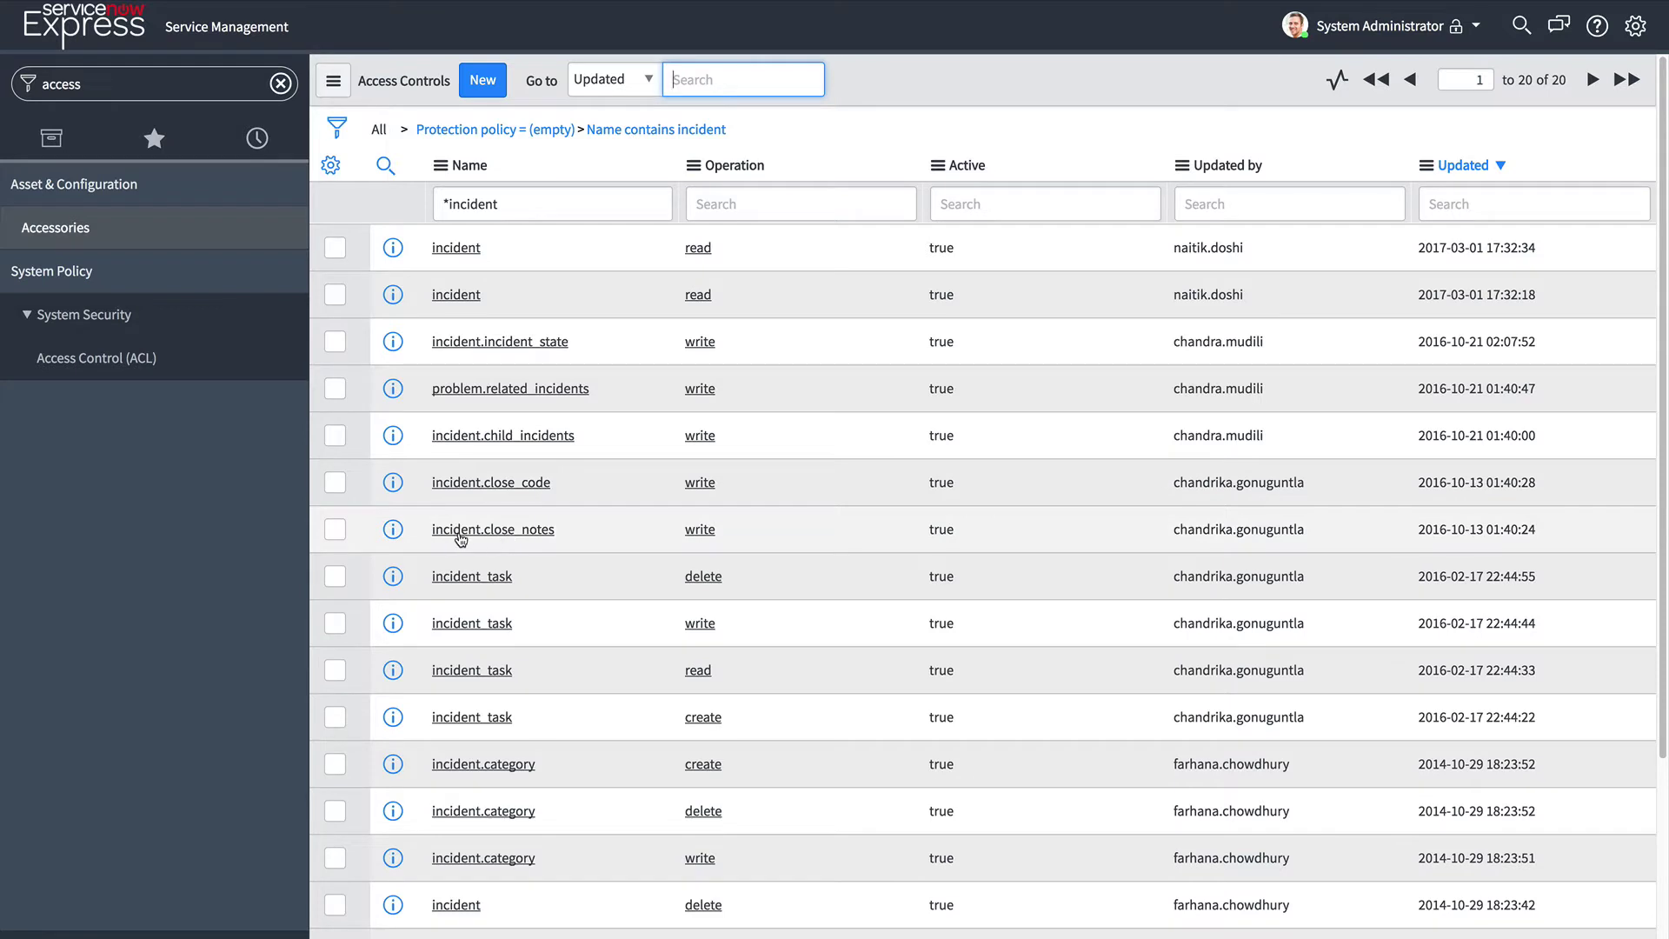
click(394, 533)
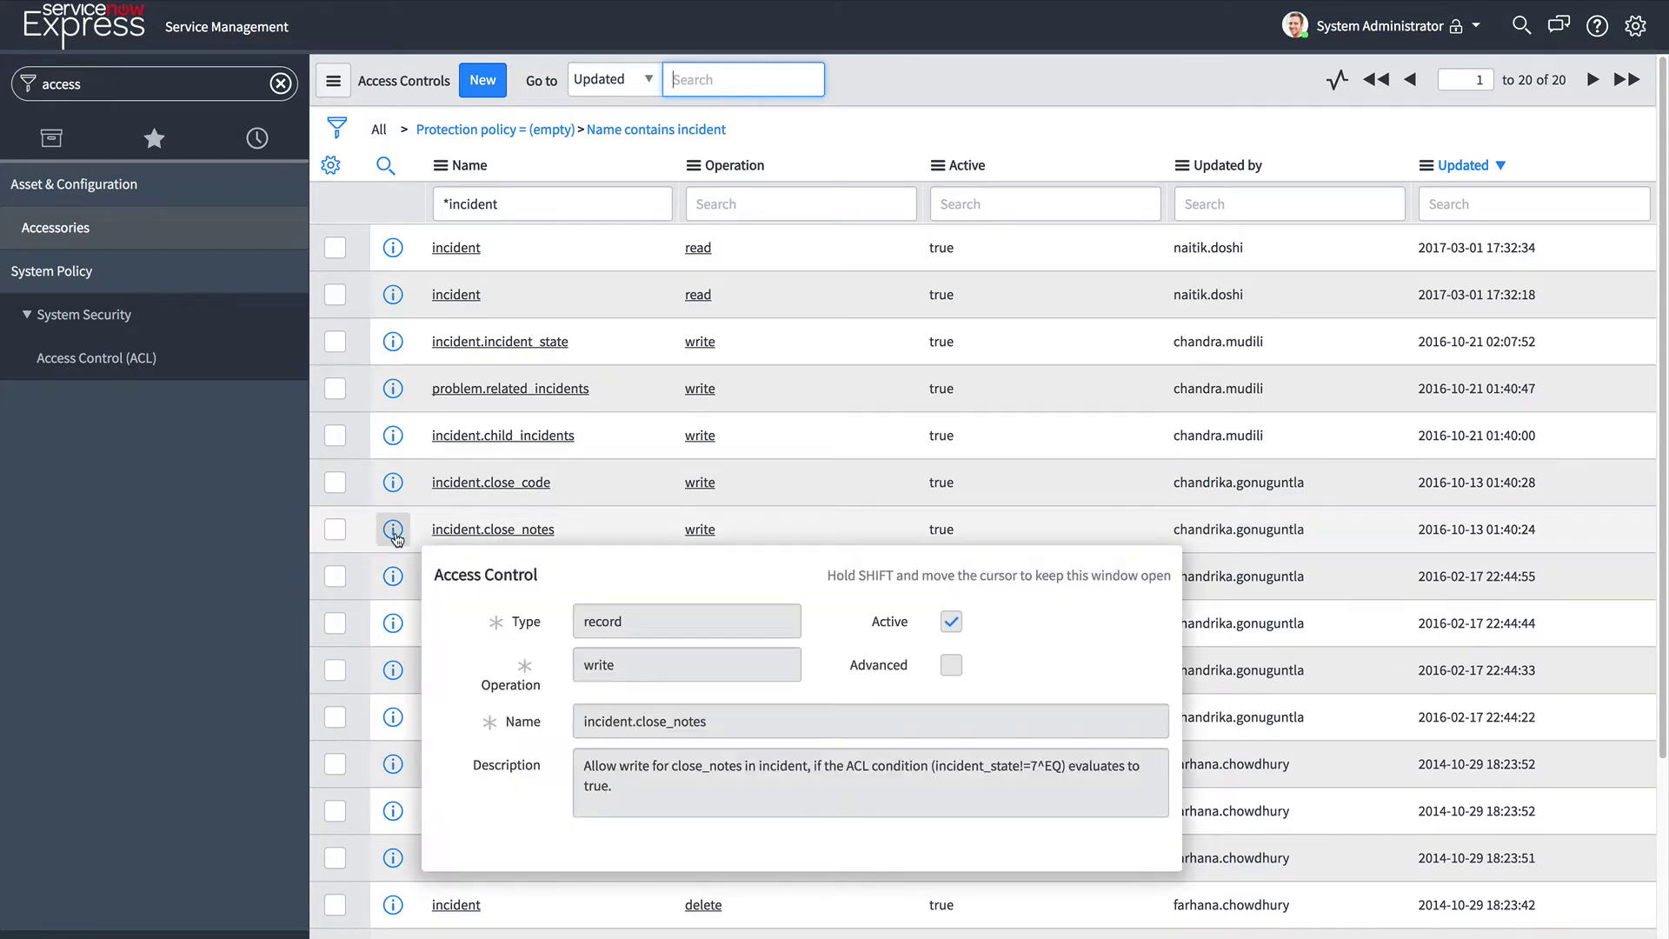
click(394, 530)
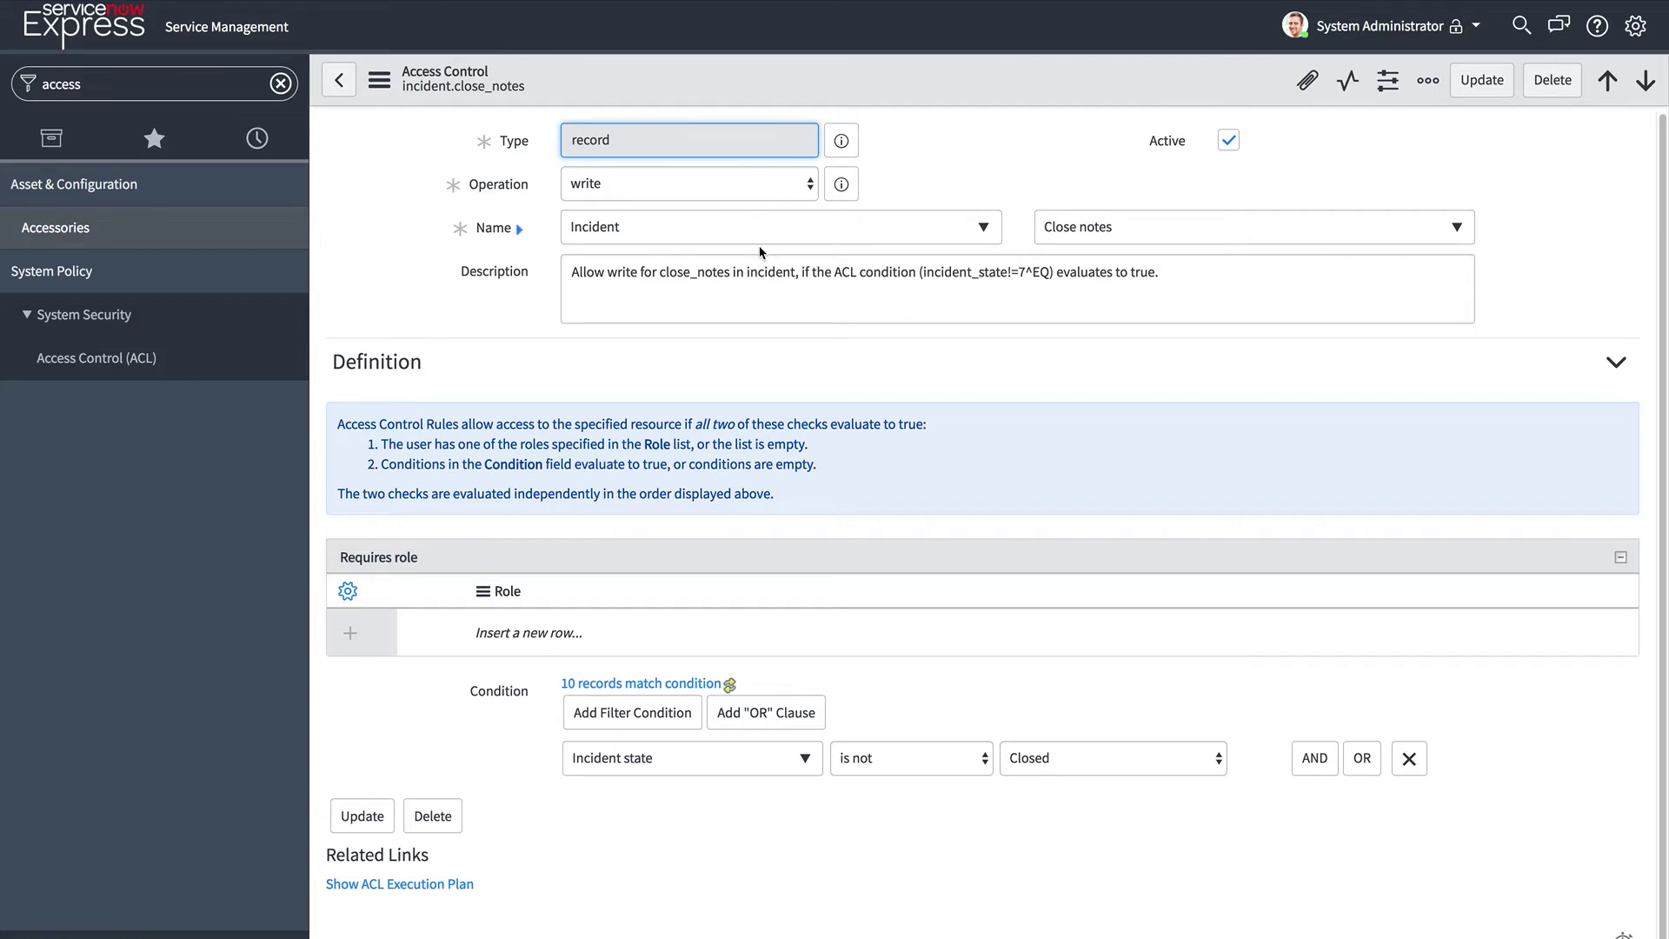
Keep the operation as write and target the rule at the Incident Close notes field.
click(715, 189)
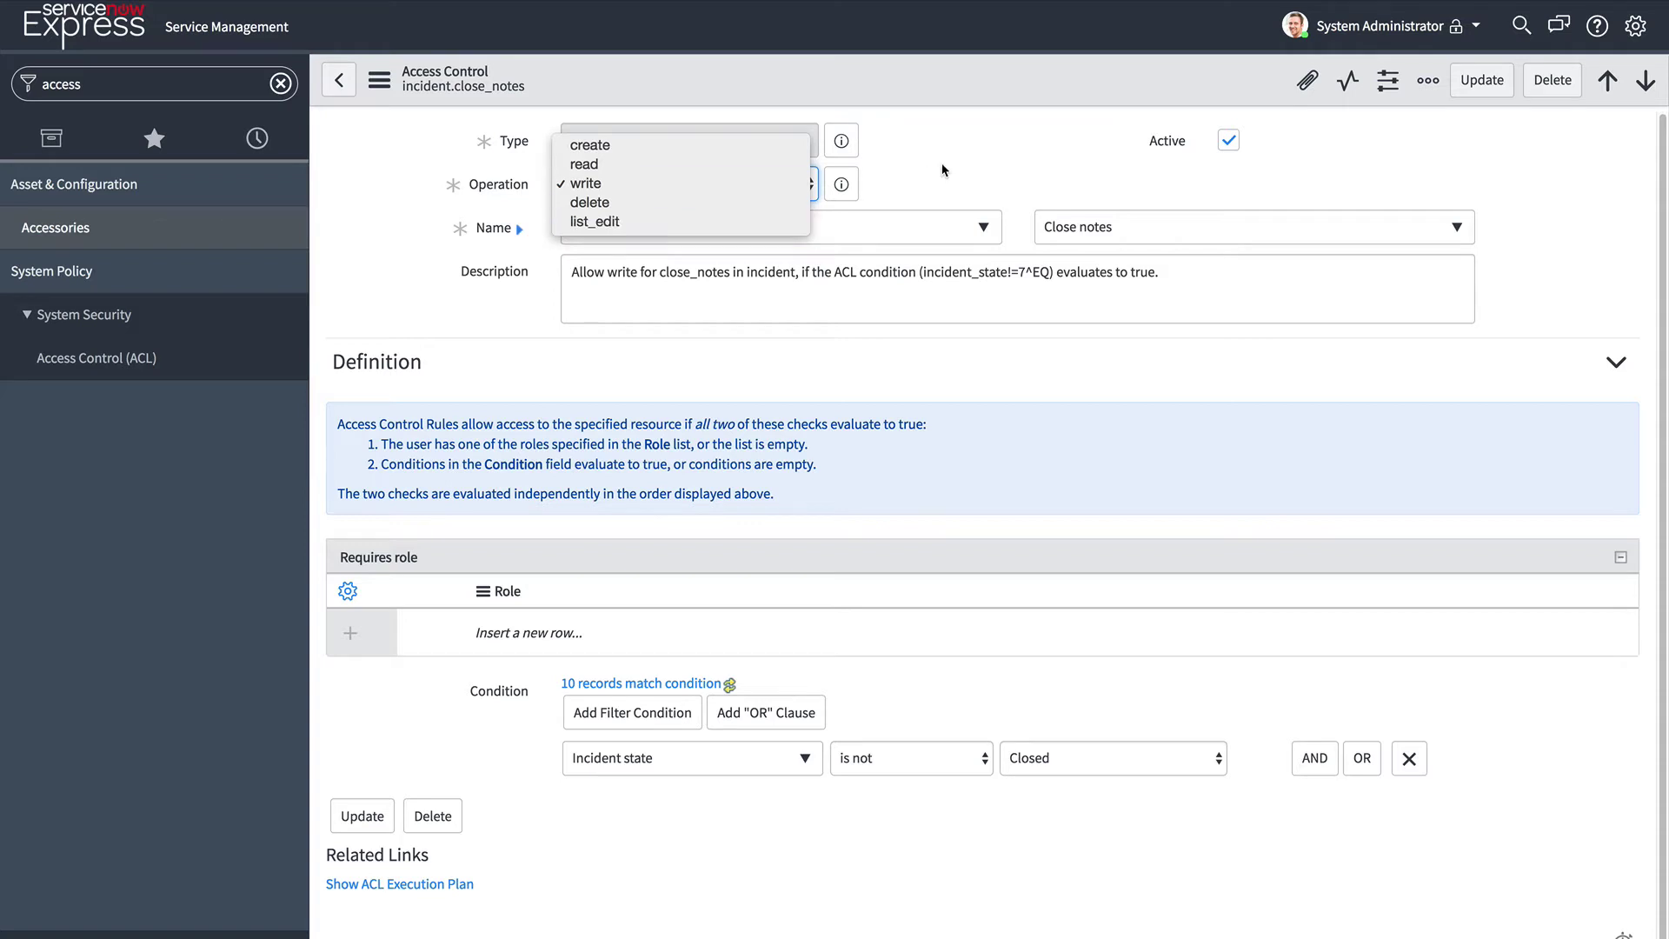
click(971, 169)
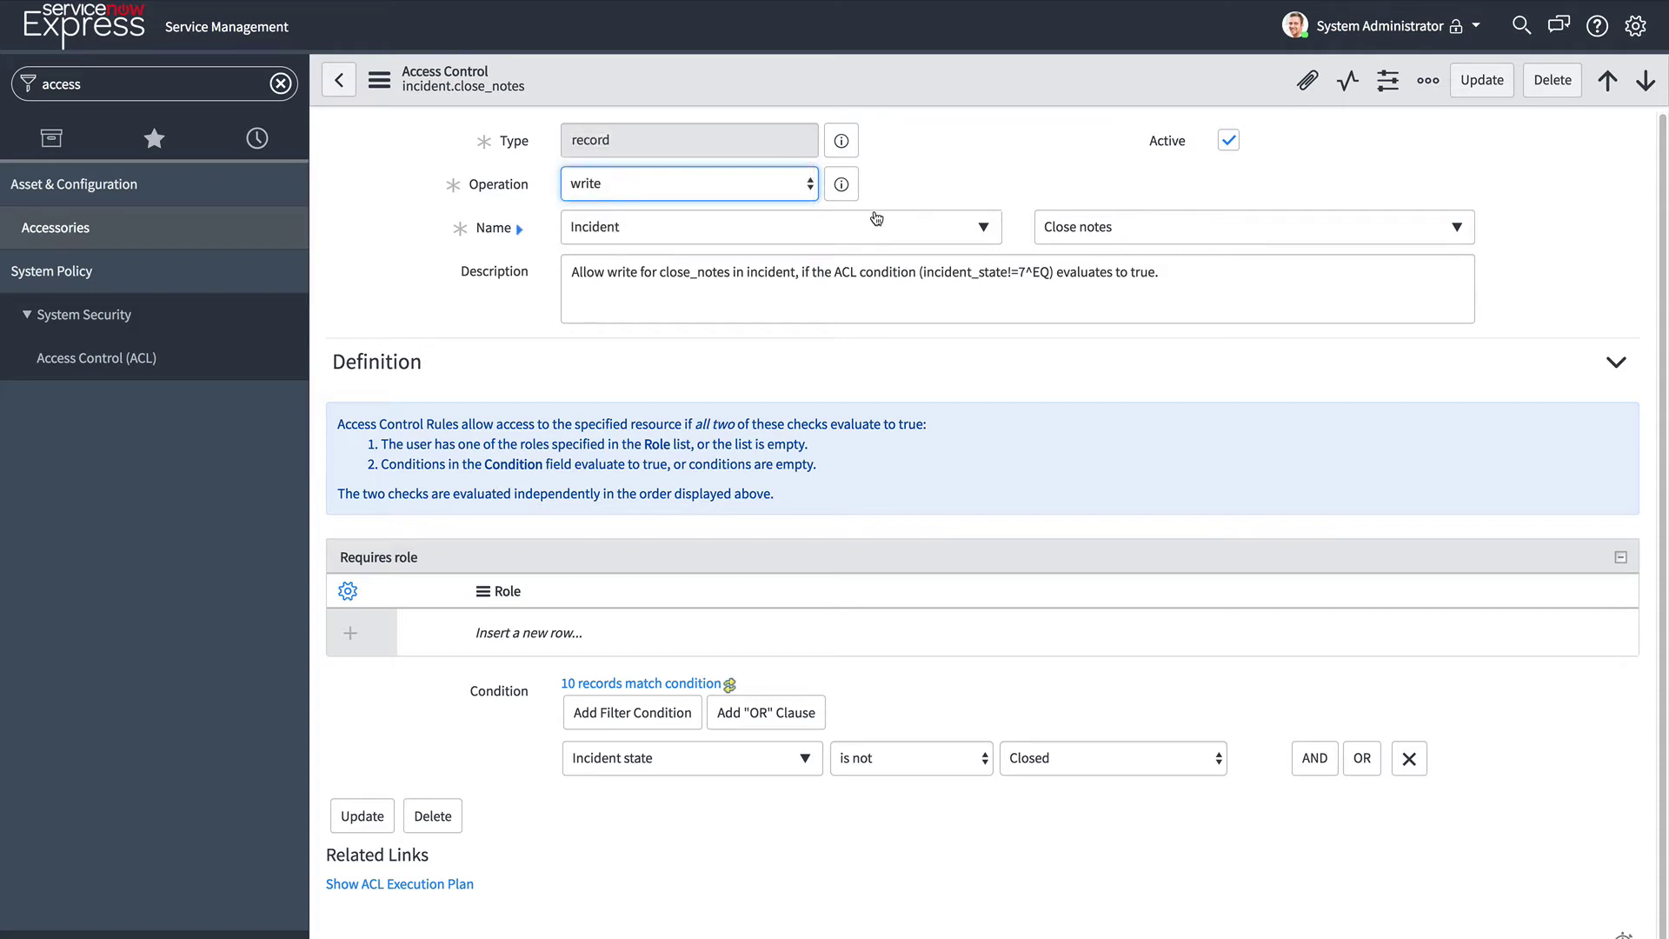
click(1130, 228)
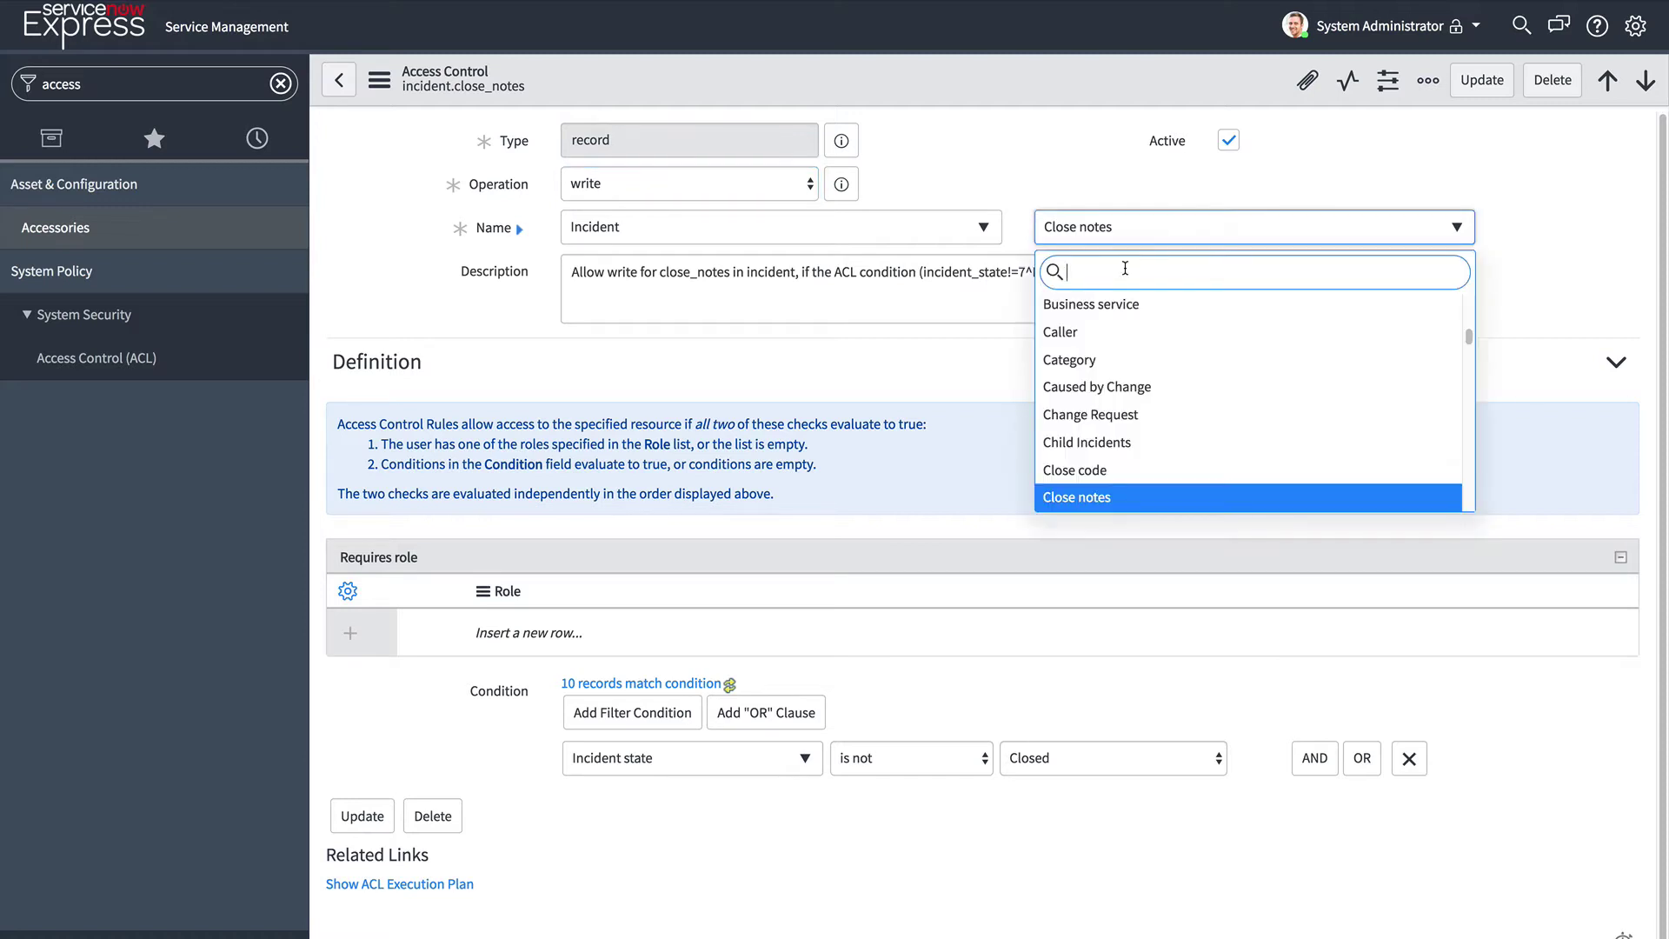
click(1016, 198)
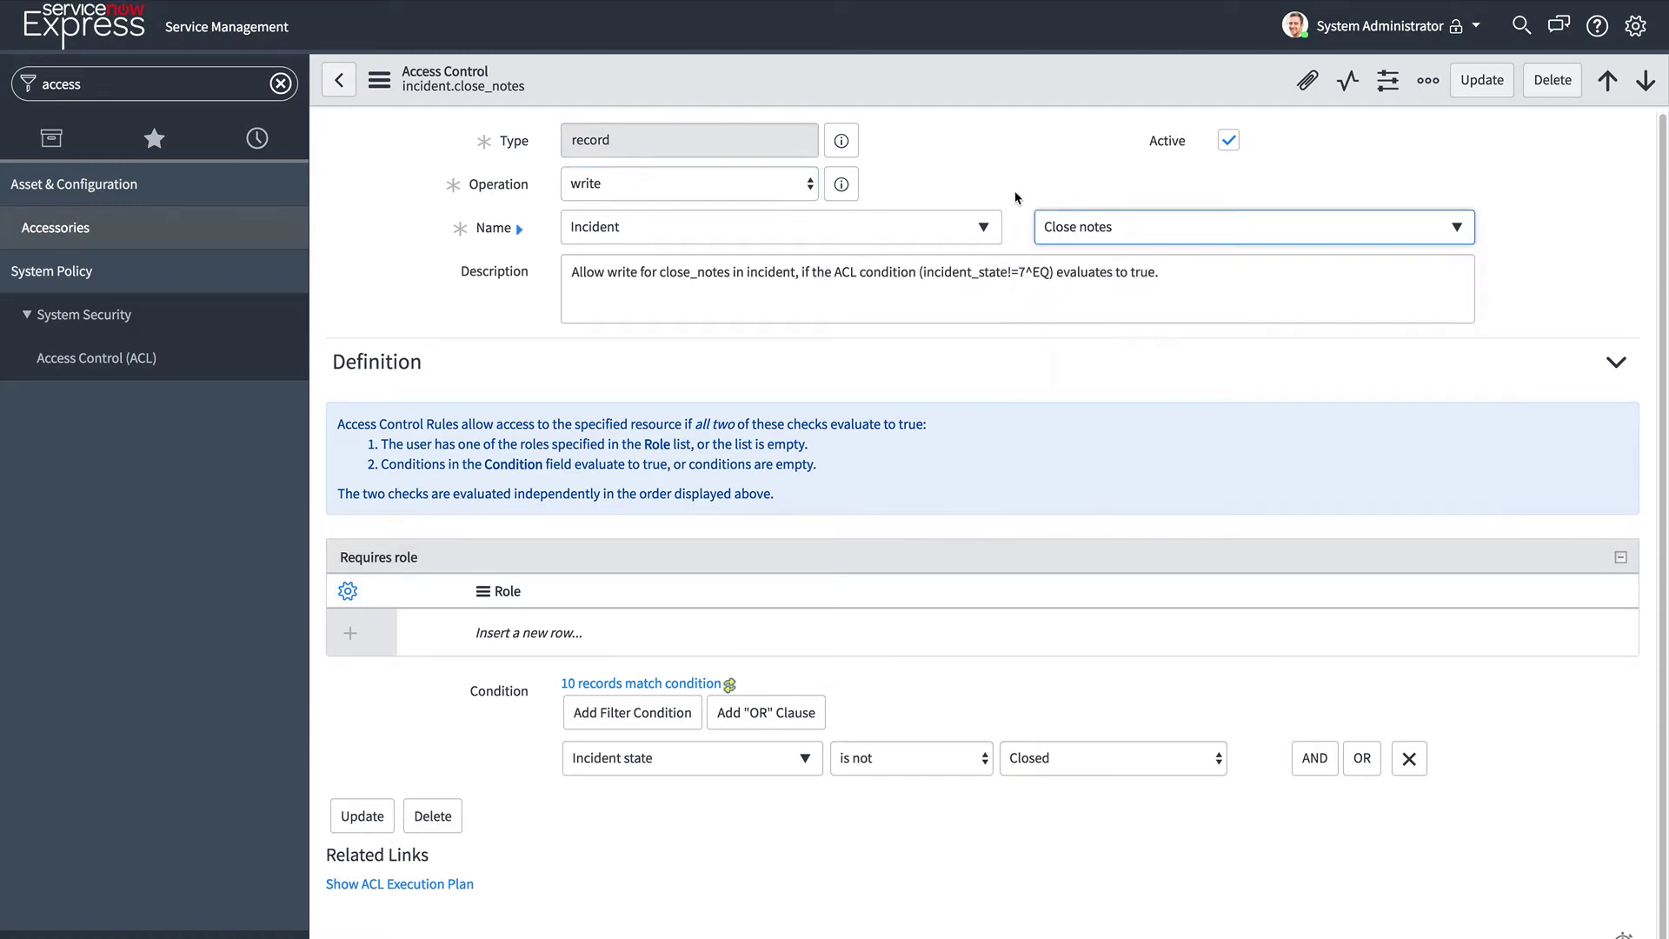
click(1044, 233)
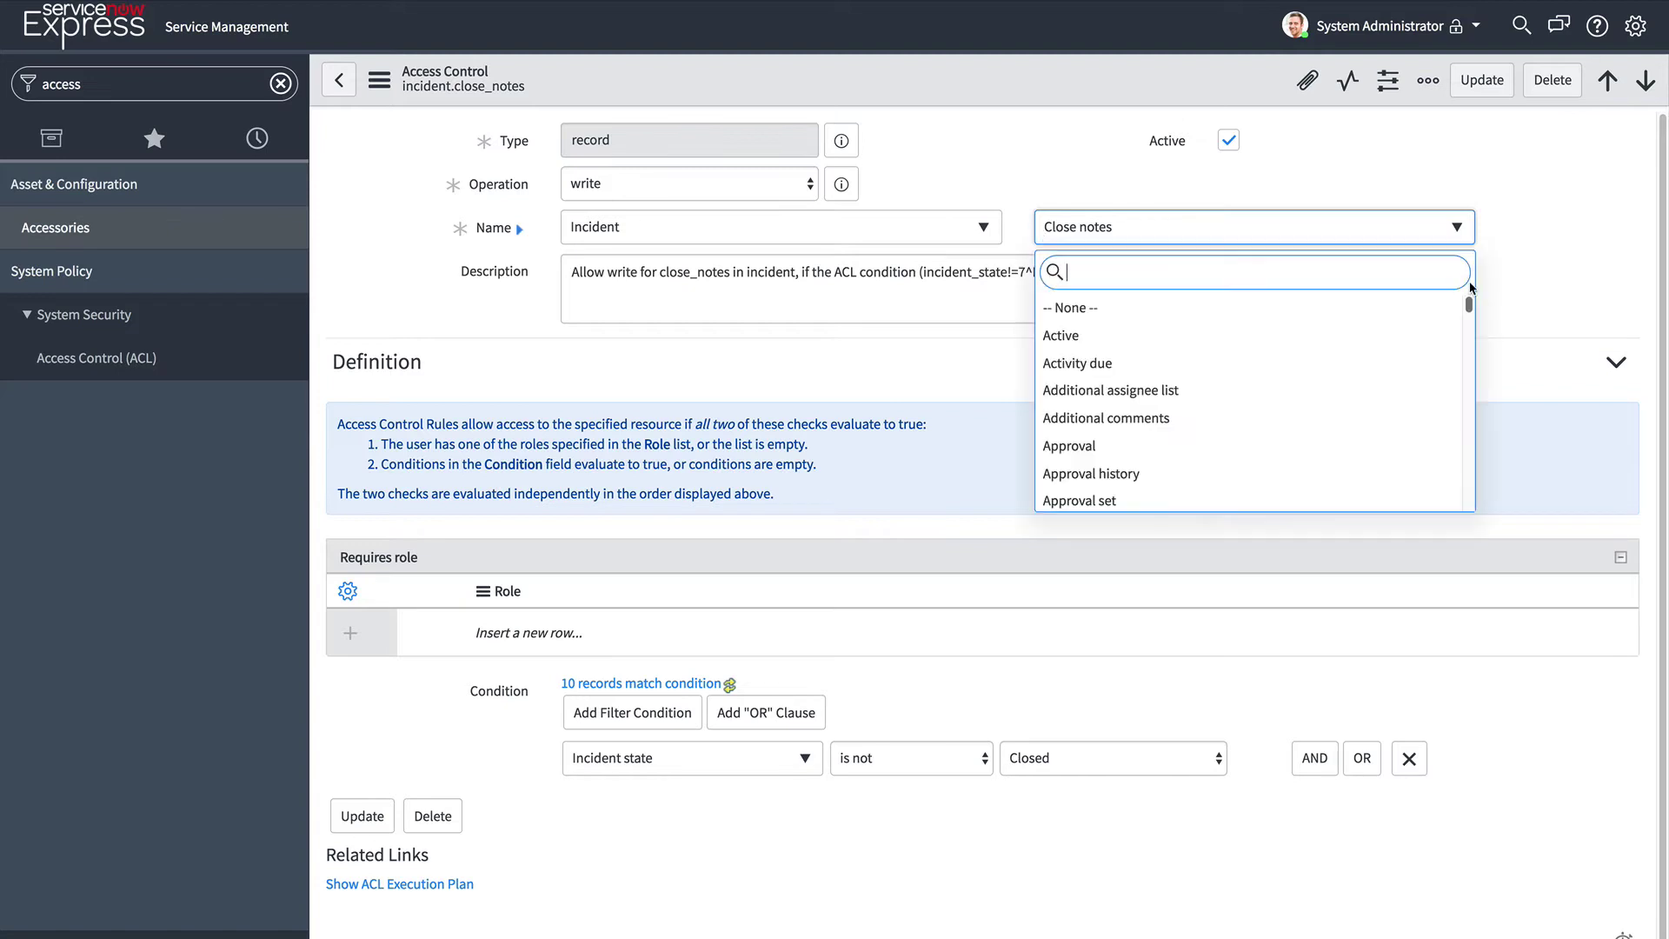
click(1371, 309)
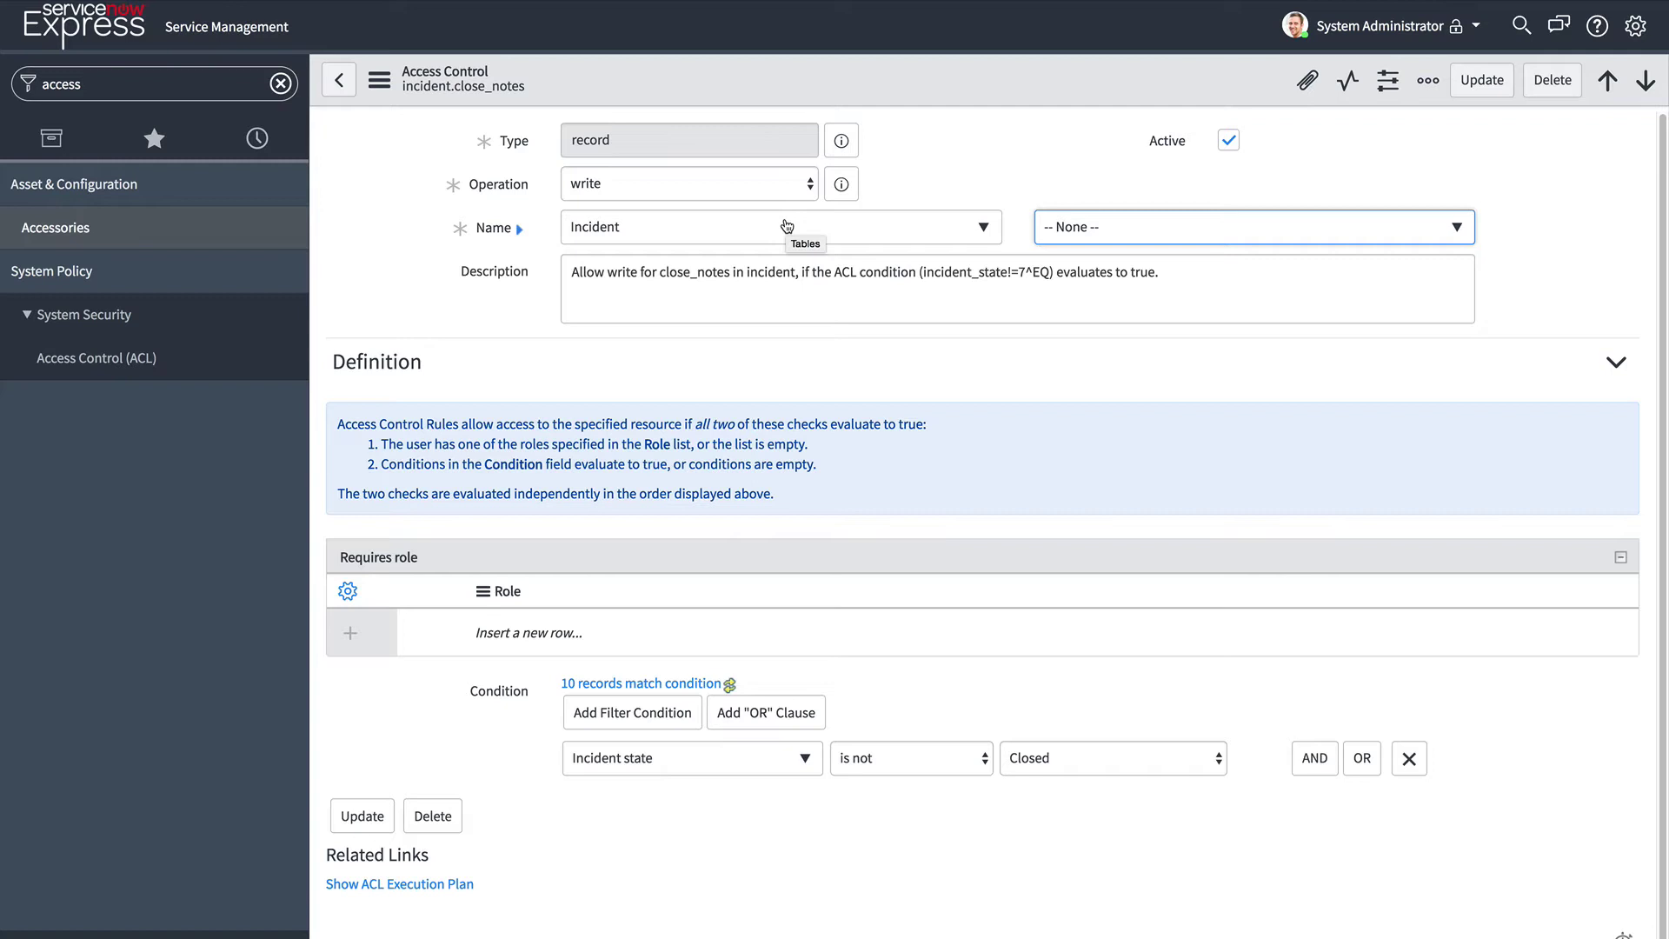
click(1093, 226)
text(clo)
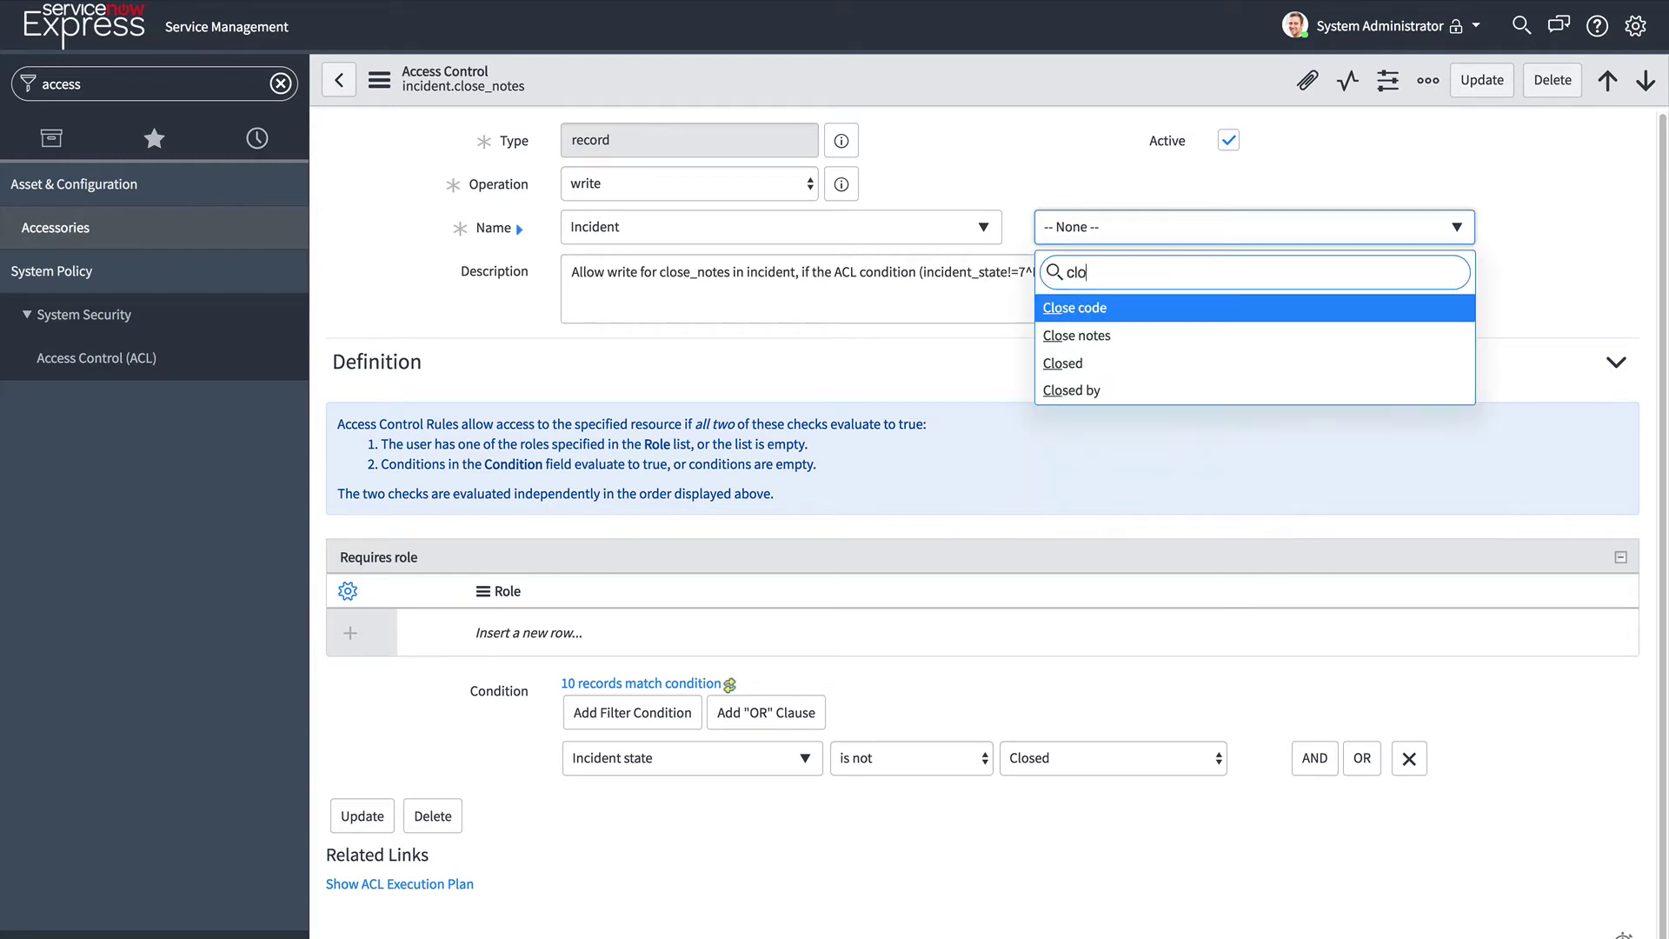
click(1093, 335)
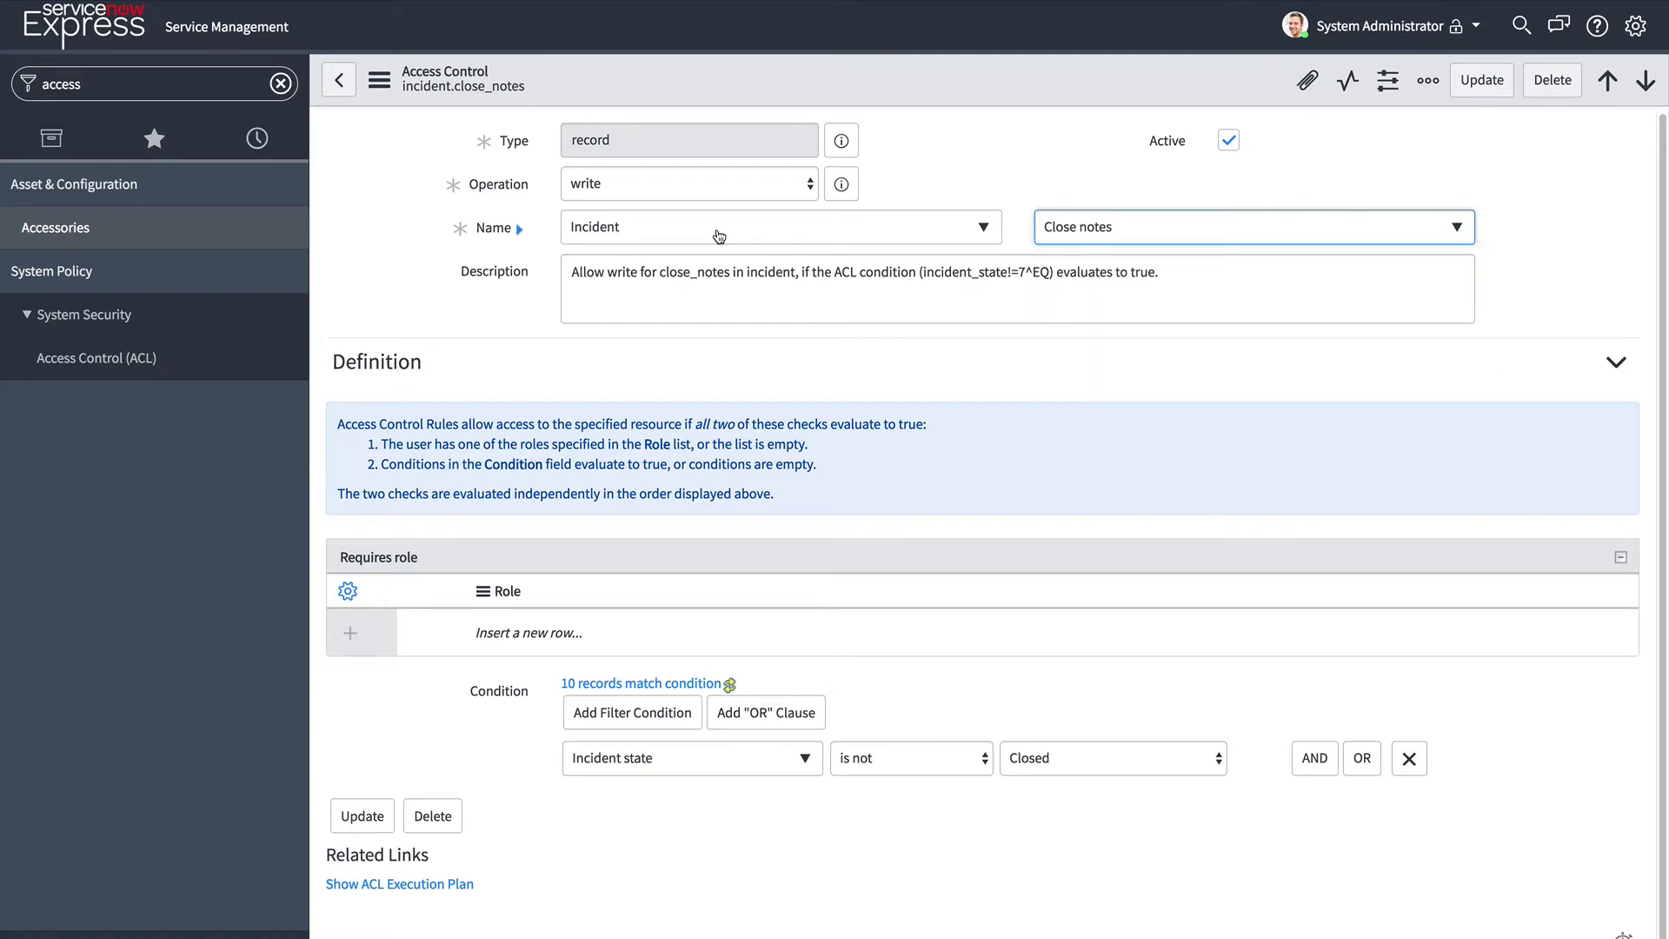
click(1020, 241)
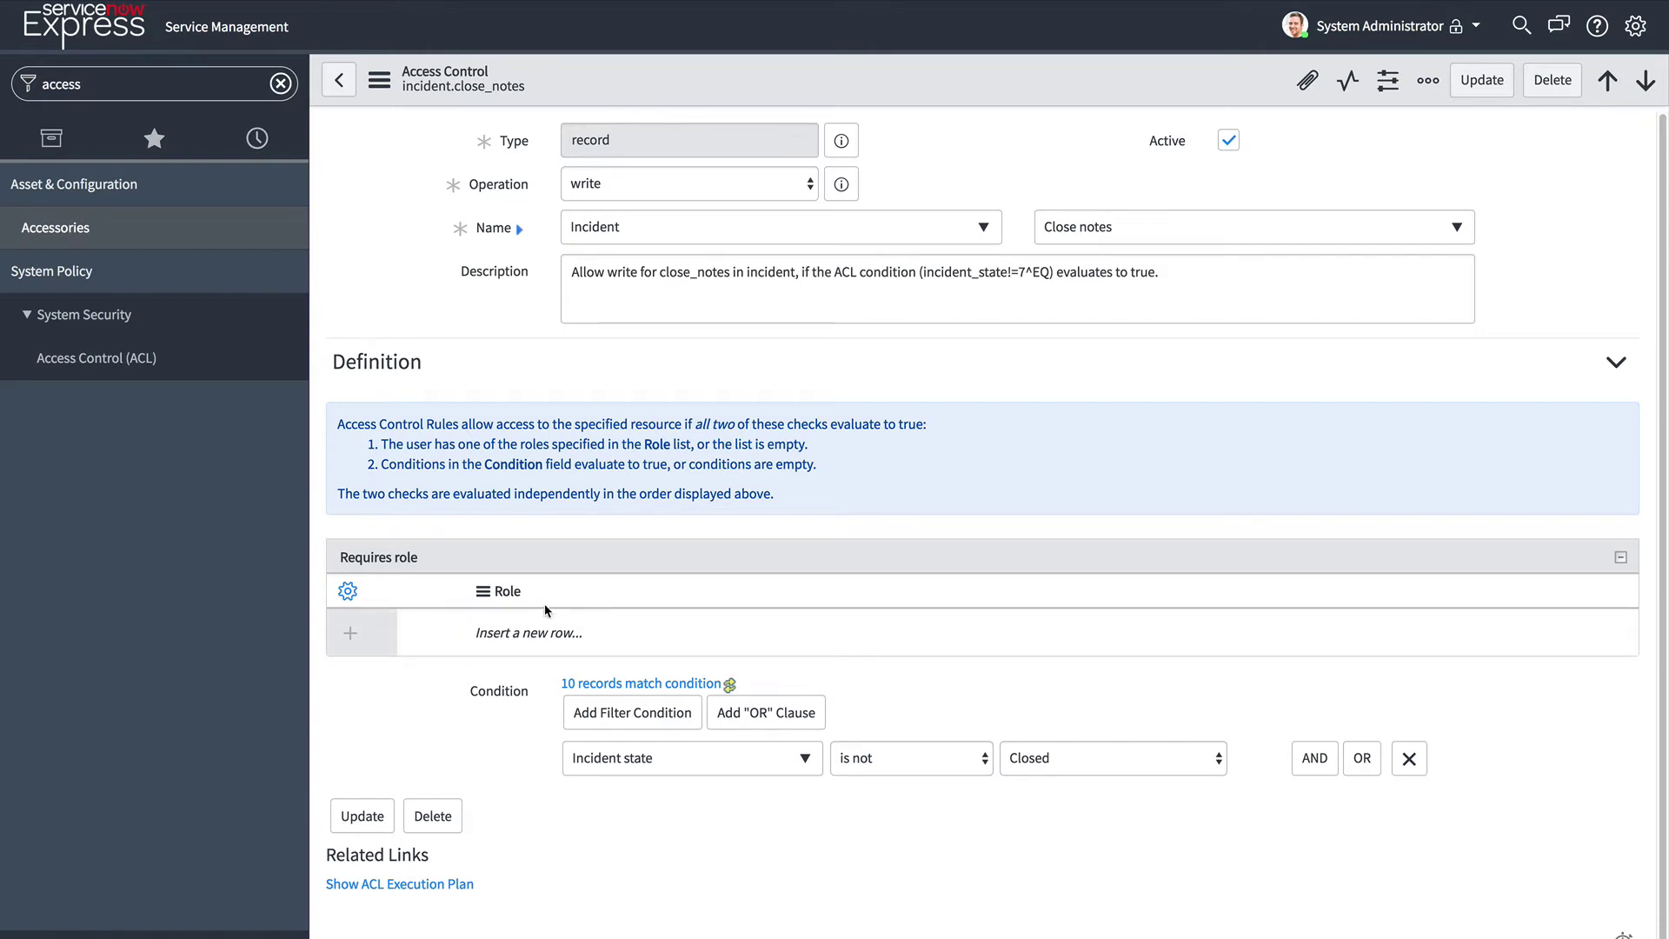
Add itil as a required role on the Close notes write rule, then return to the ACL list.
click(536, 637)
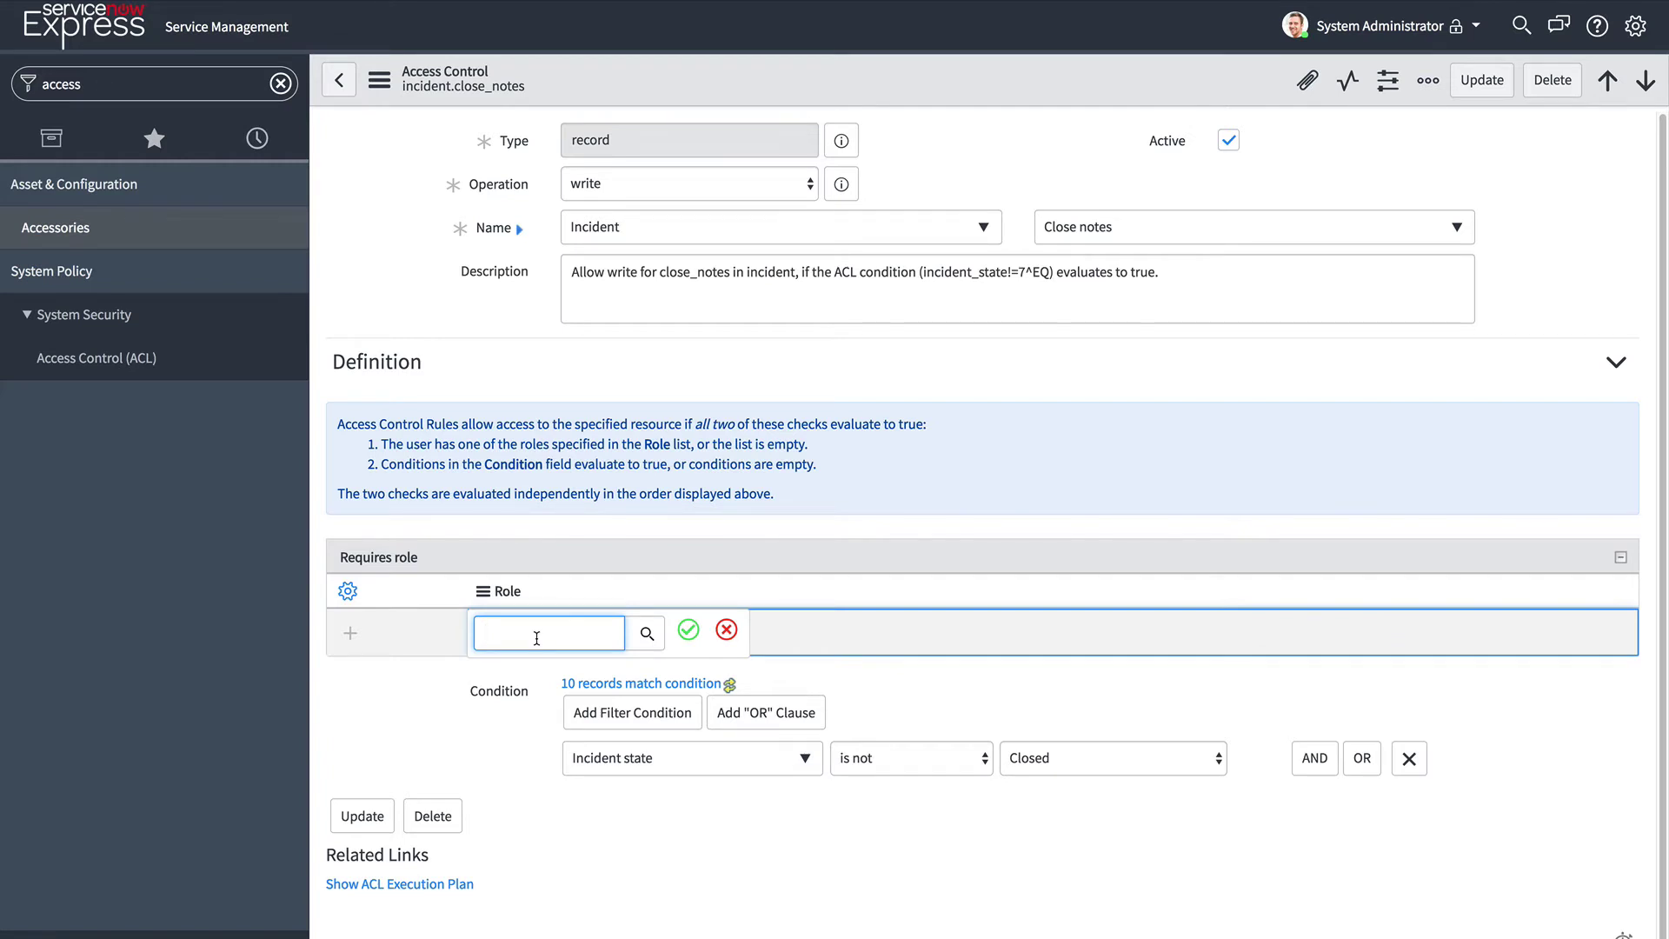
text(itil)
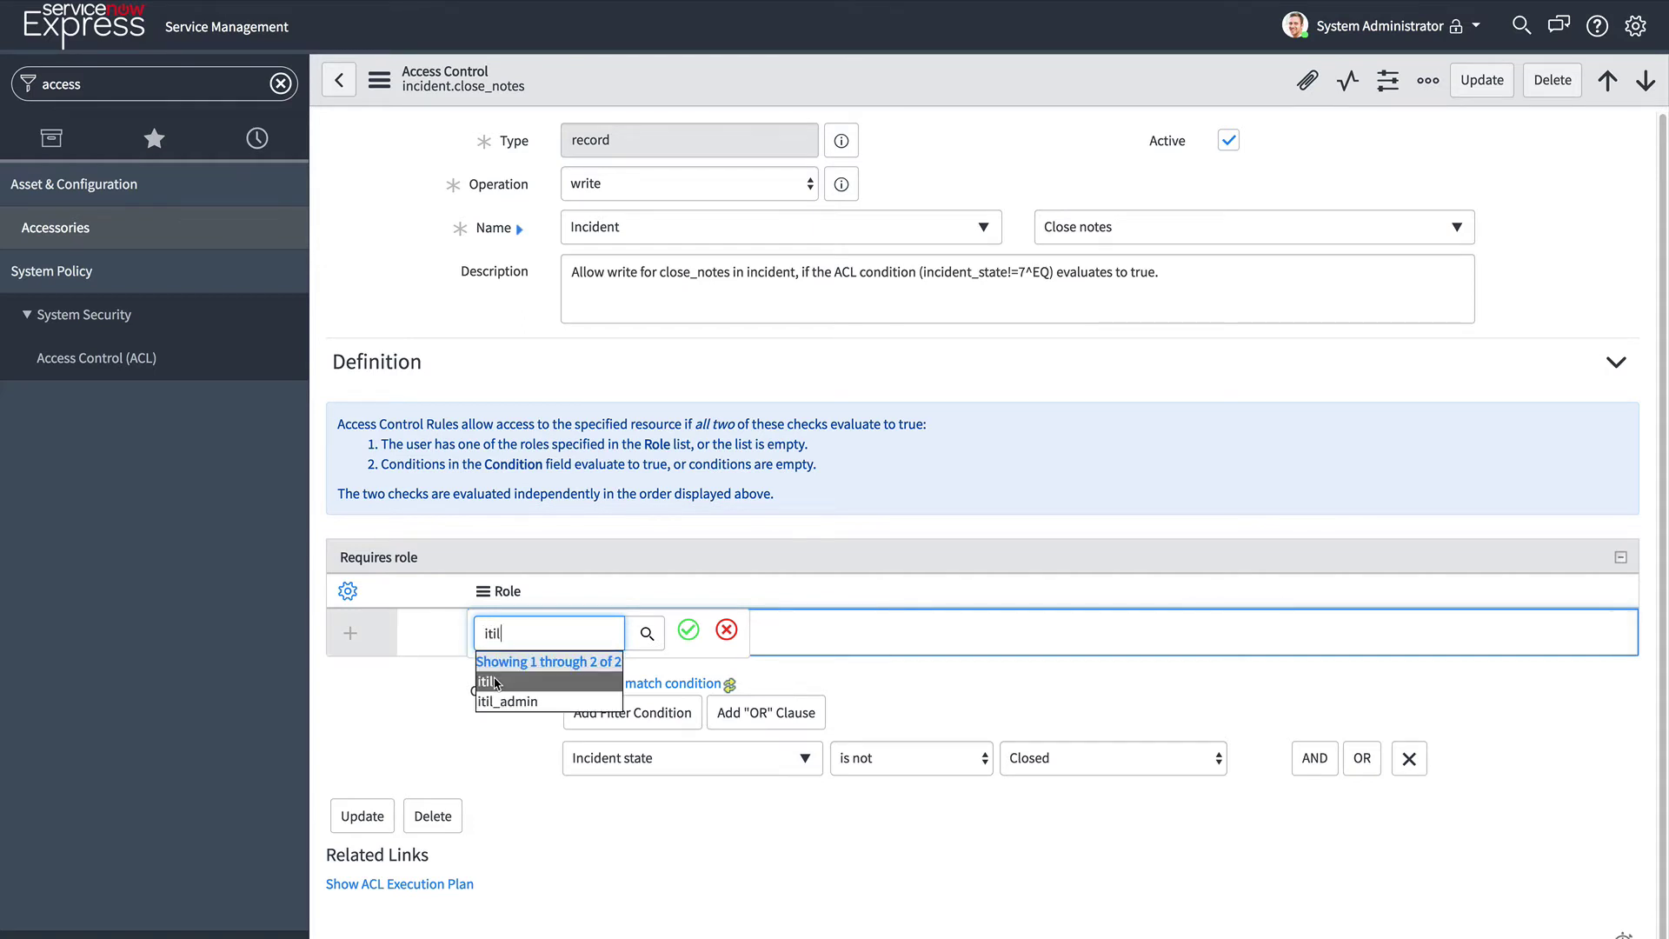
click(491, 683)
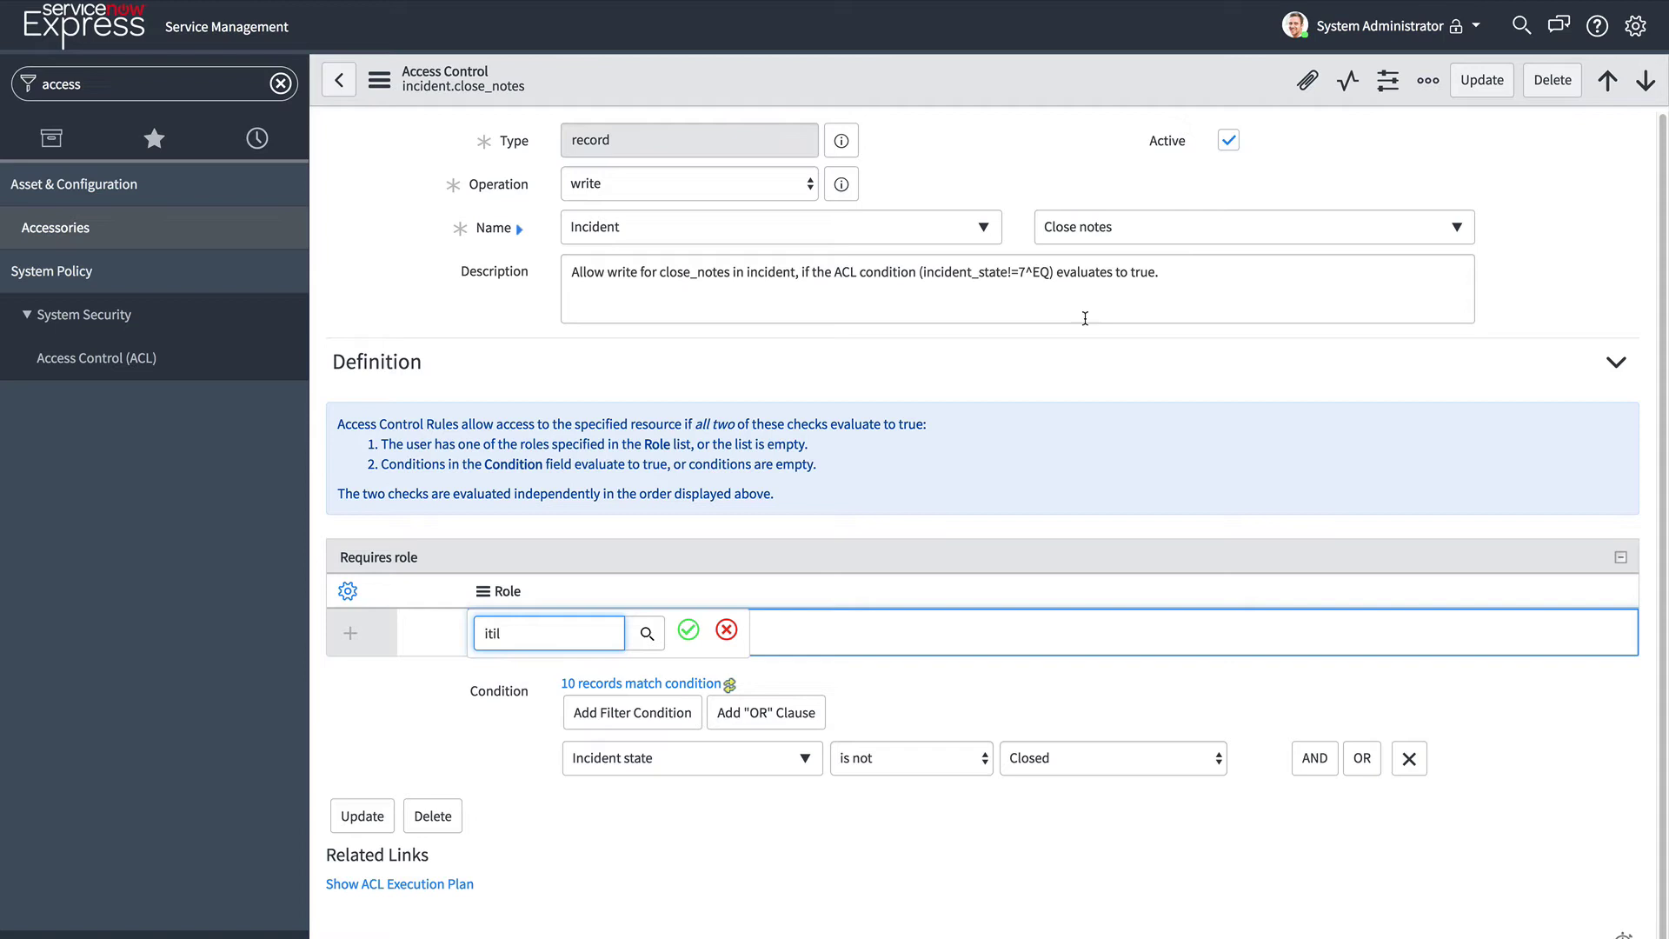
click(689, 630)
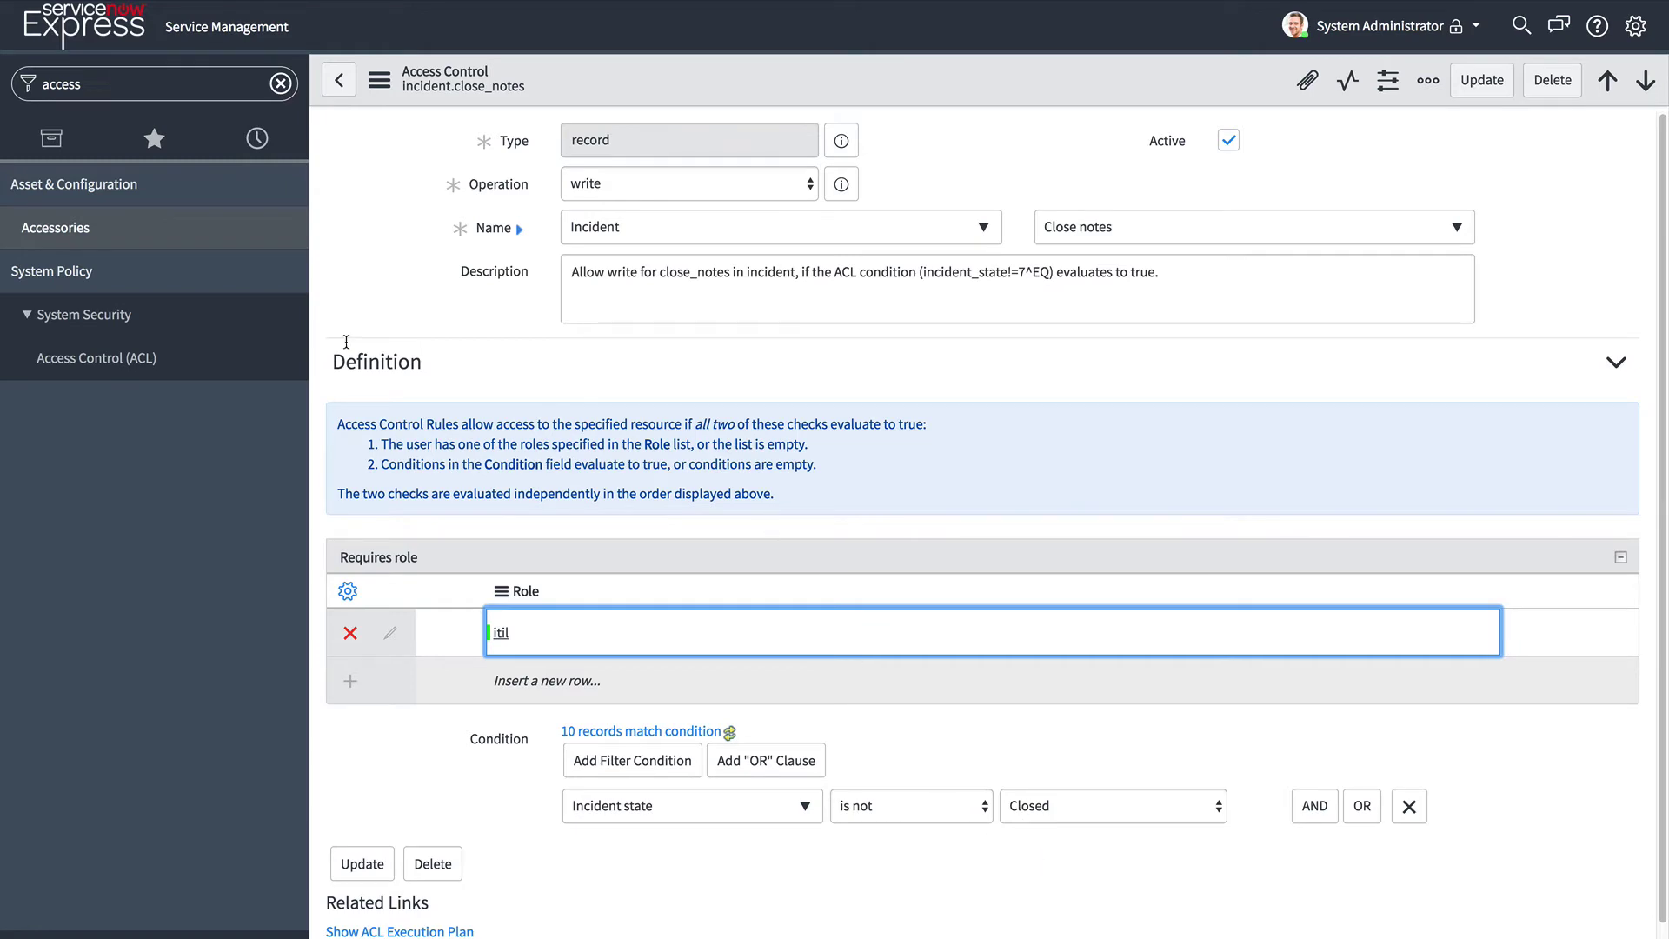
click(101, 376)
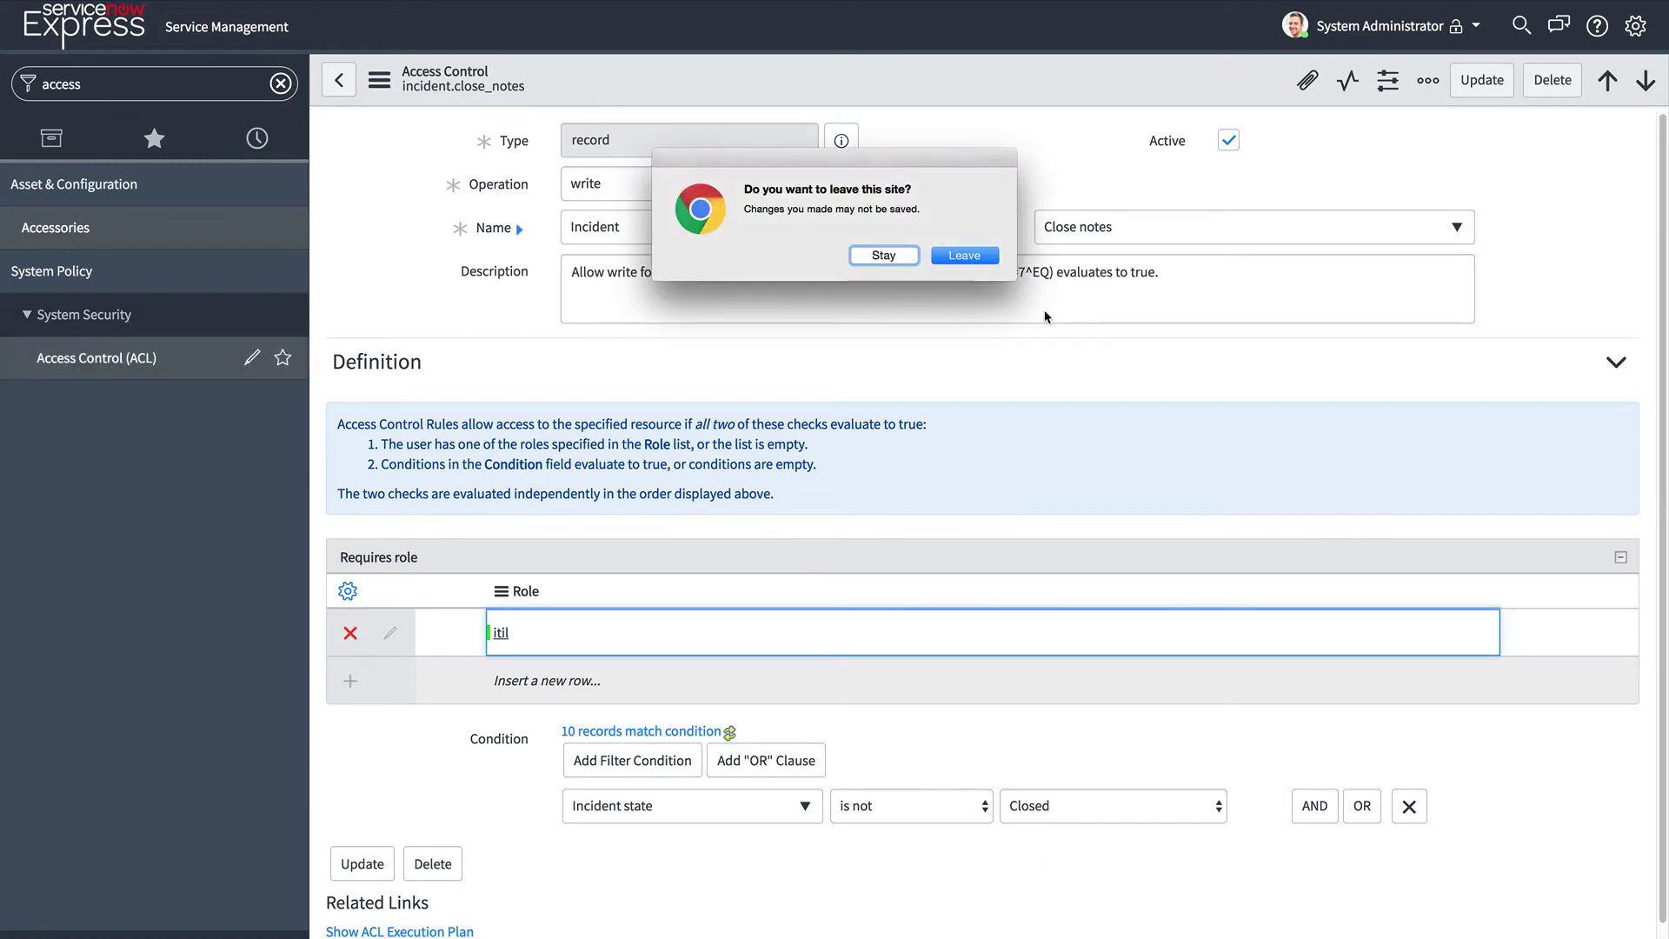
Leave without saving the rule edits and start a new Access Control record.
click(973, 256)
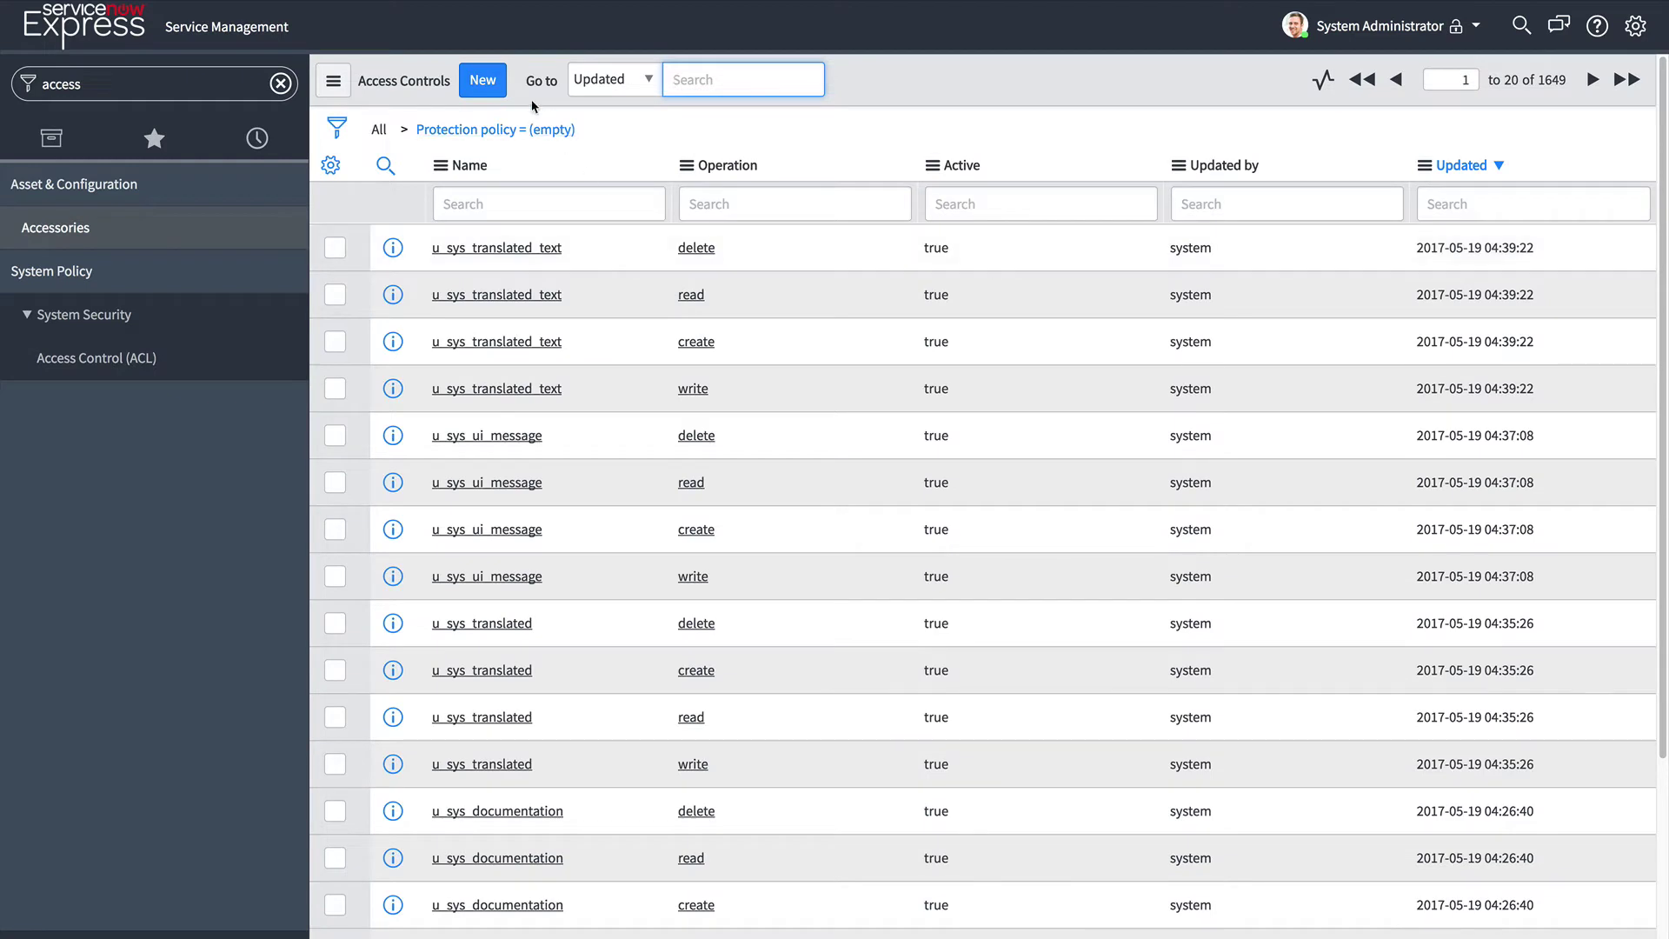
click(484, 83)
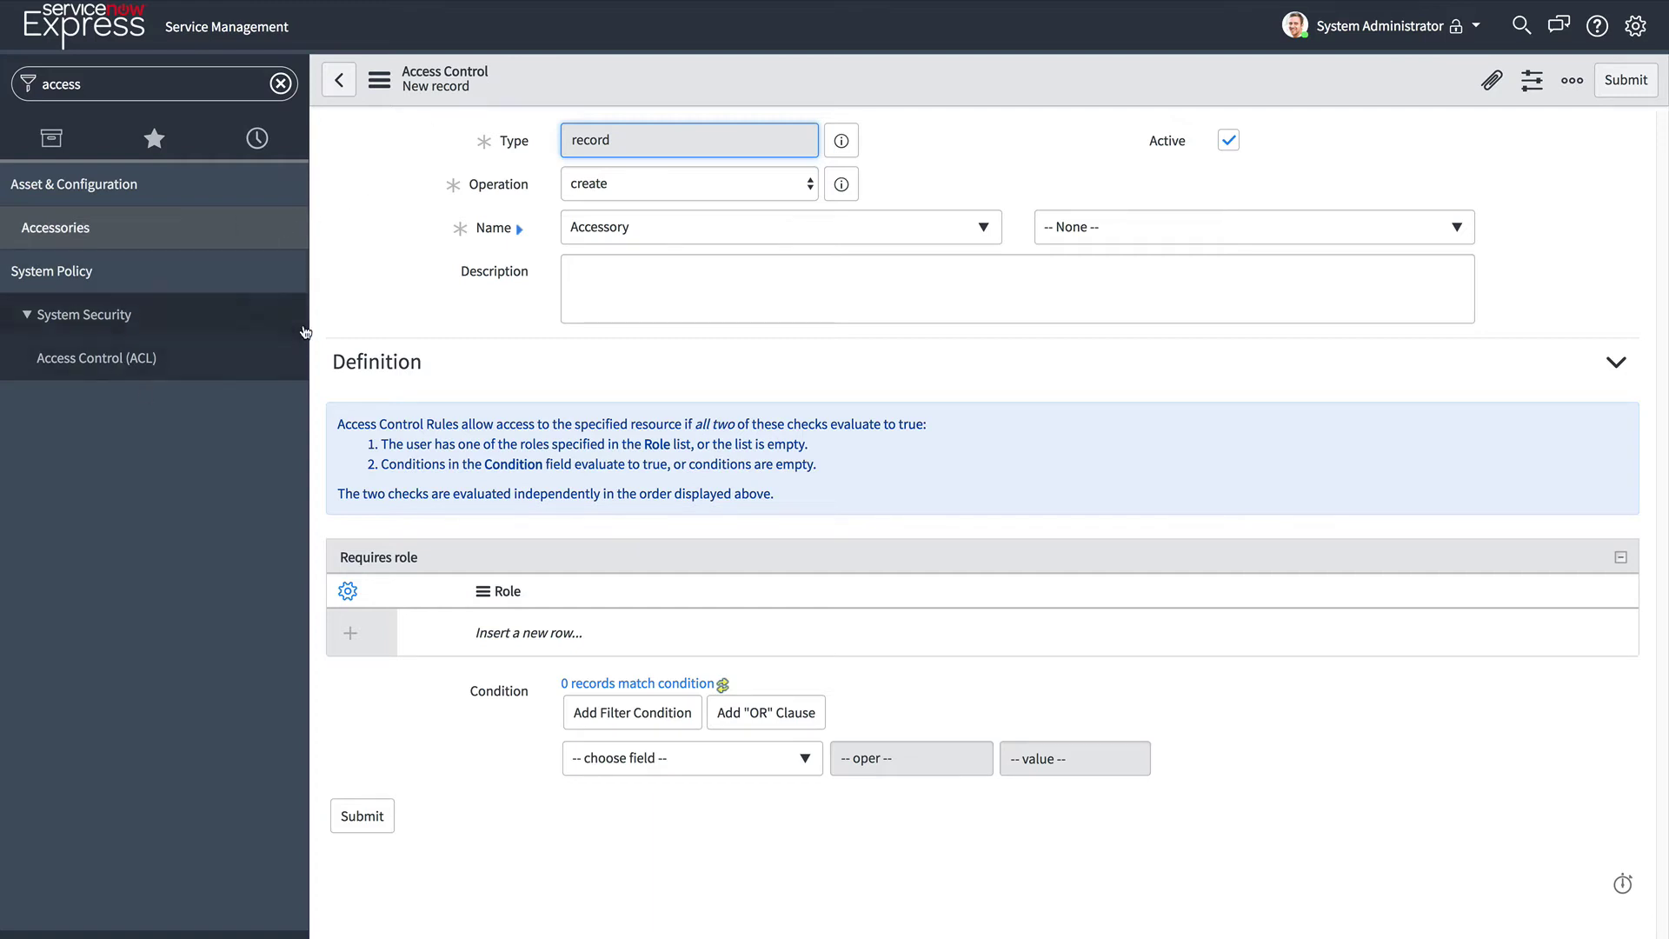
Make the new rule read on Incident, described 'ALlow users of same company to read.'.
click(670, 187)
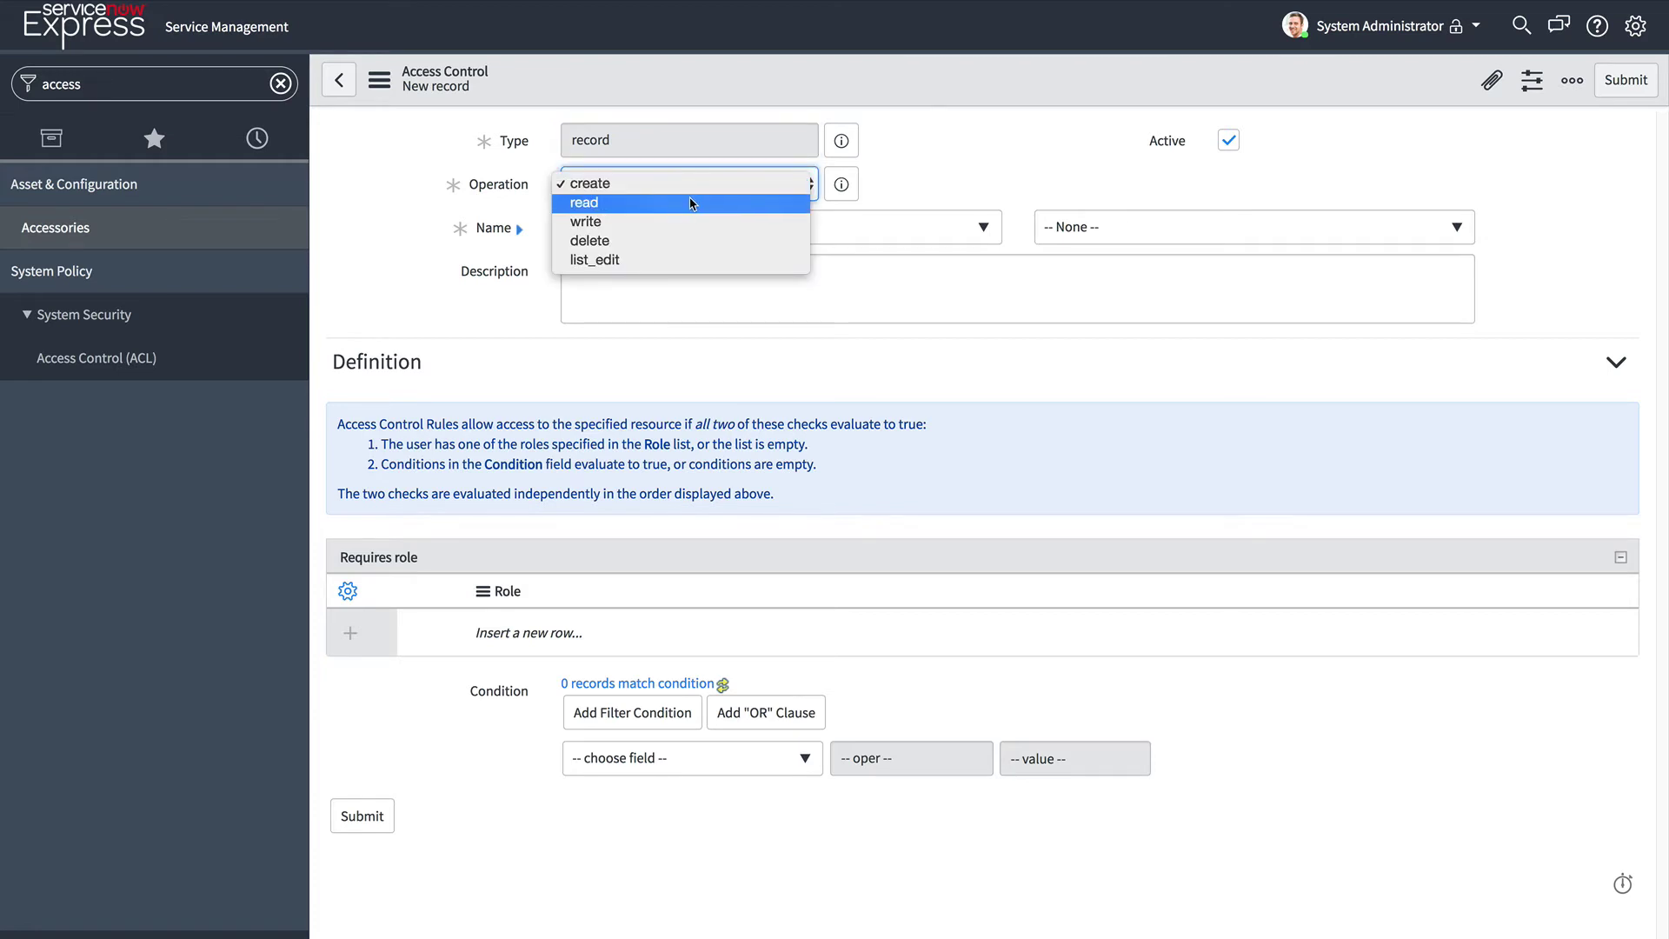
click(691, 203)
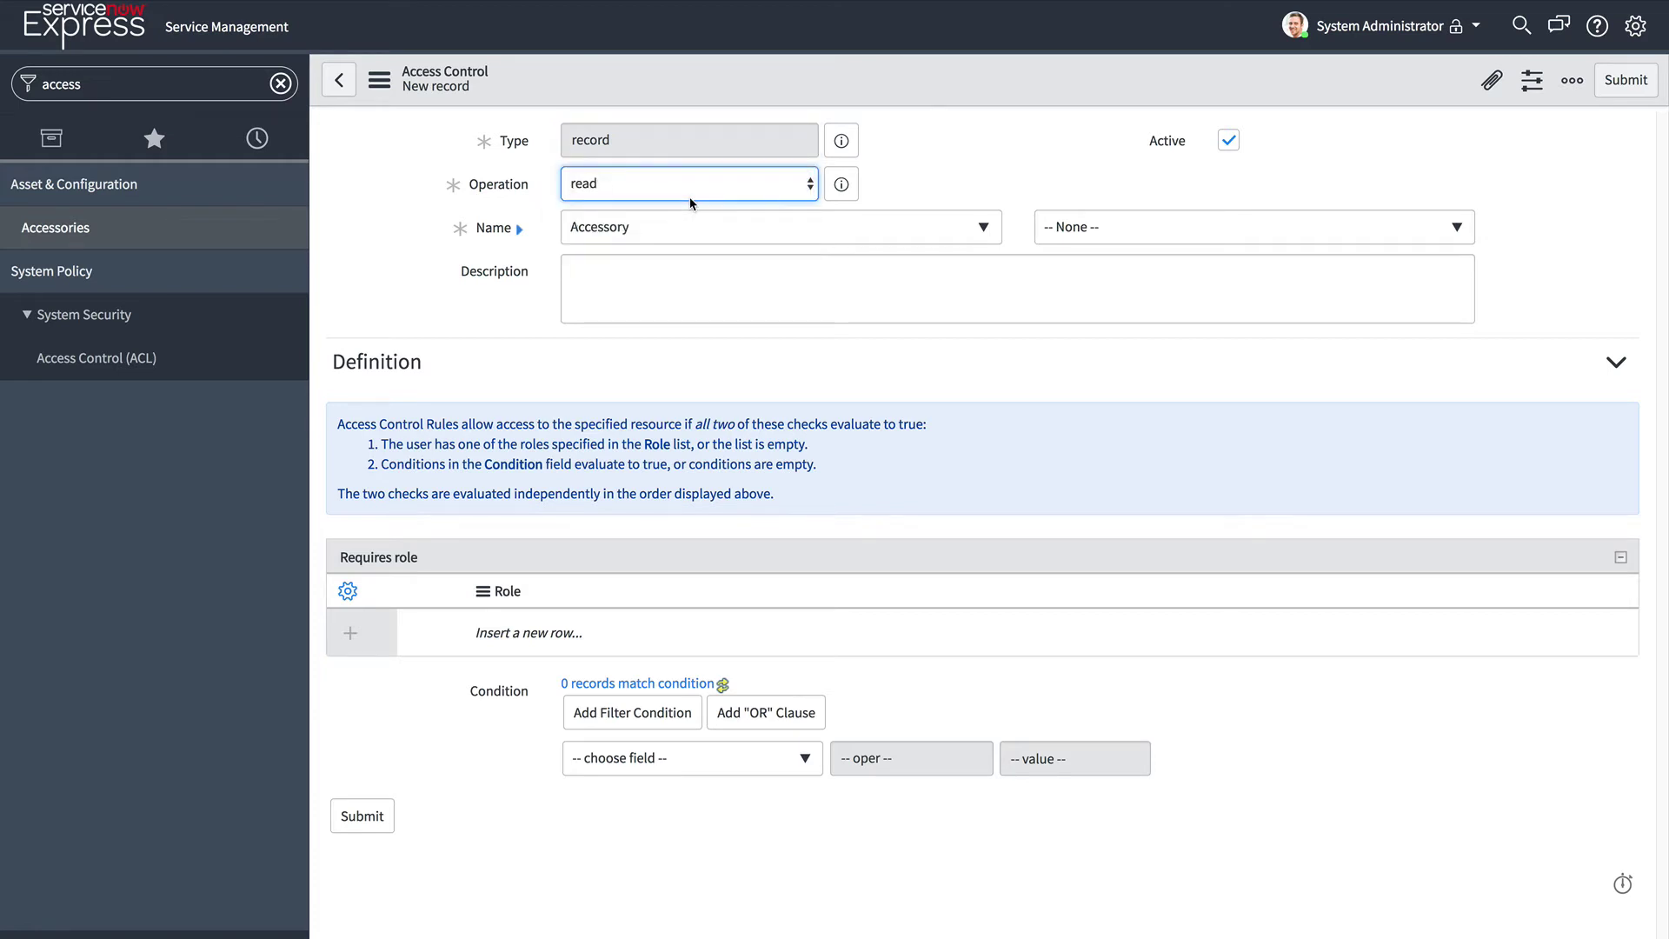
click(659, 237)
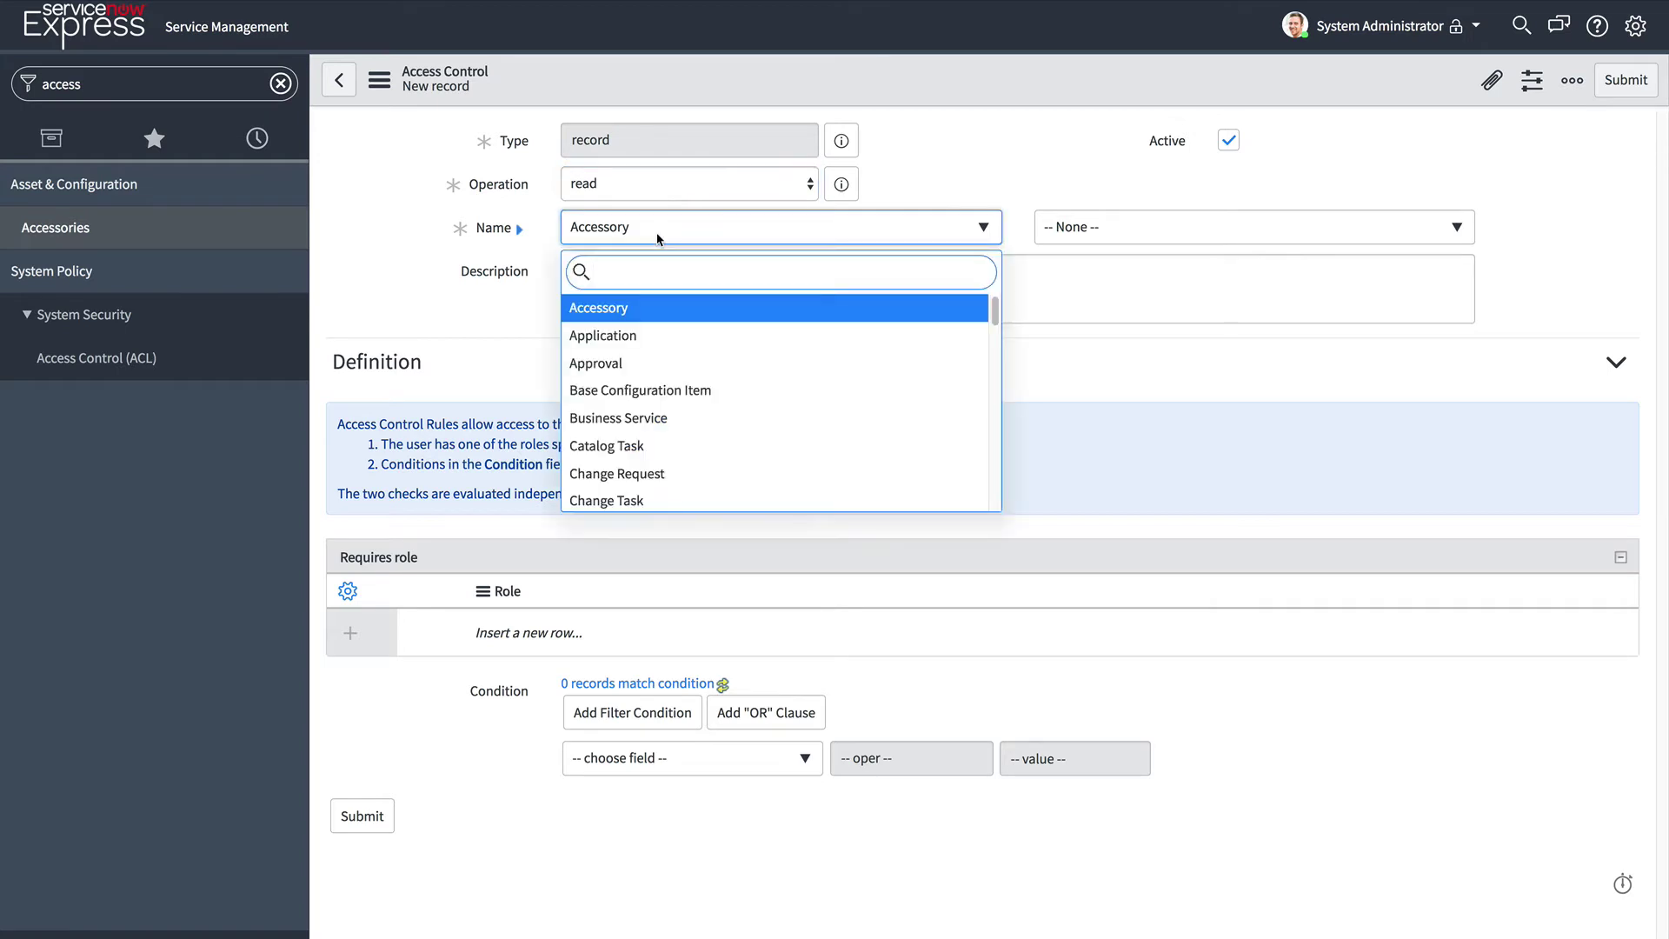
text(inci)
click(658, 309)
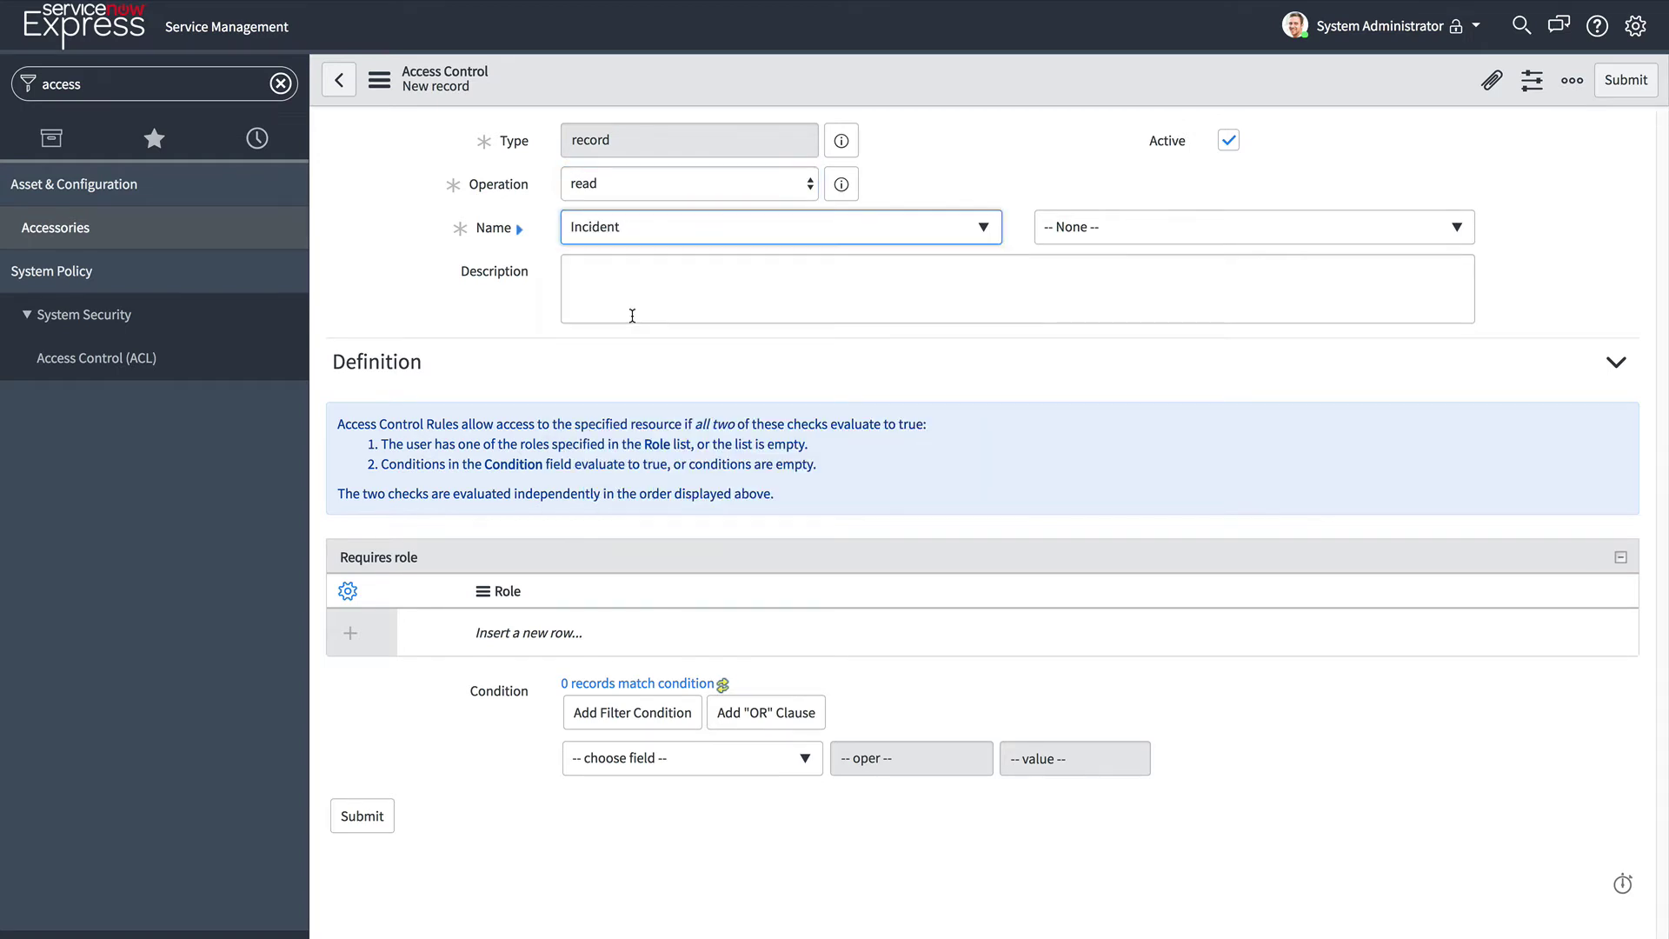
click(675, 289)
text(ALl)
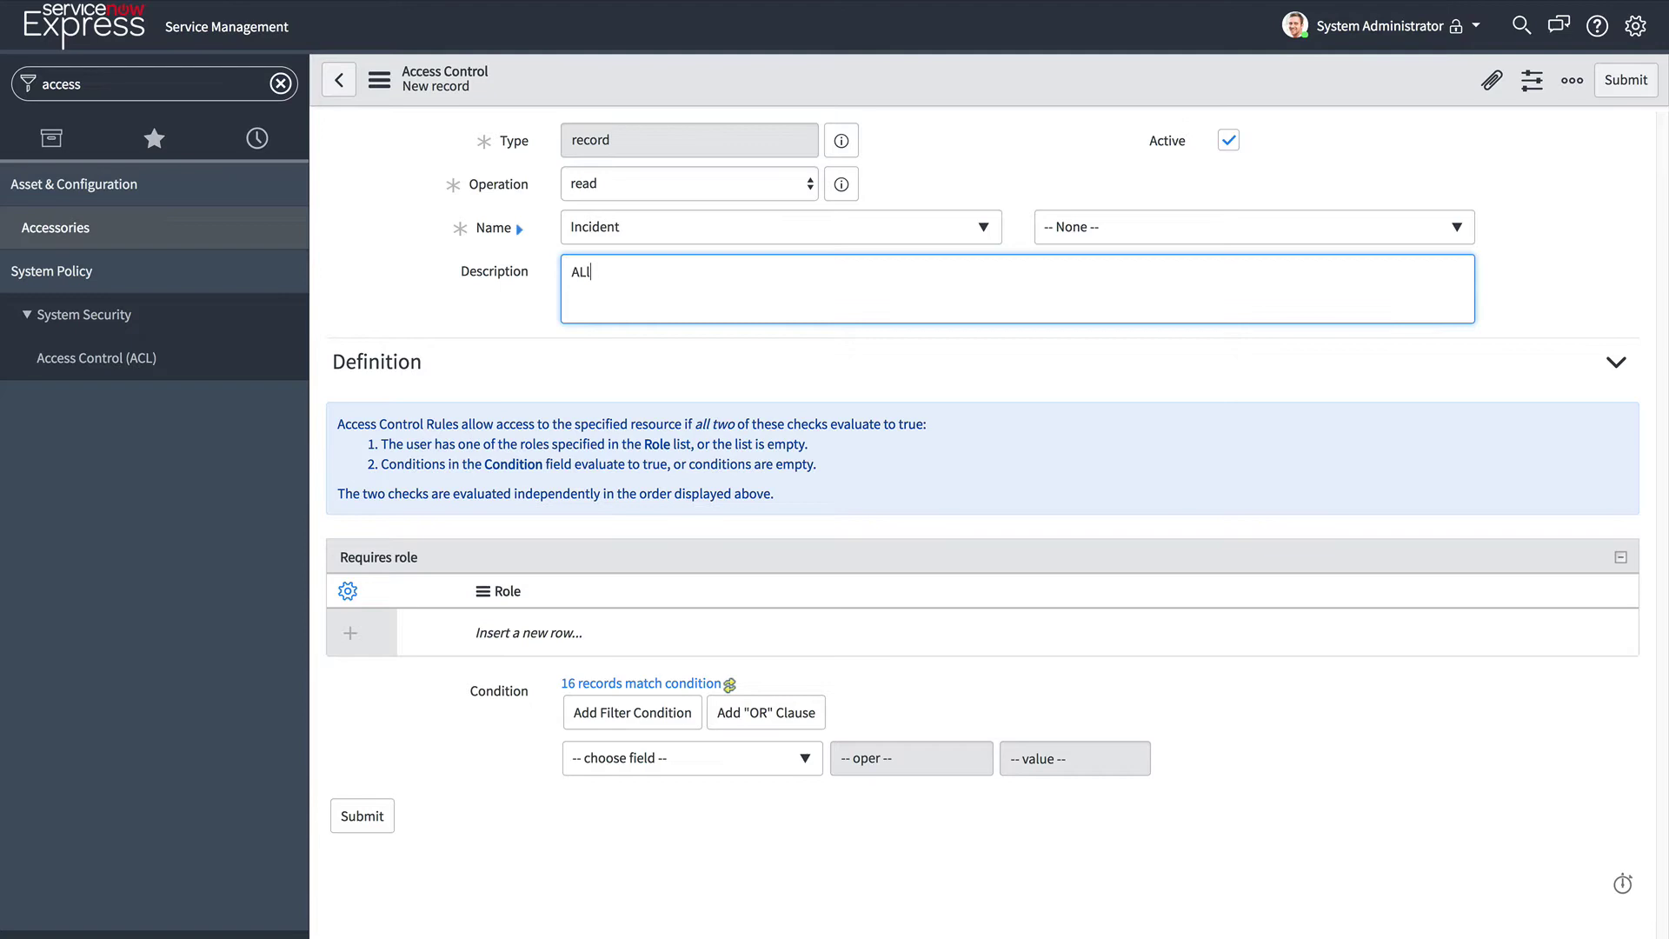
text(ow users of same company to read.)
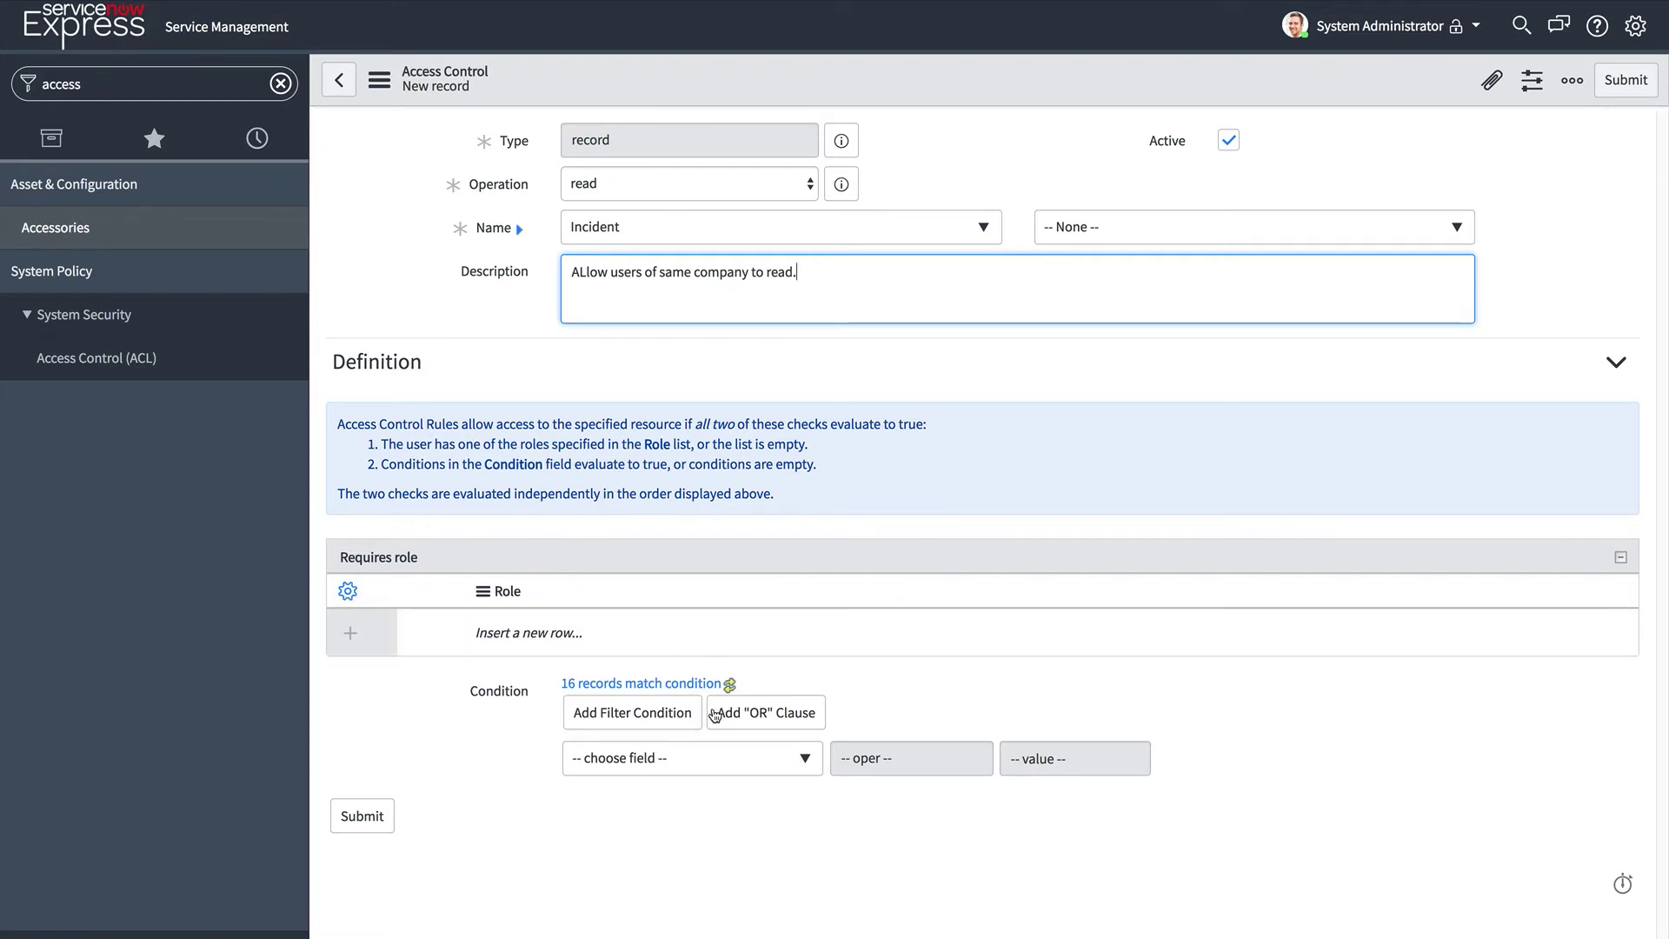
Choose Company as the condition field and look through its comparison options.
click(737, 761)
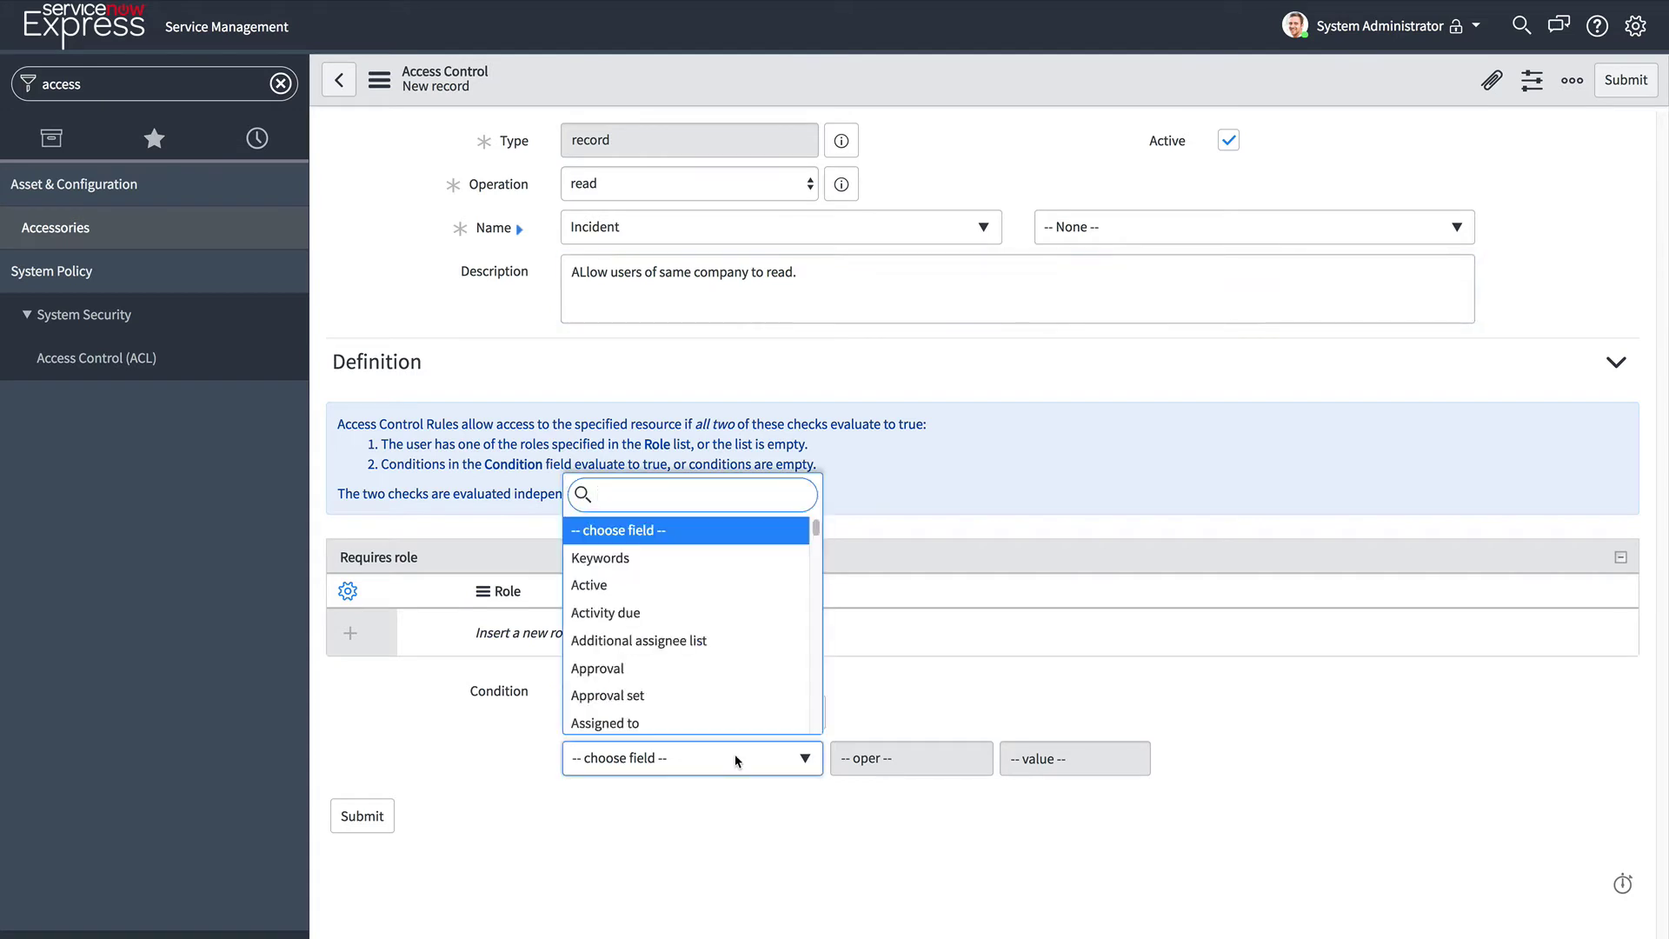
text(comp)
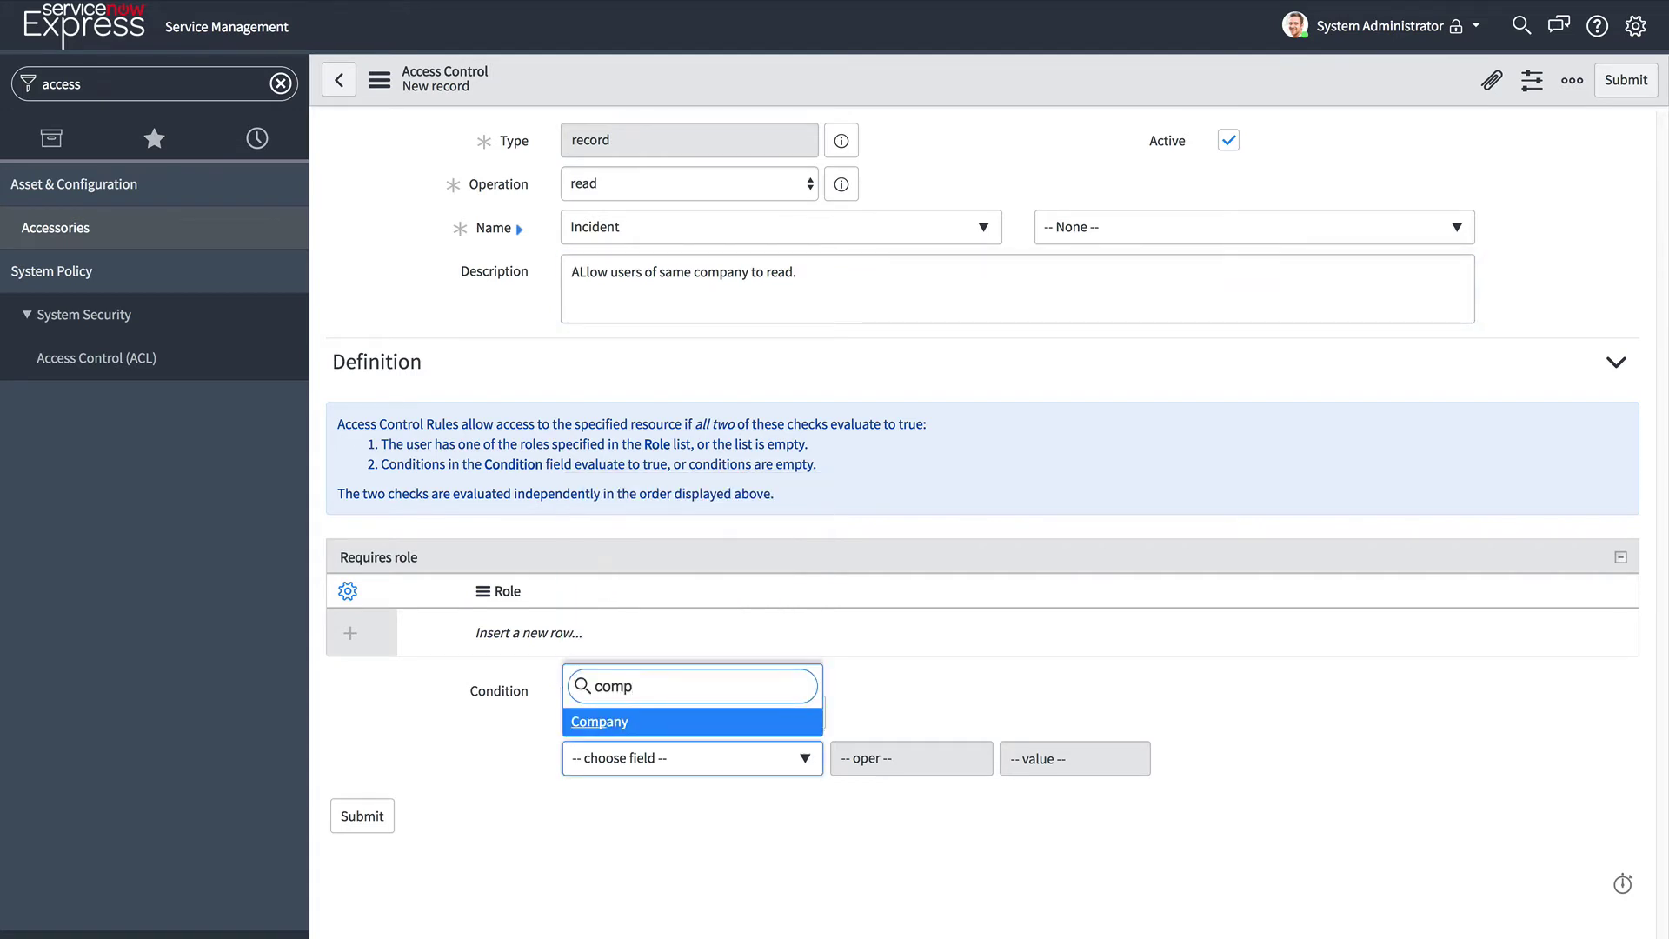
click(717, 727)
click(867, 769)
click(867, 765)
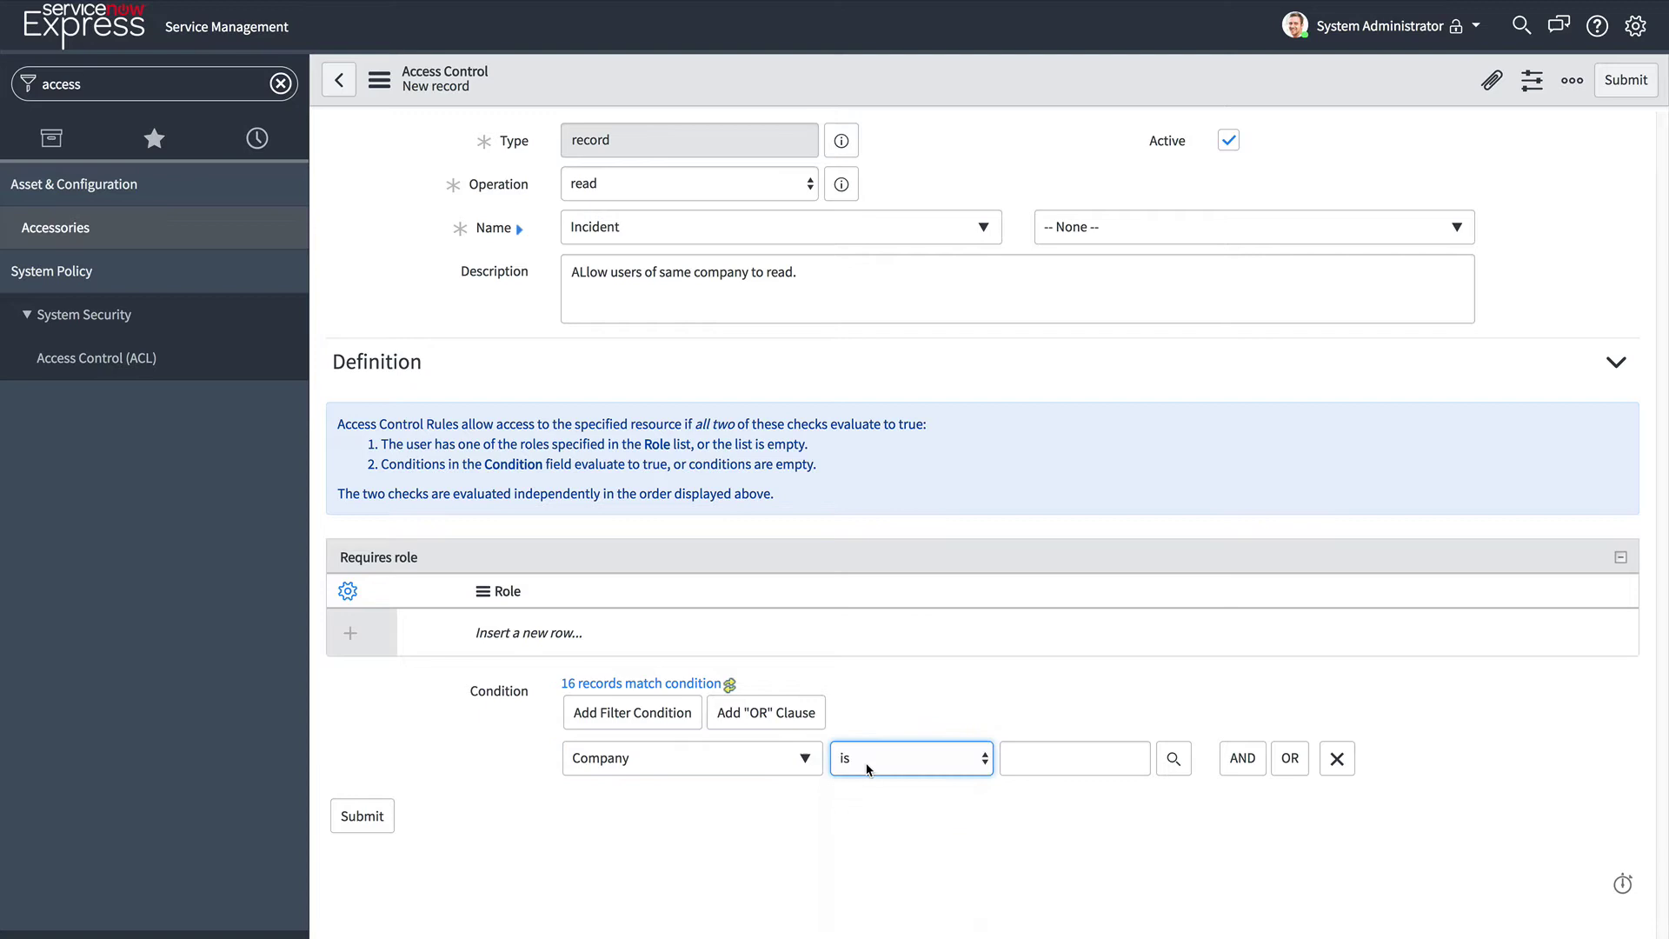
click(867, 764)
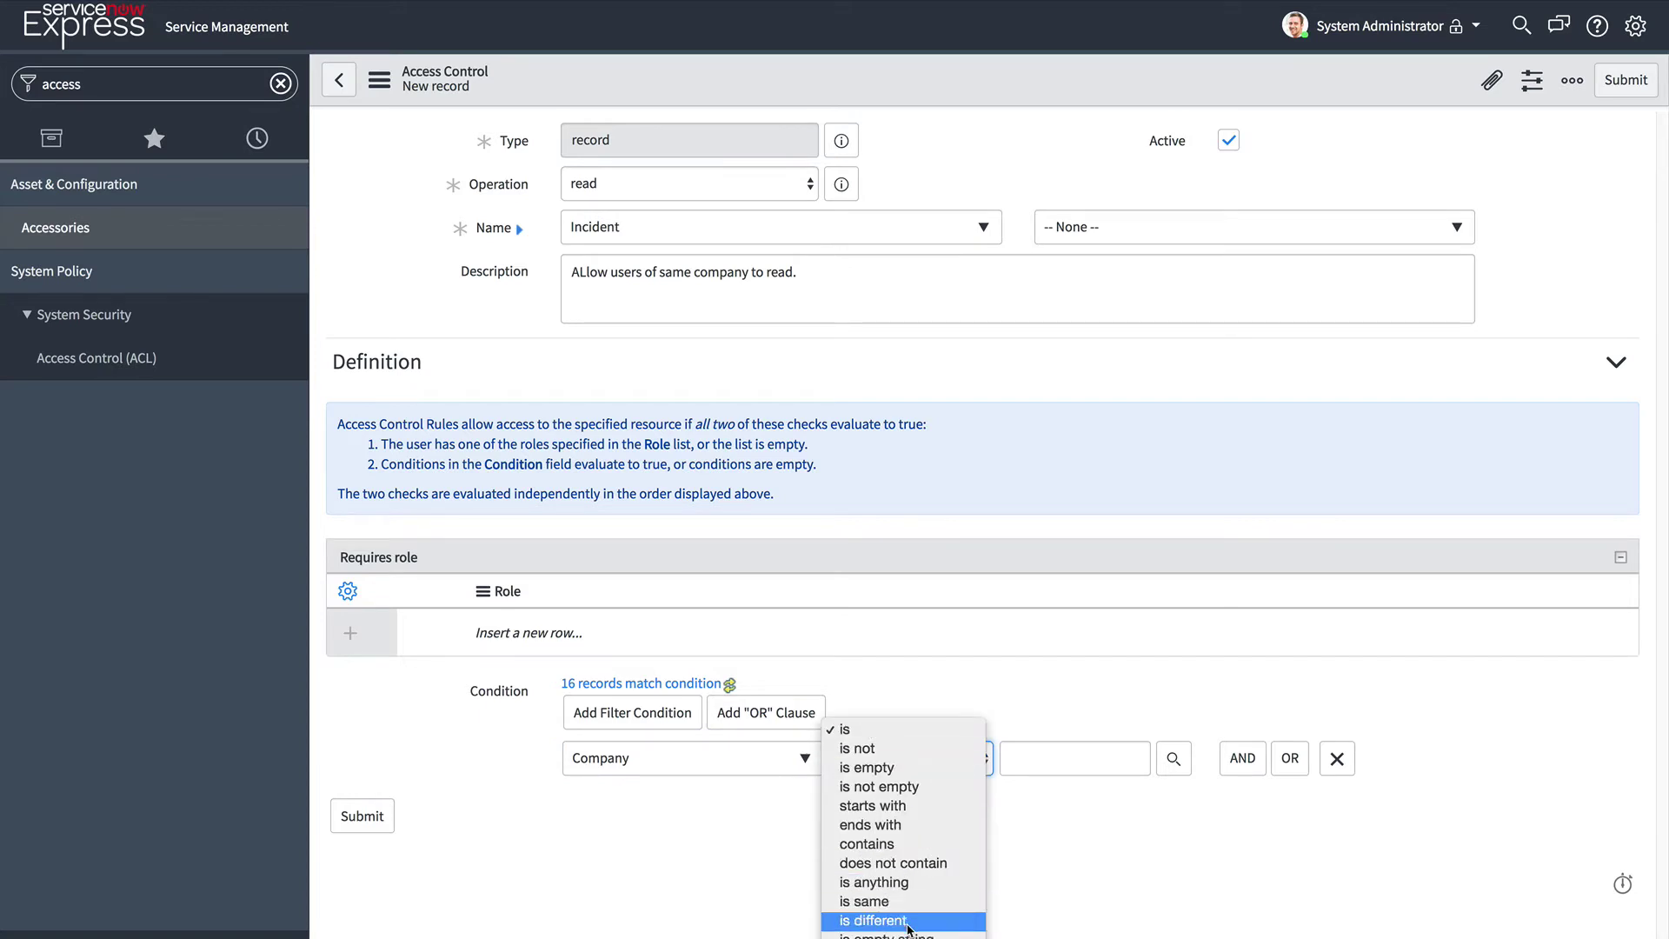
click(1106, 789)
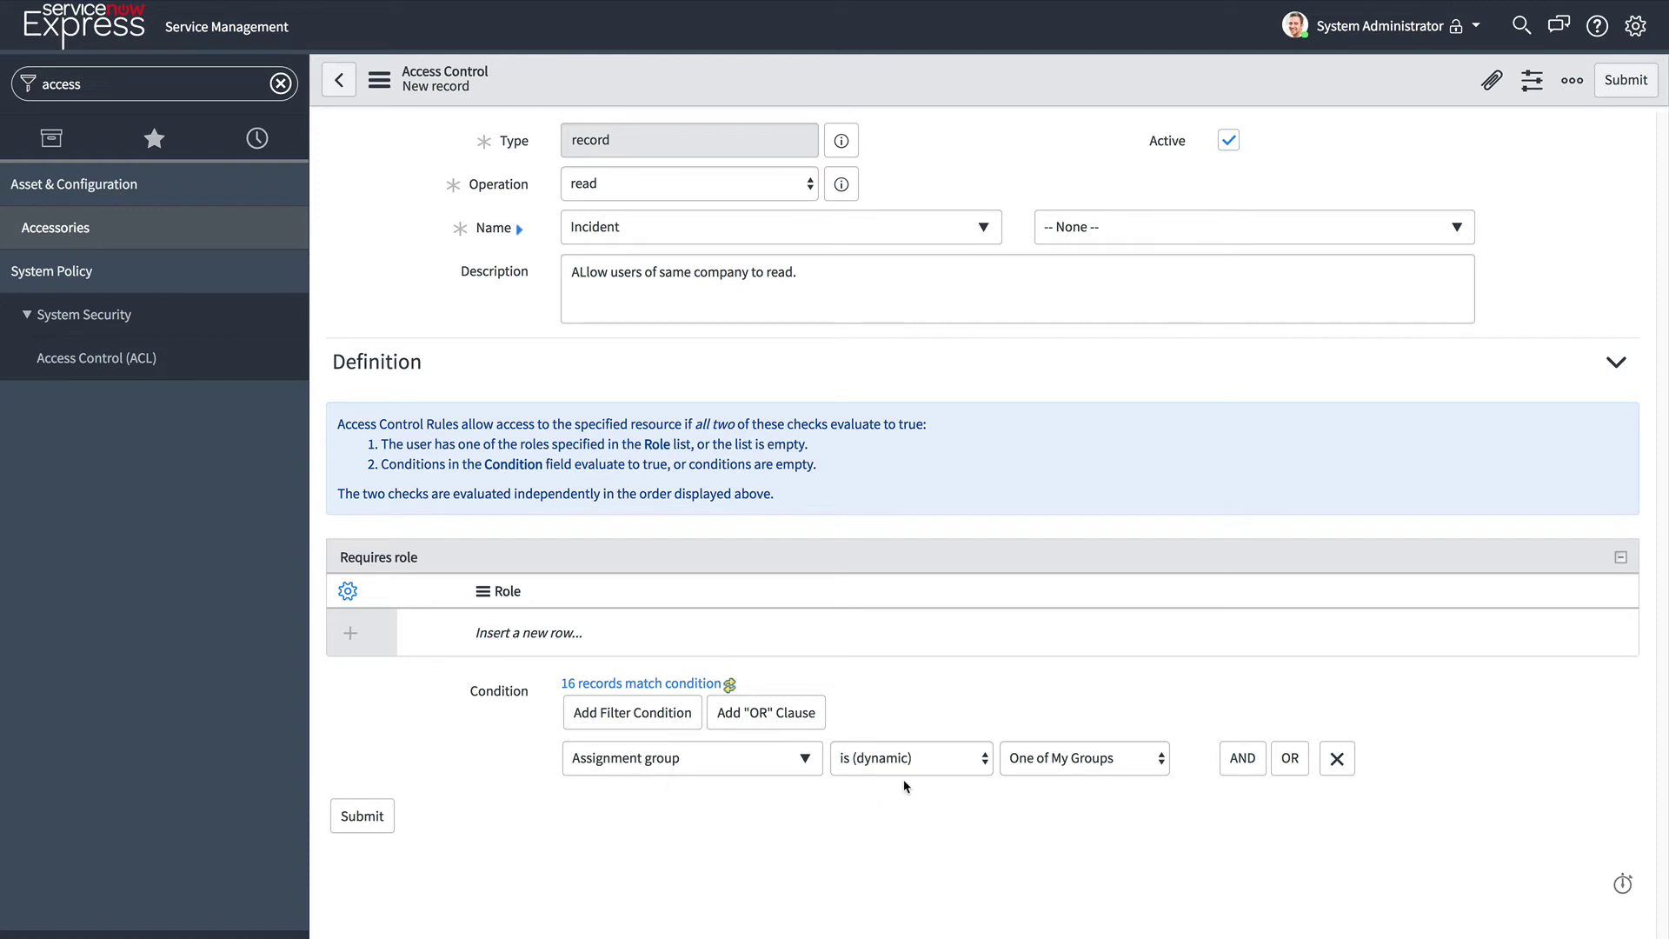
Set the condition to Location is (dynamic) My Location.
click(711, 772)
text(loc)
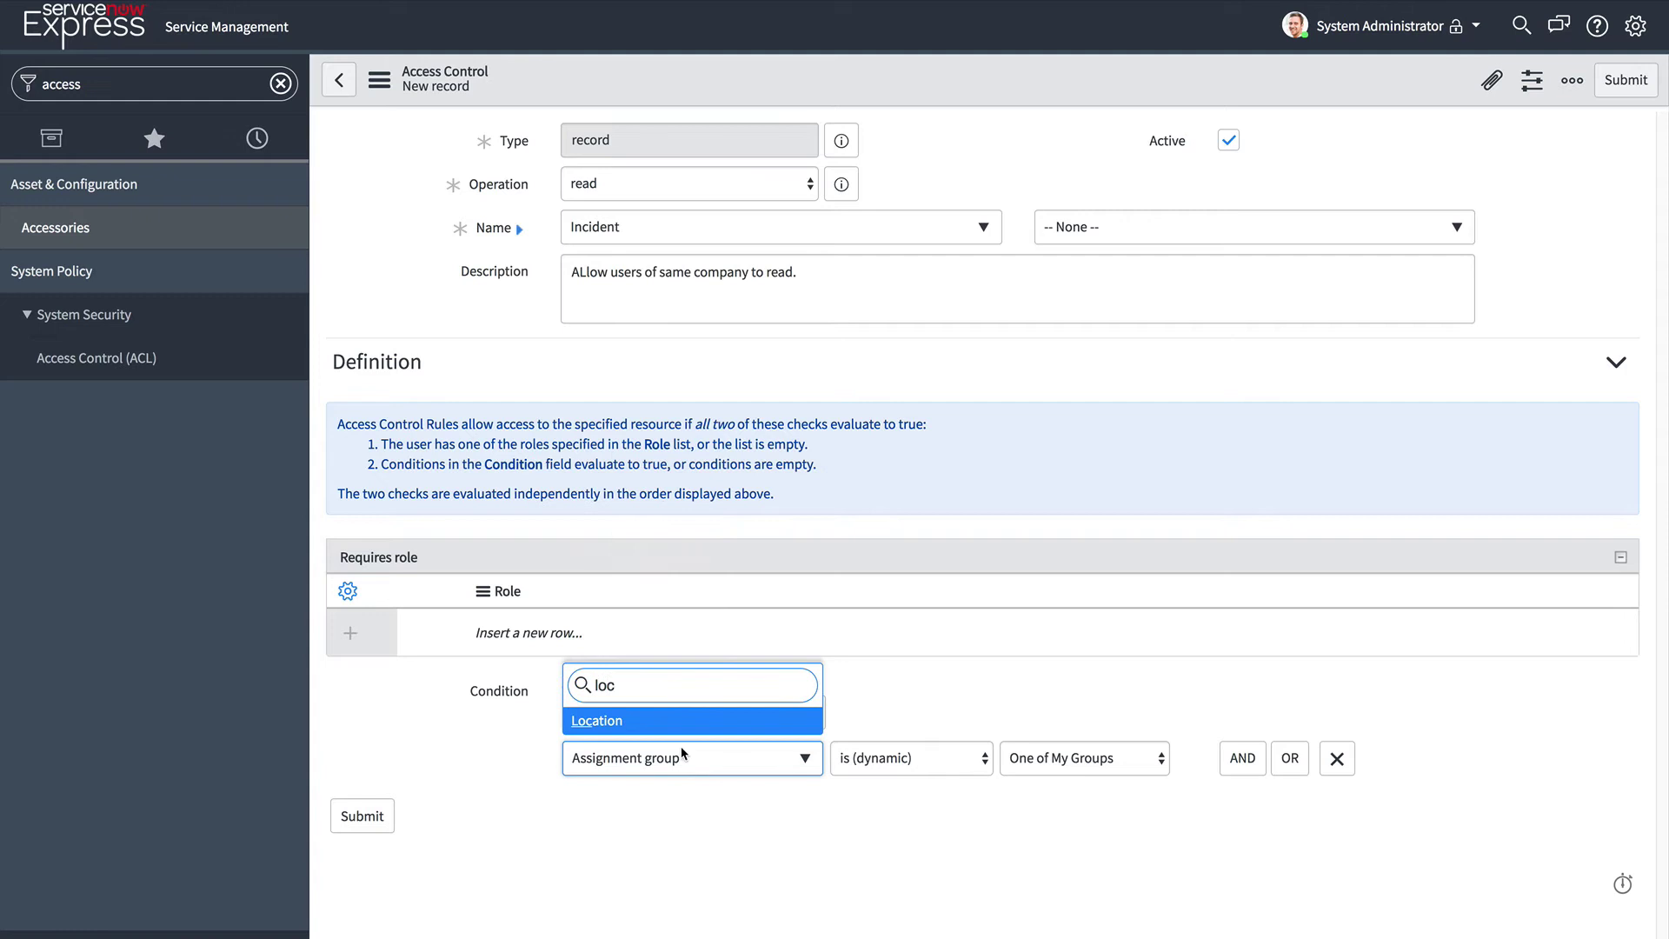
key(Return)
click(933, 762)
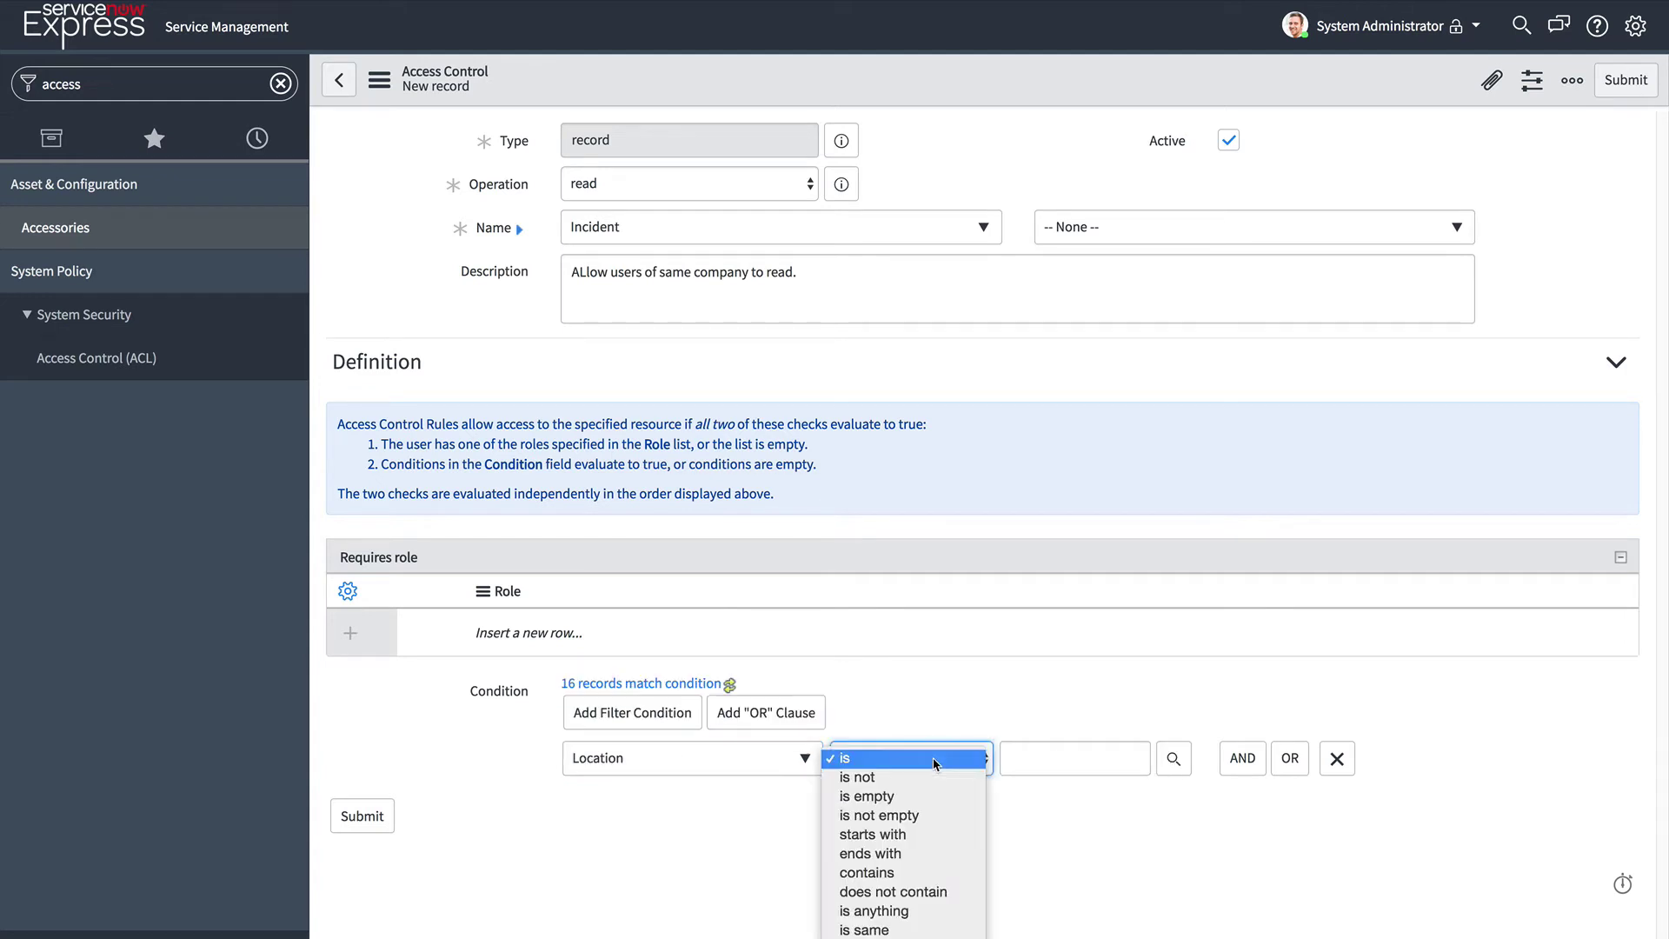
click(904, 924)
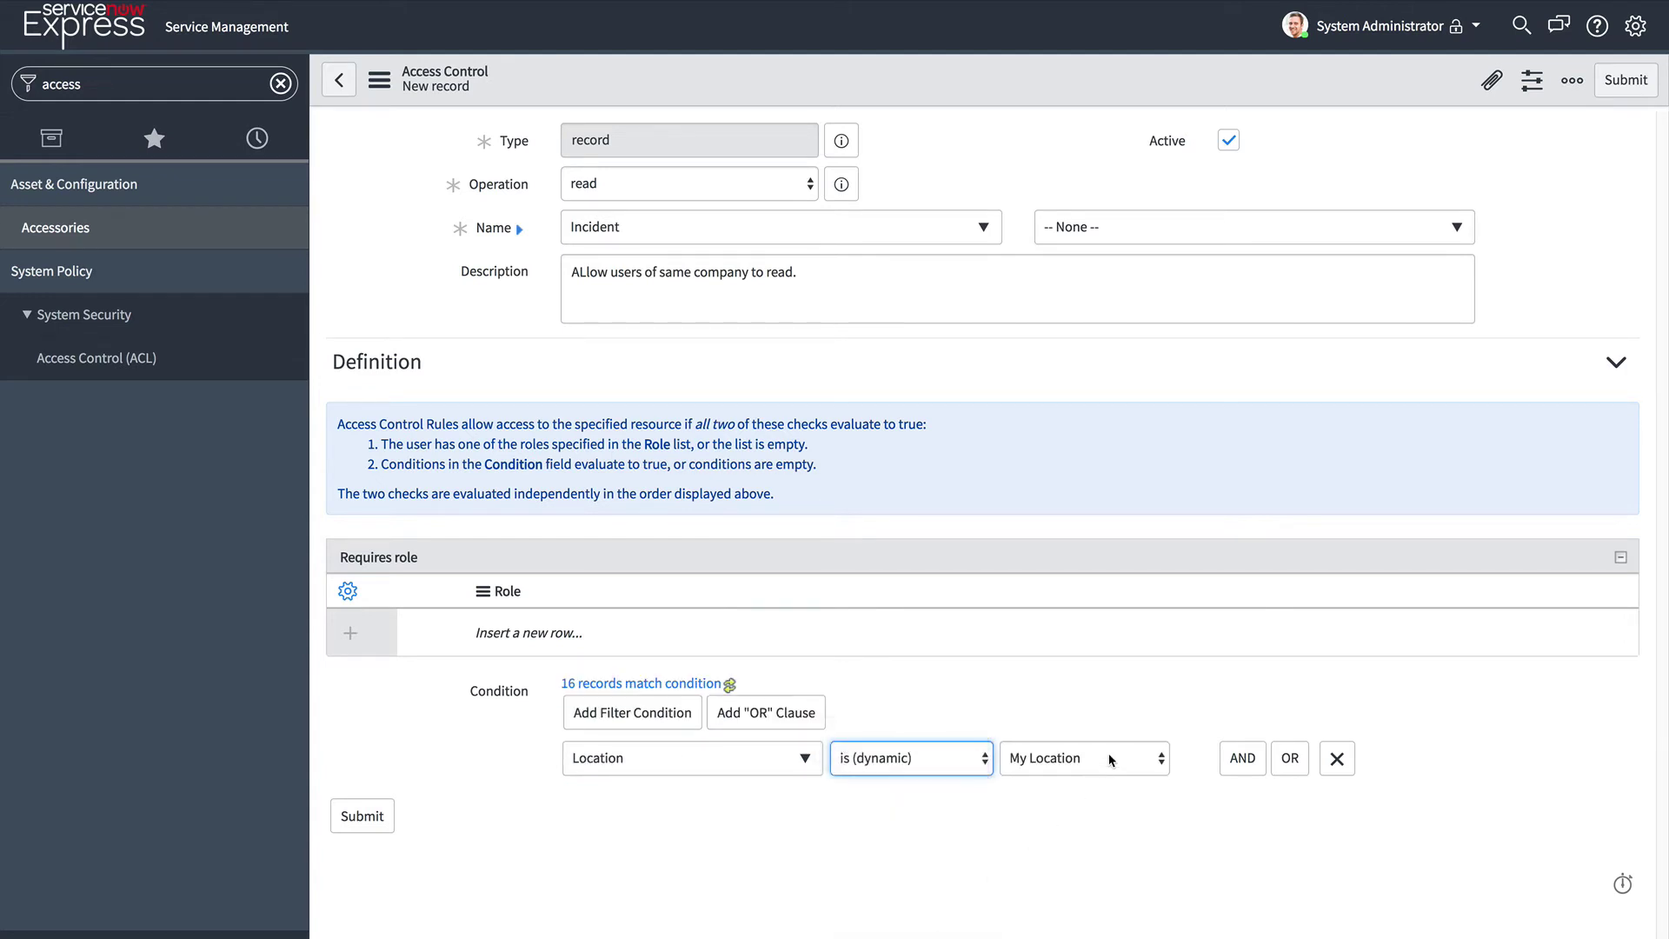
click(973, 809)
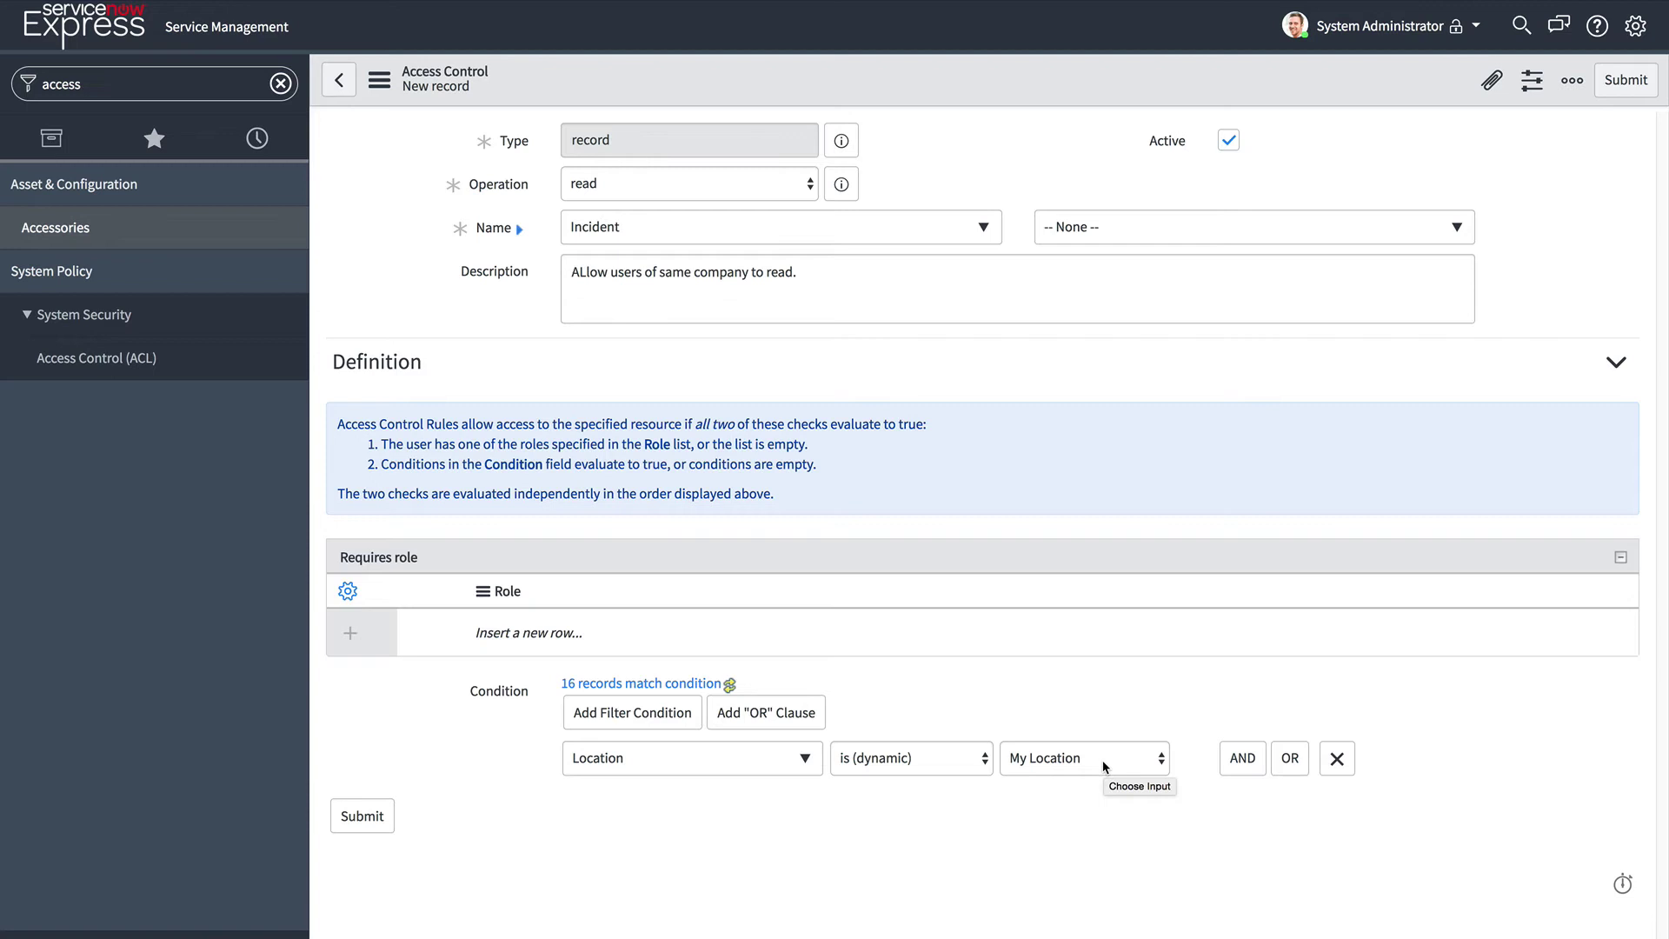
Change the condition to Company is (dynamic) My Company.
click(611, 767)
text(co)
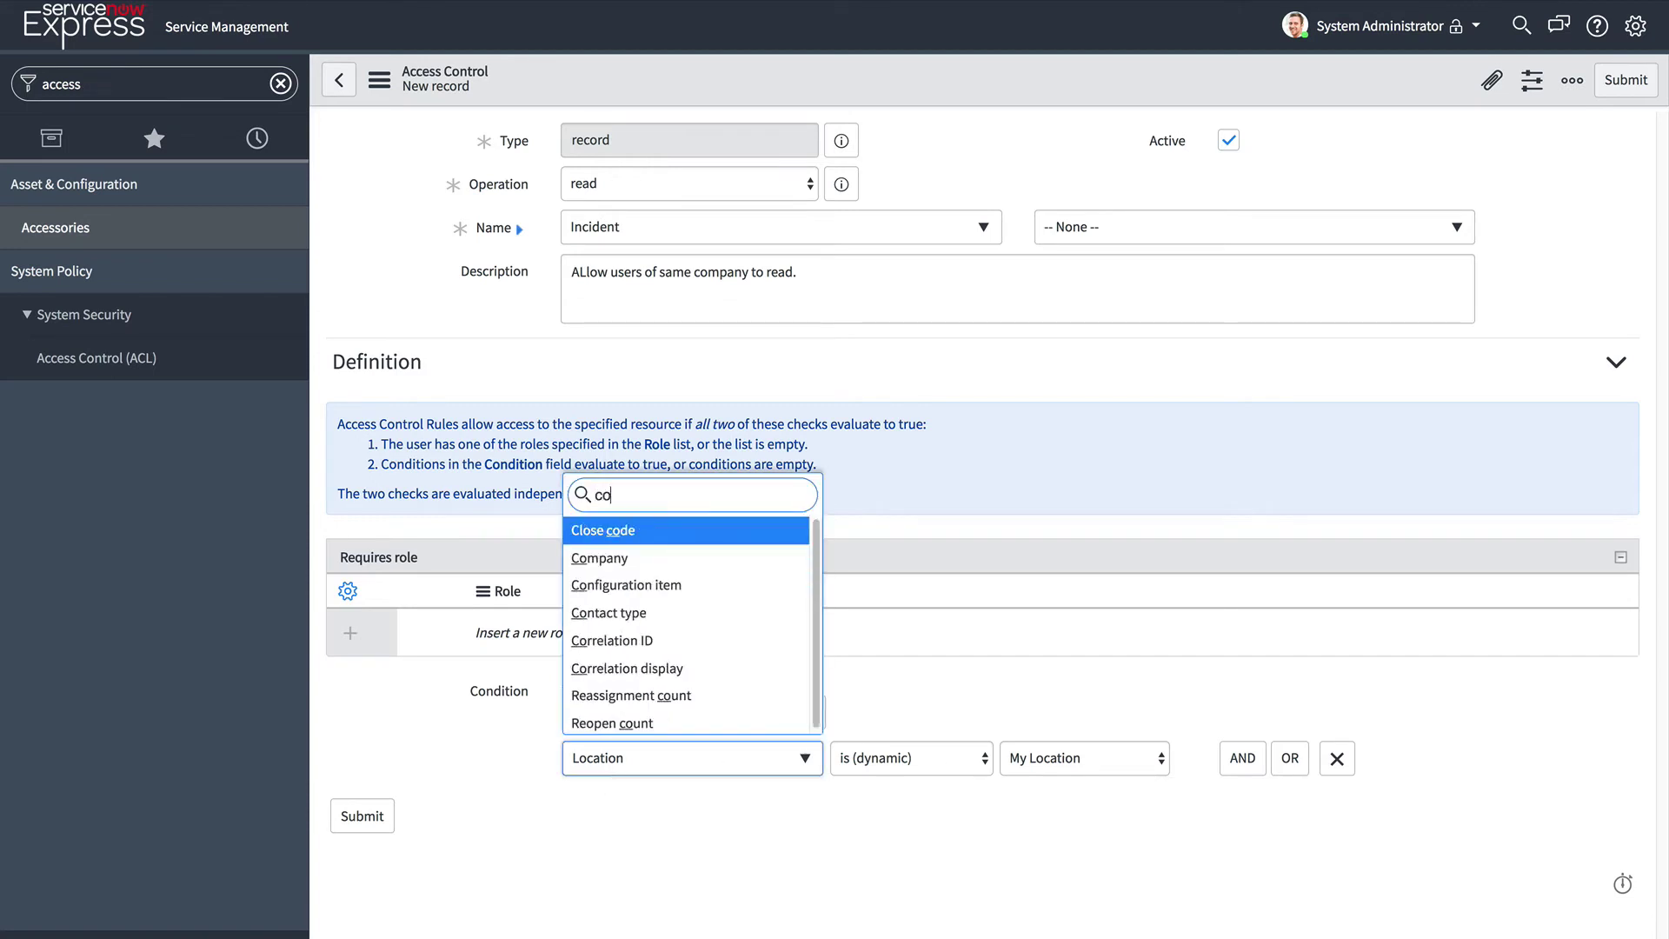
text(mp)
click(703, 721)
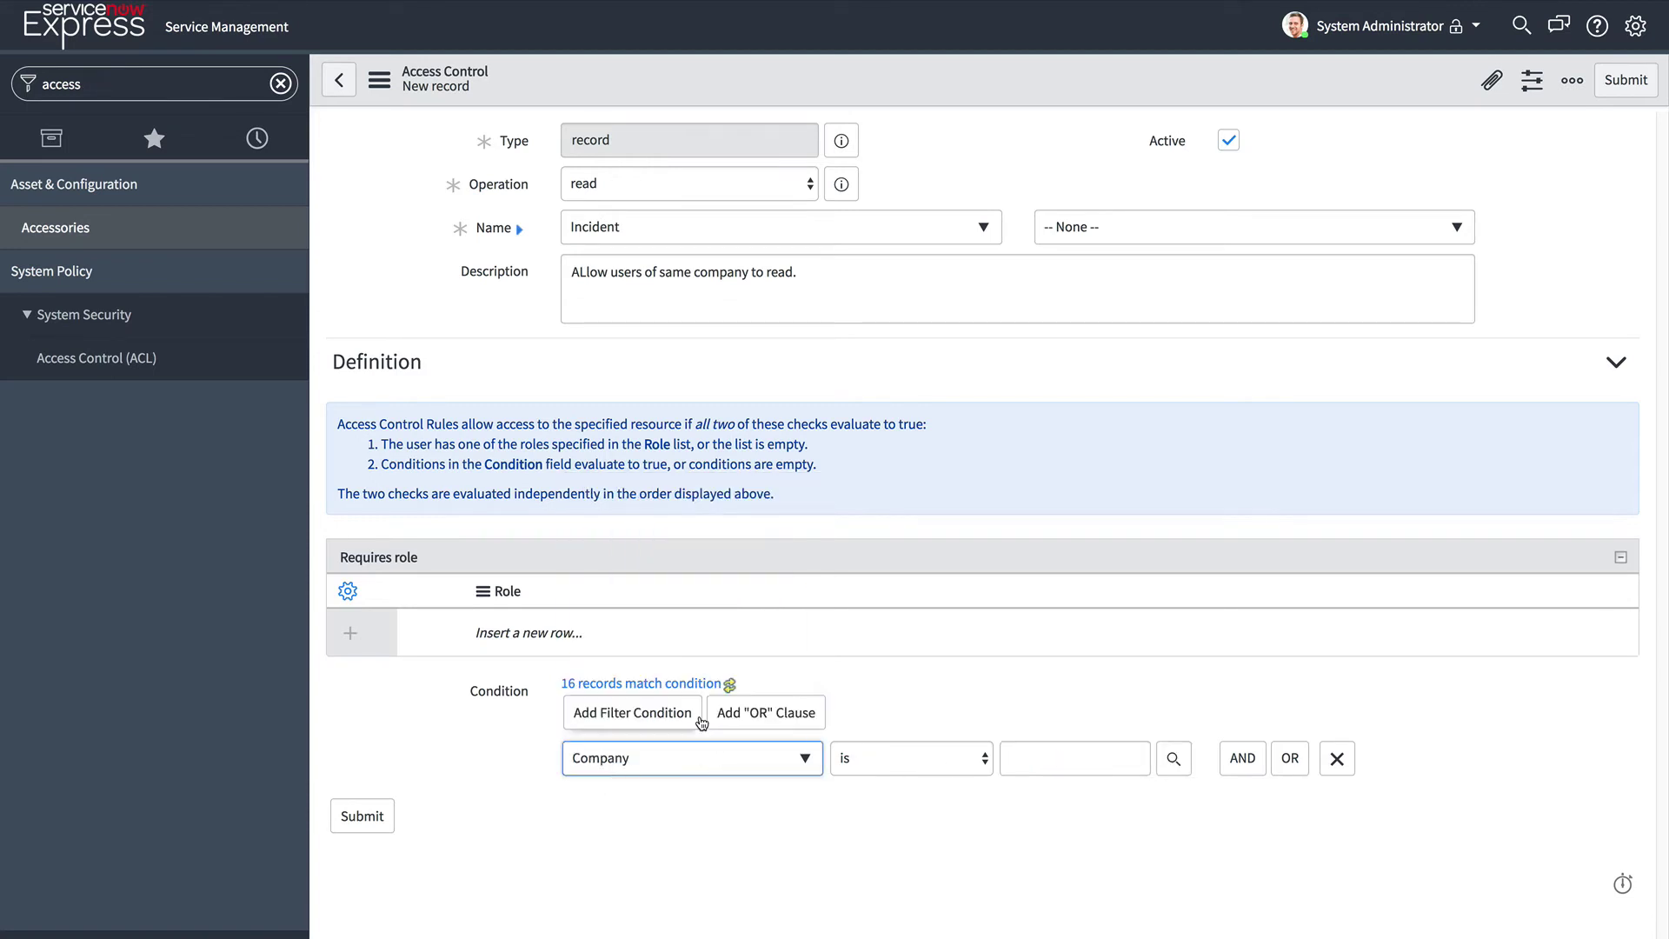
click(924, 757)
click(1086, 863)
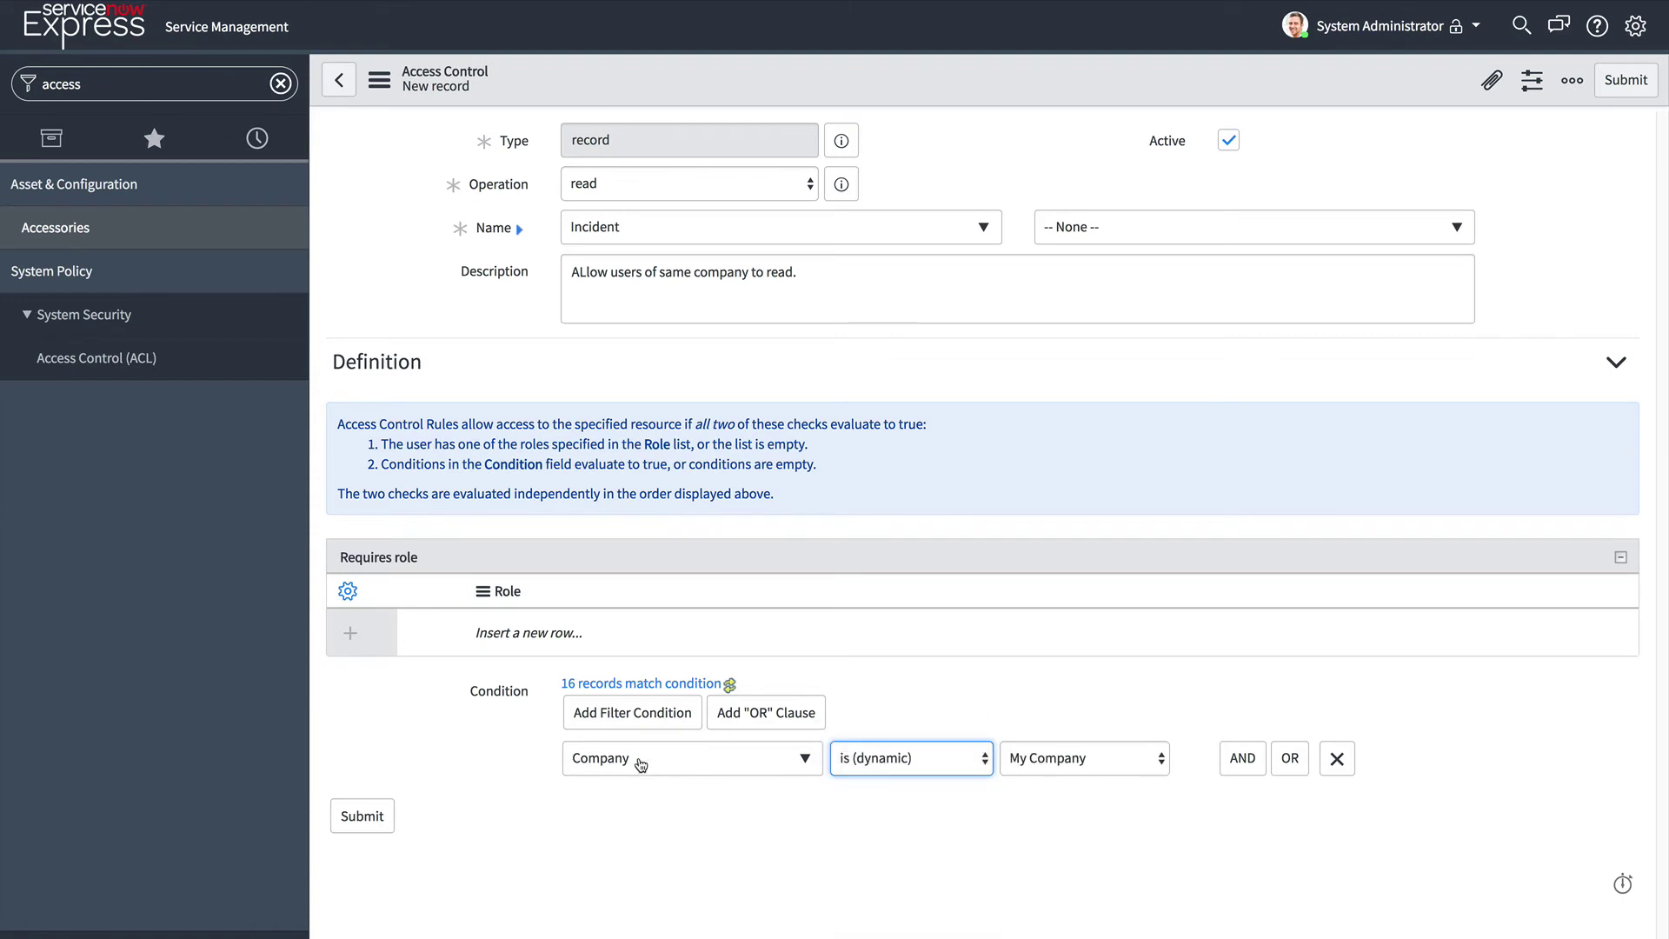
Add itil as a required role on the read rule.
click(527, 628)
text(itil)
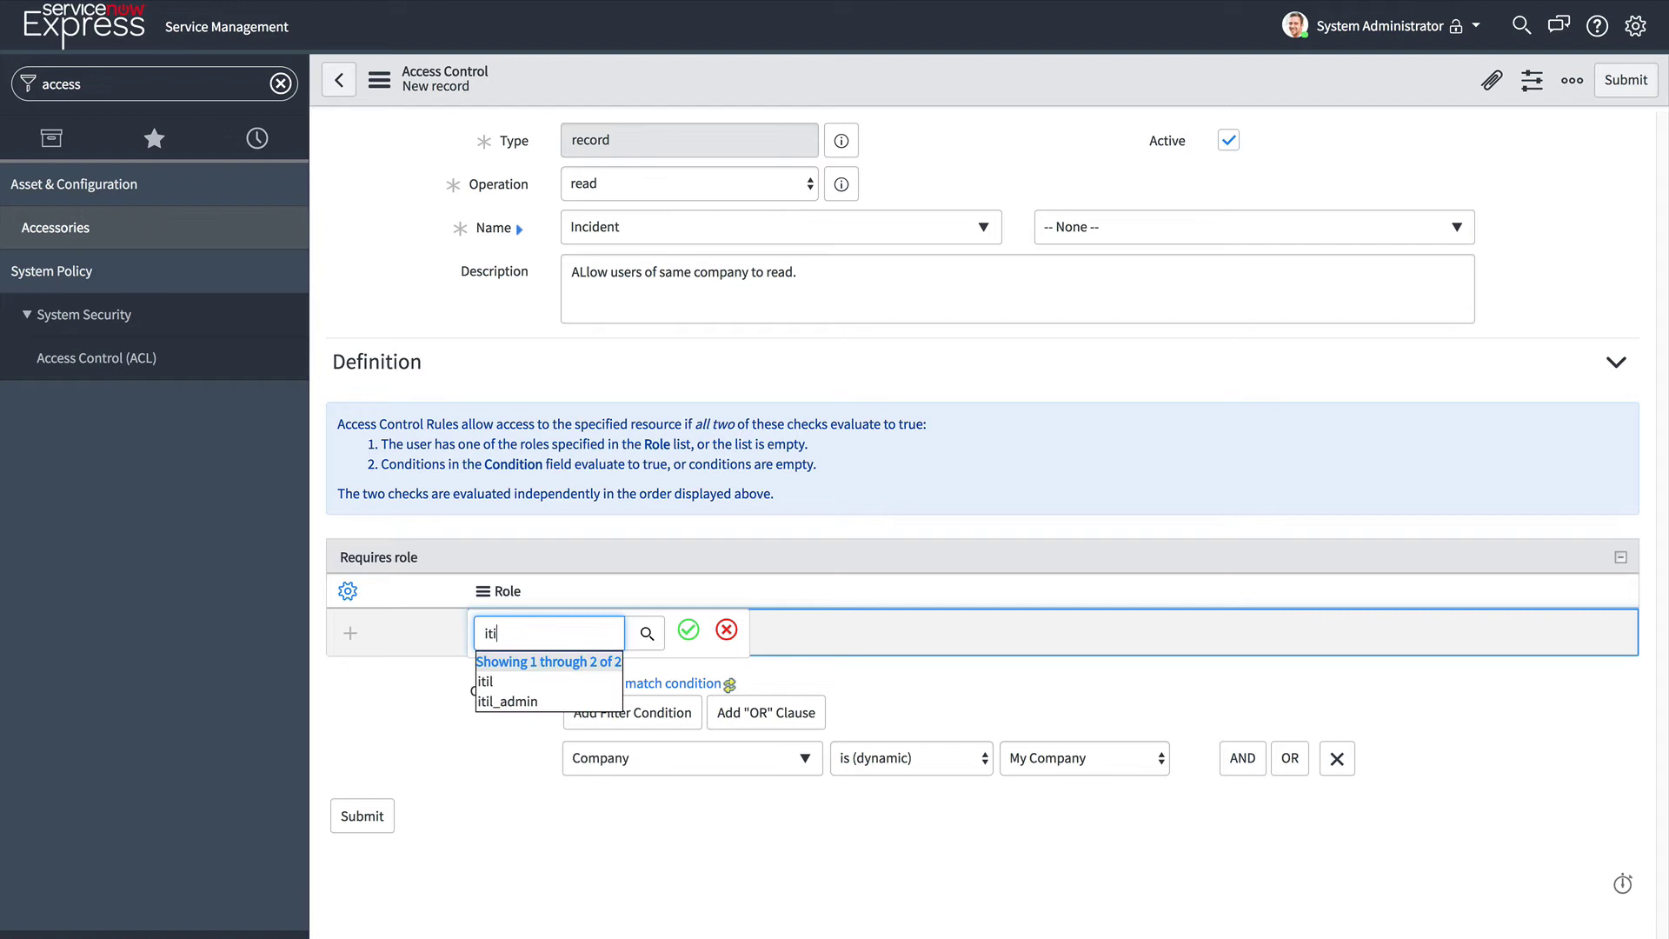
click(687, 633)
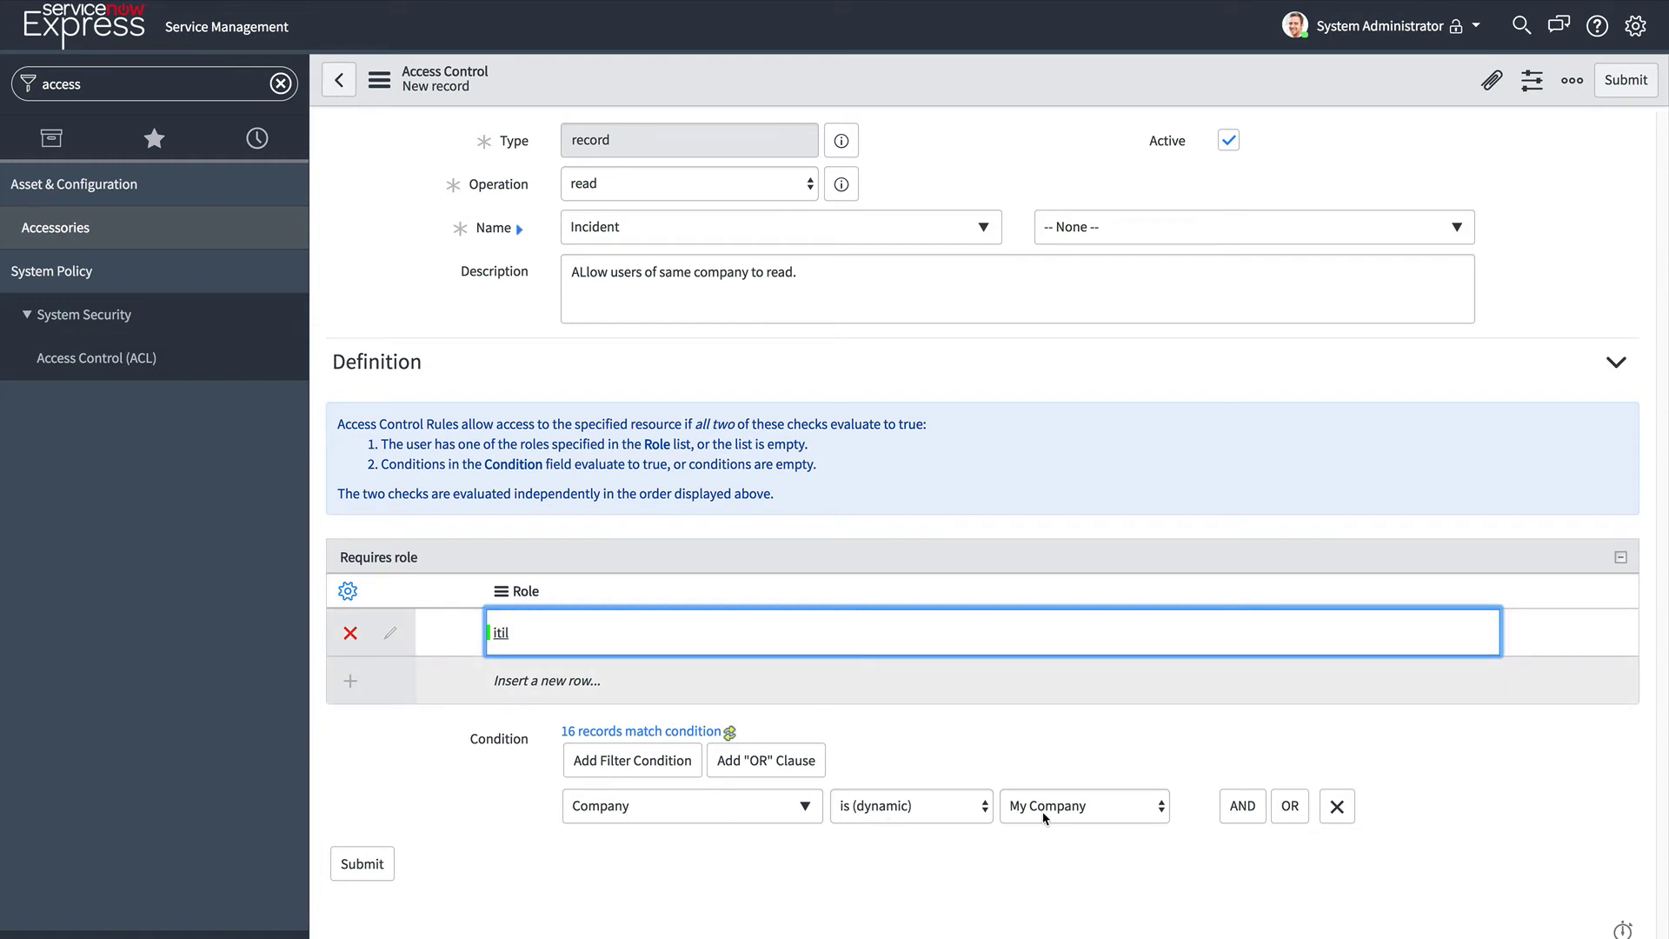
Remove the itil role row from the incident read rule, submit it, and confirm the security rule check.
click(352, 636)
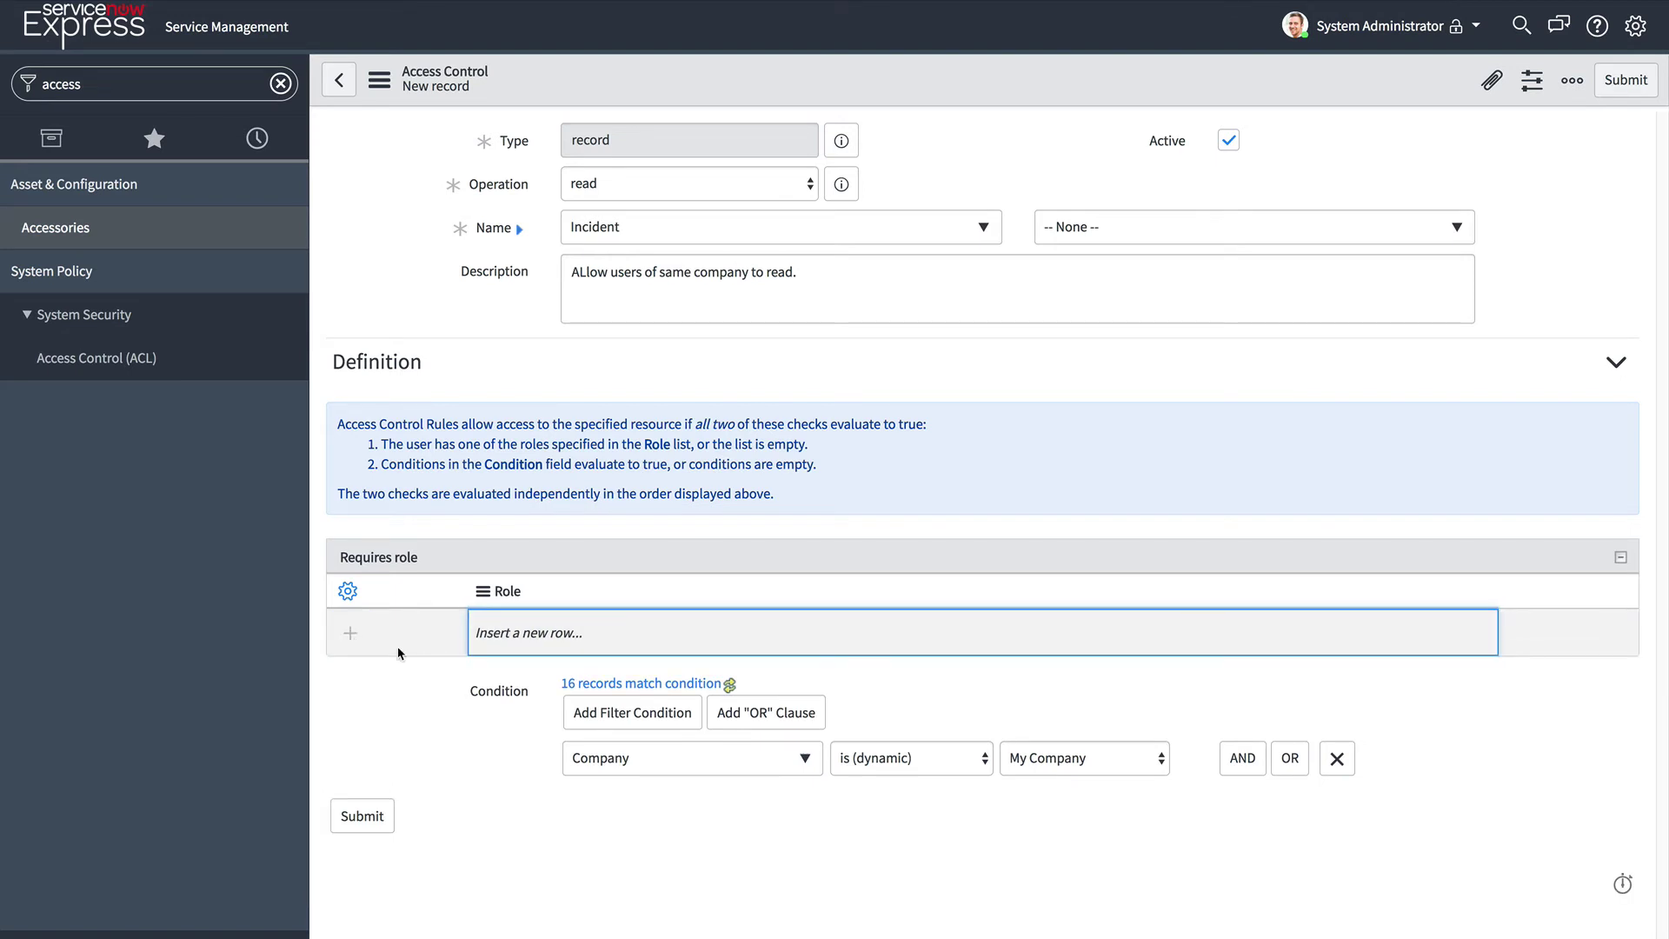
click(362, 815)
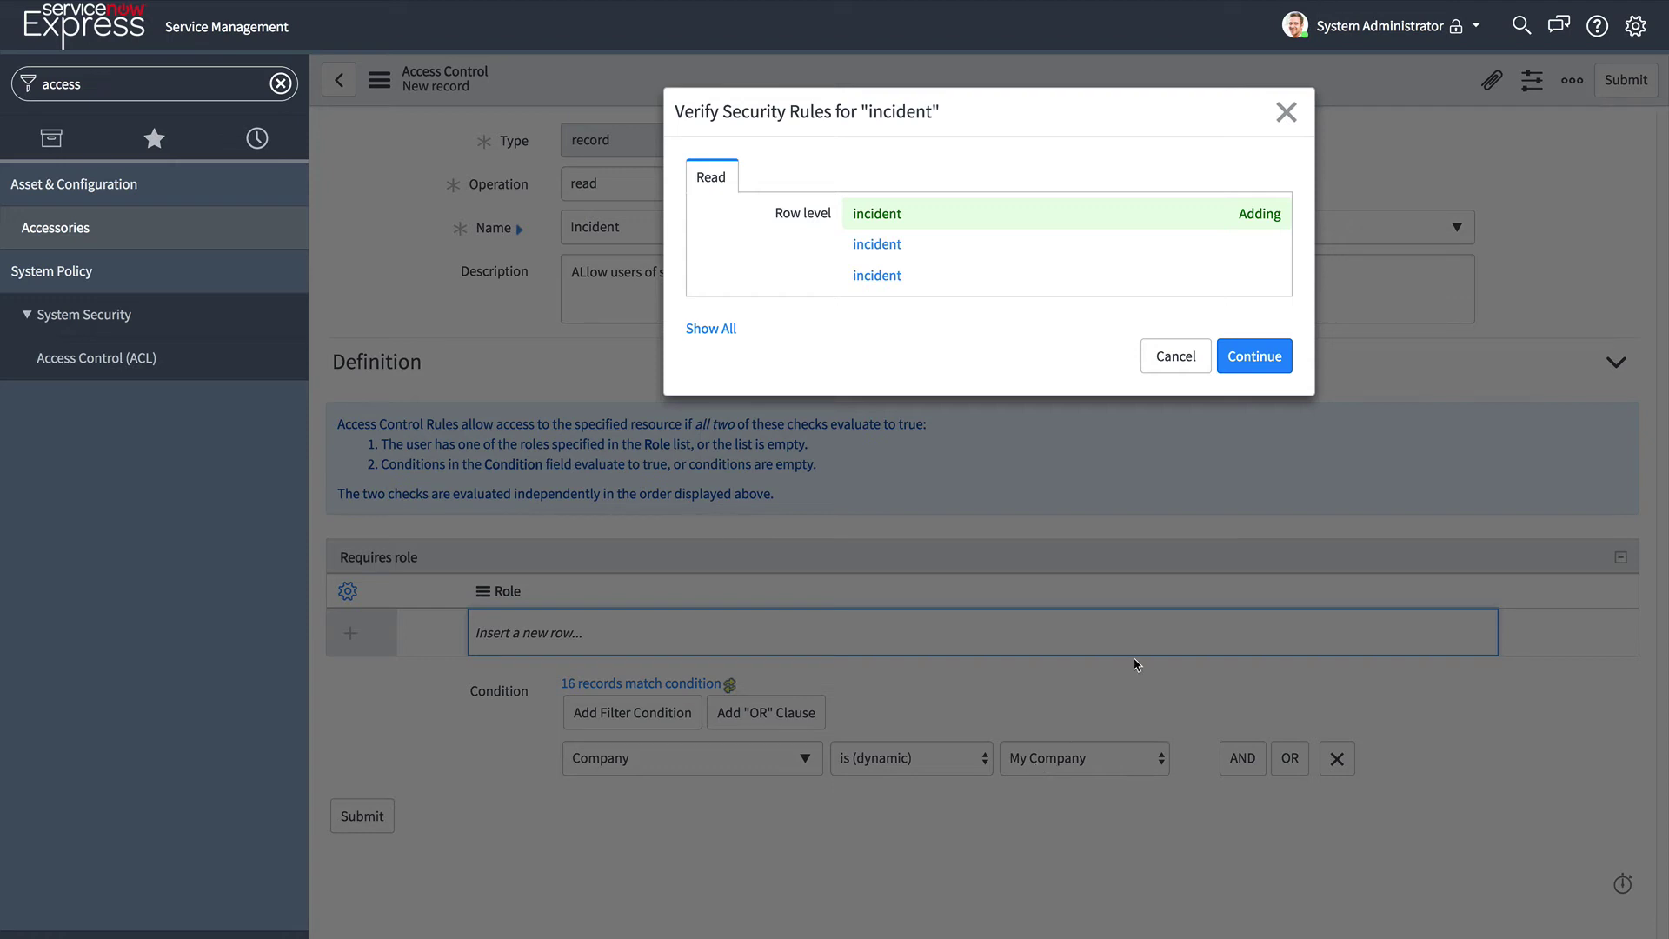
click(1273, 357)
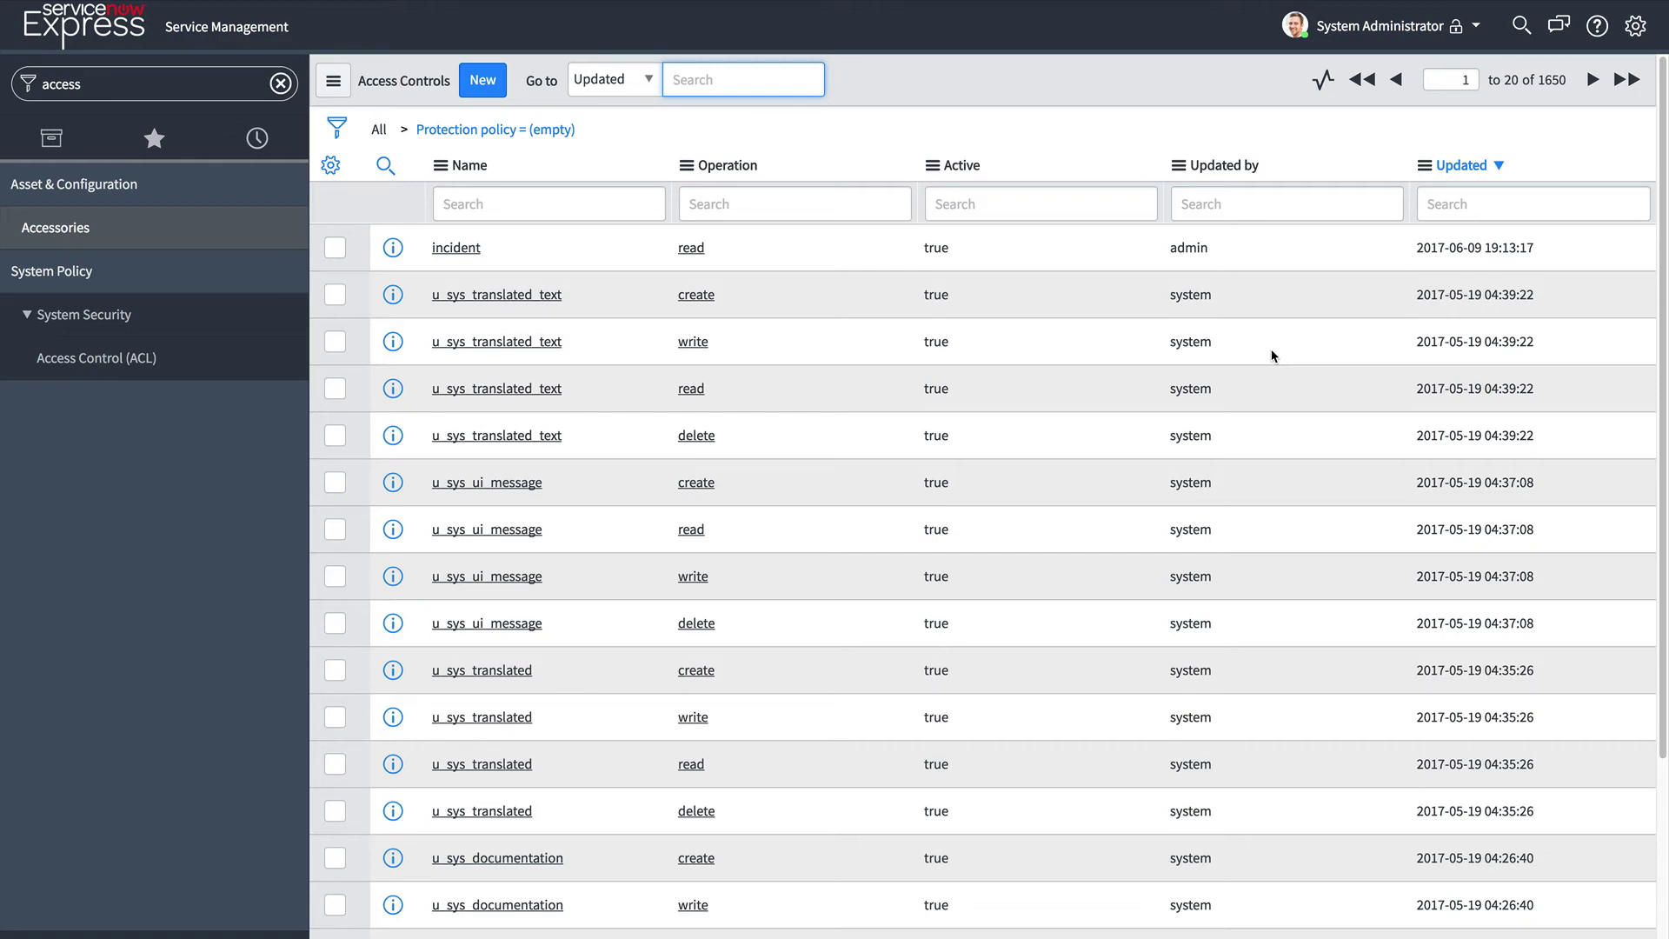
Filter the navigator for 'inc' and open the Incident > Open list.
triple_click(148, 83)
text(inc)
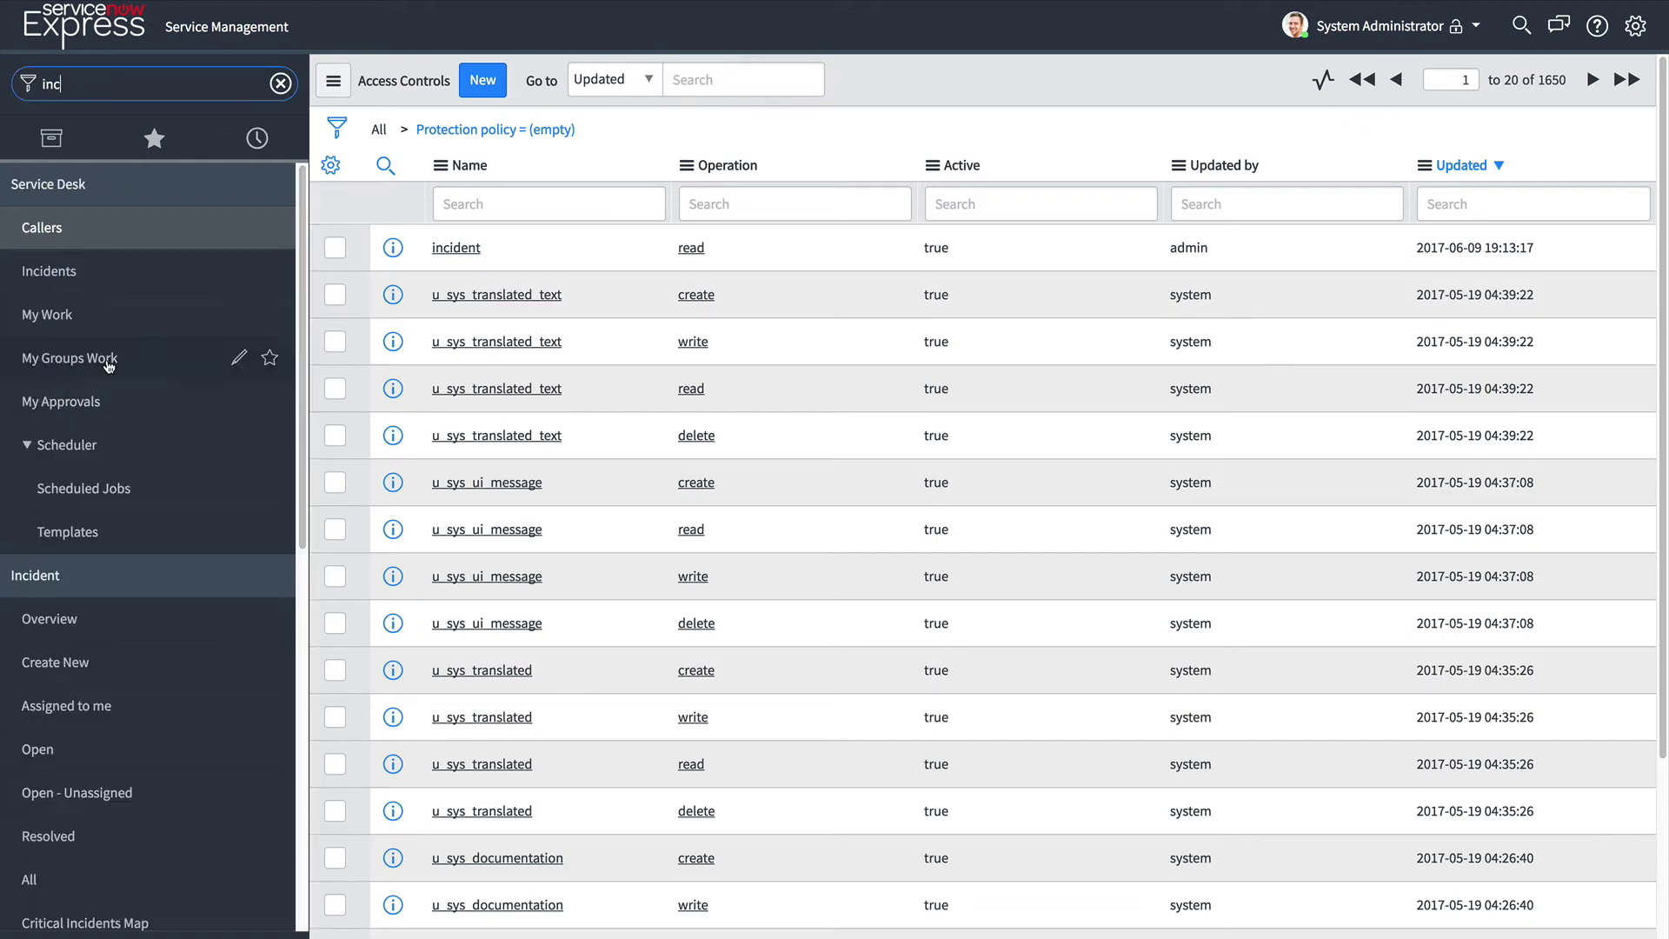
click(82, 753)
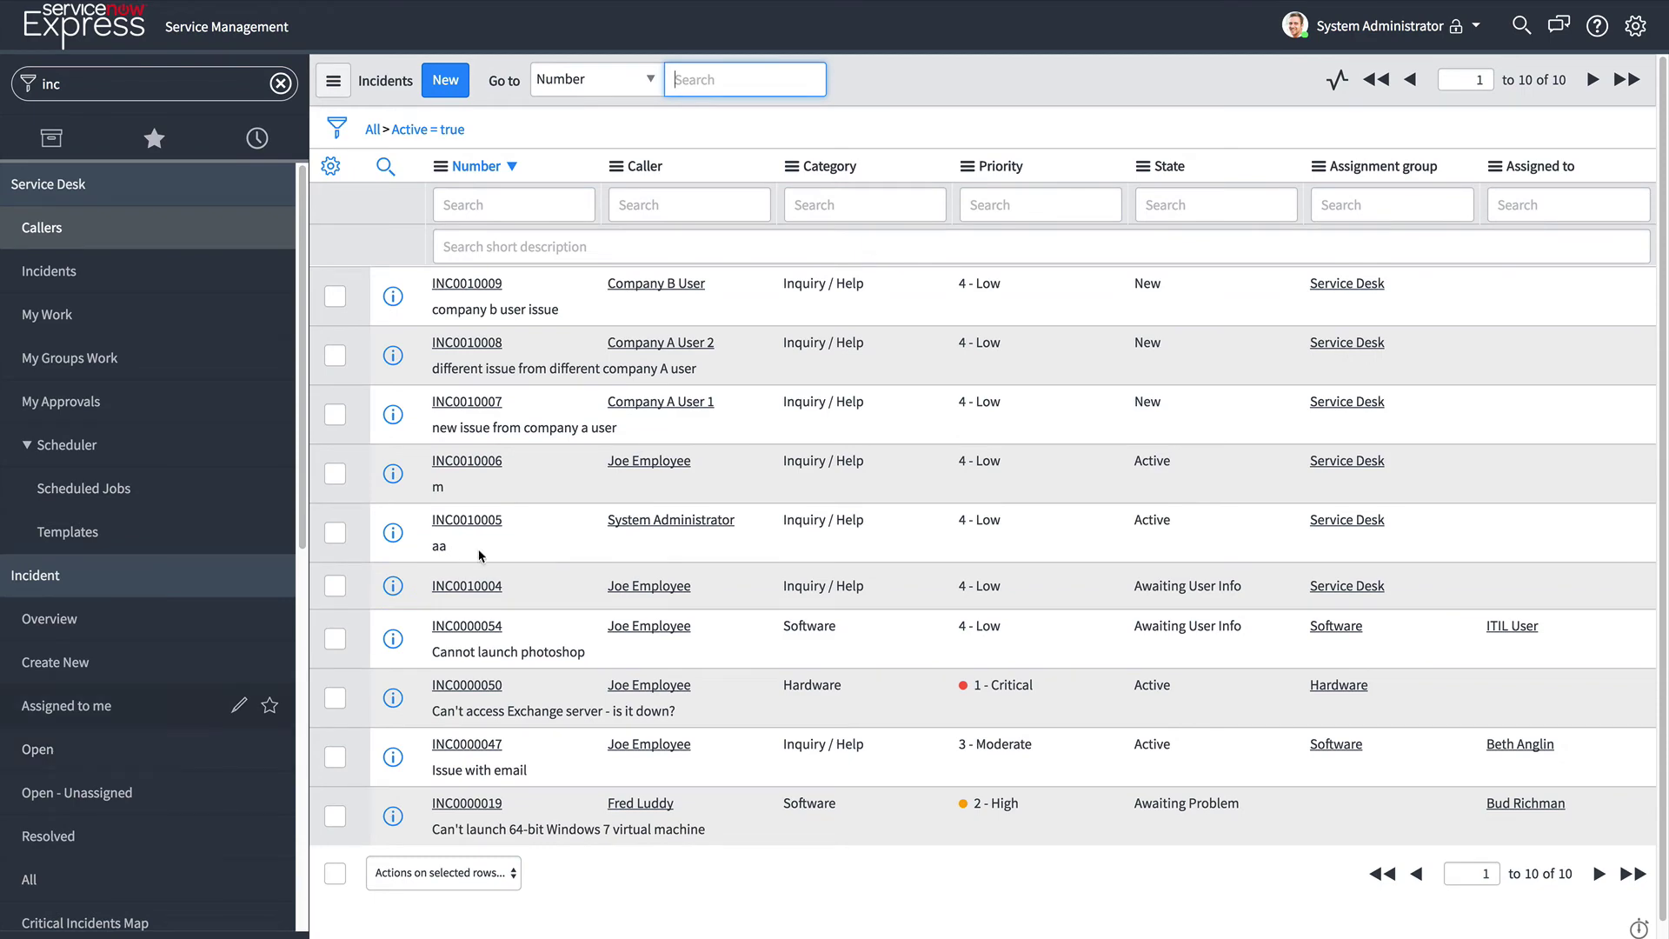
Add the Company column to the open incidents list layout.
click(333, 166)
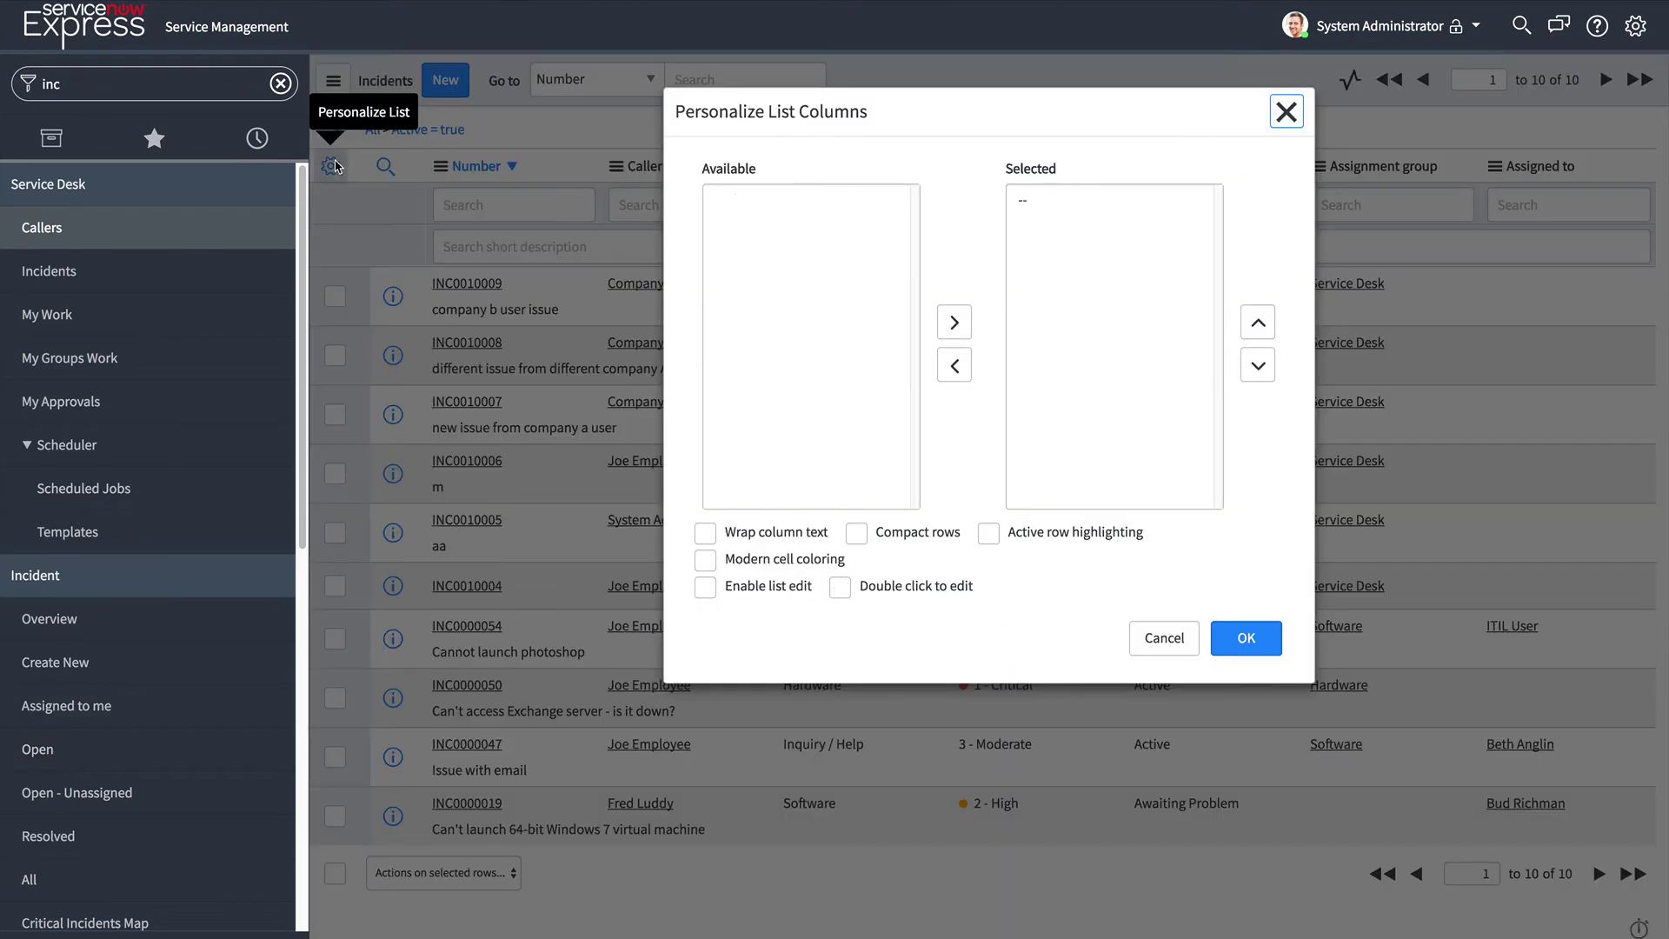
scroll(764, 415, down, 1)
scroll(765, 416, down, 2)
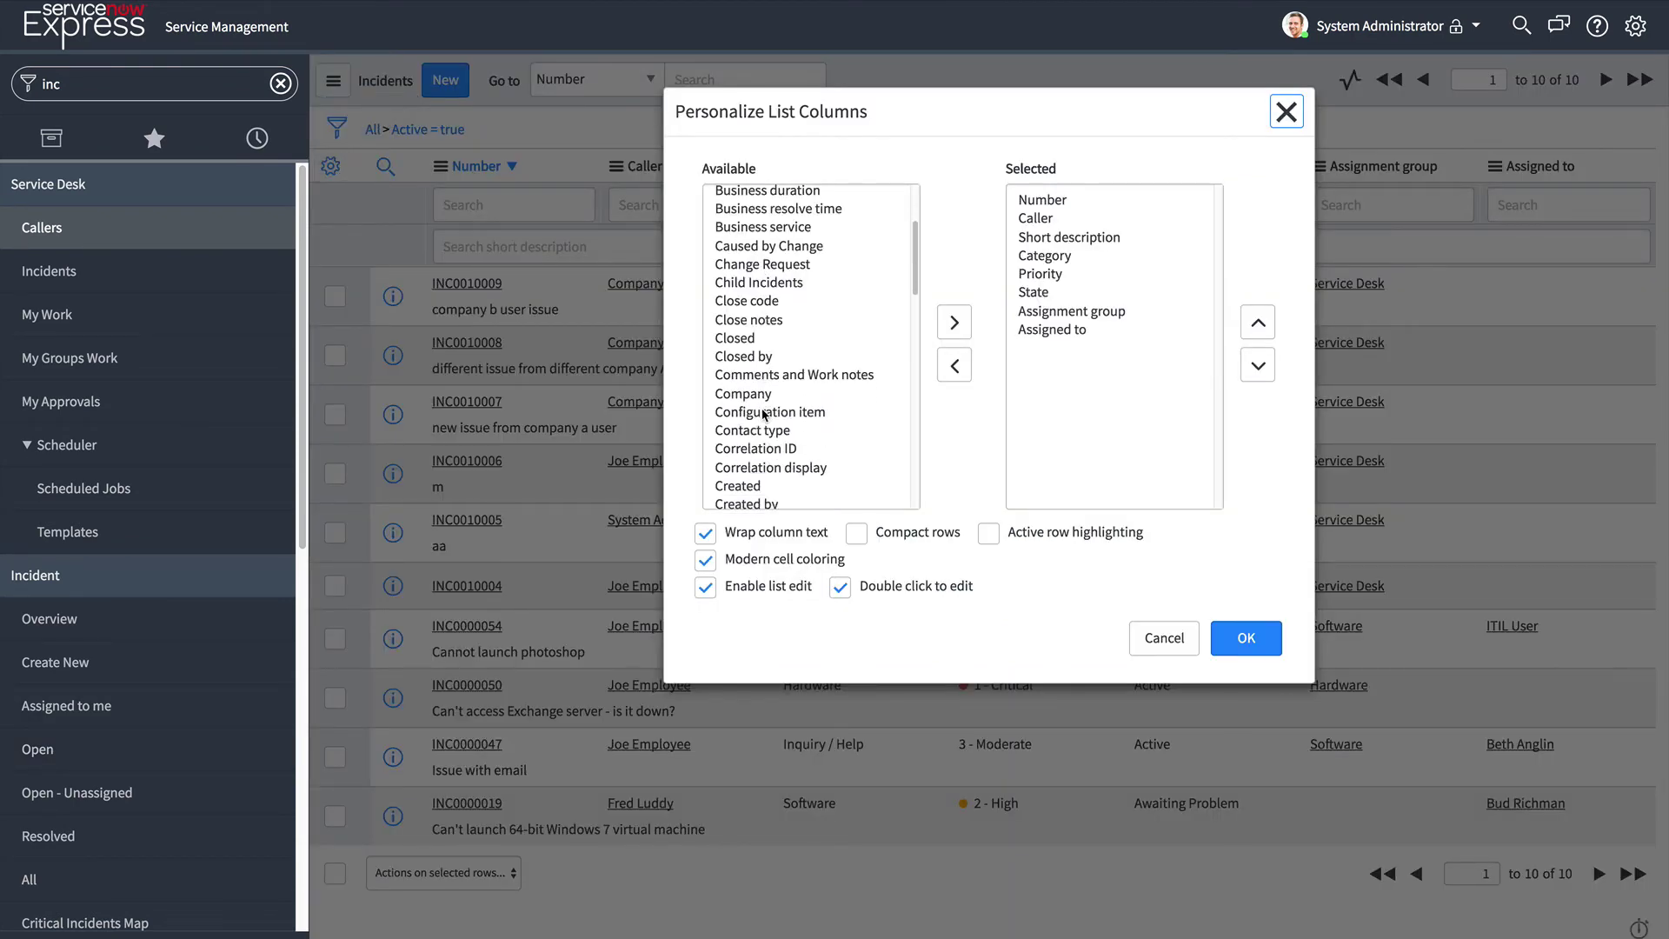
double_click(770, 395)
click(1247, 640)
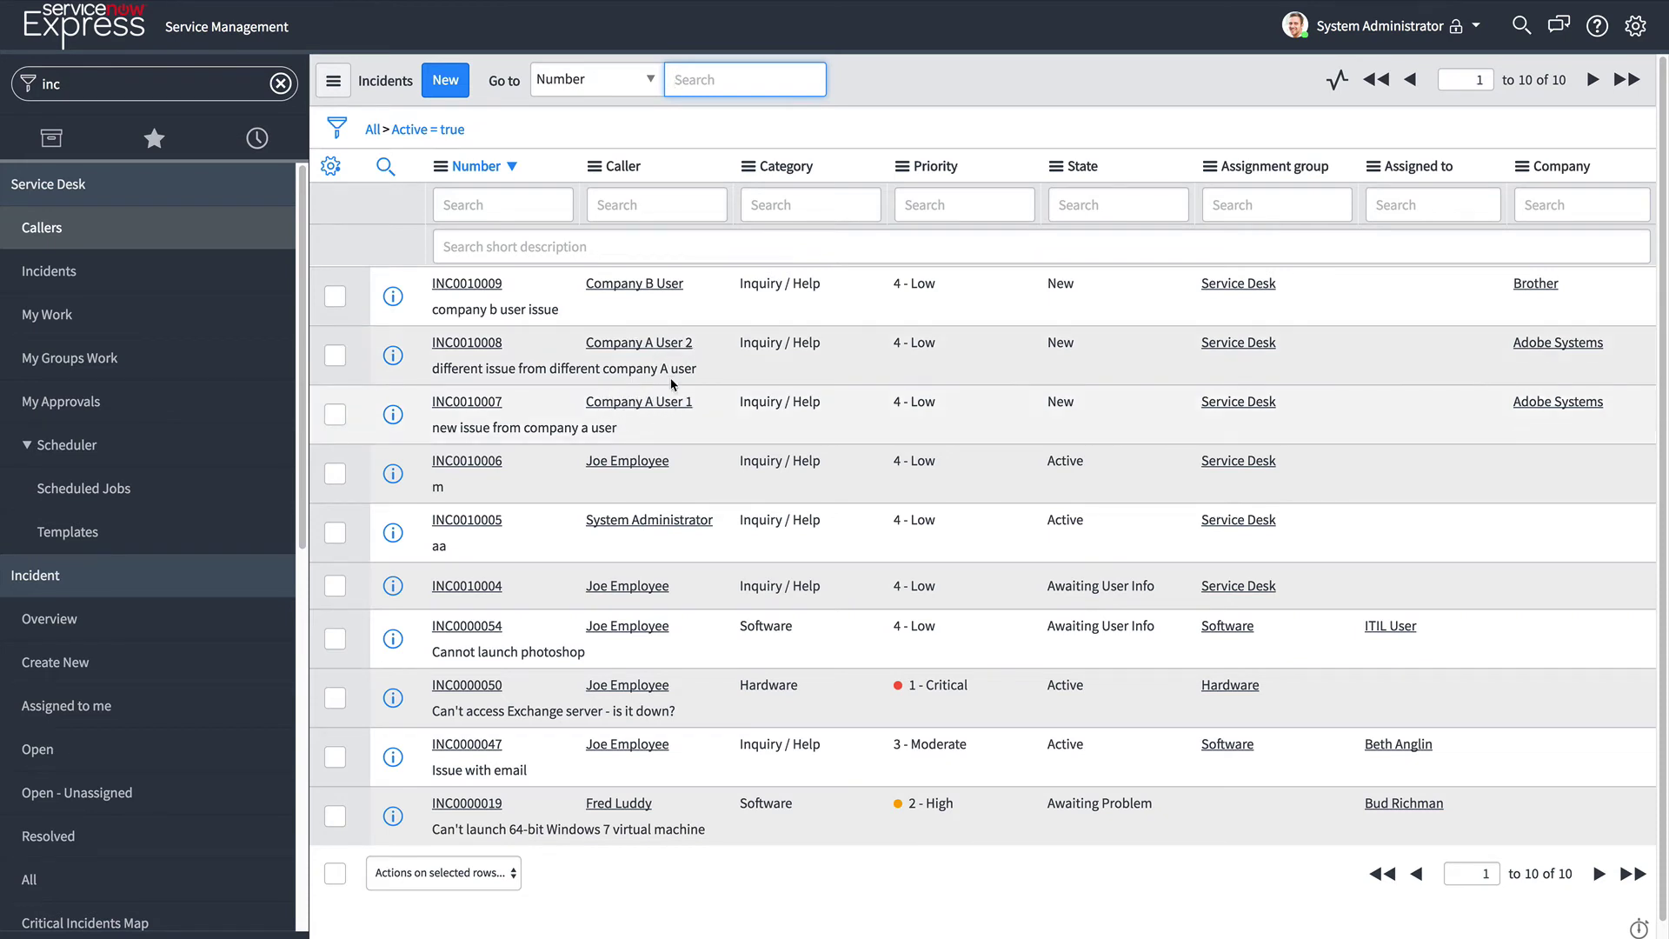
Impersonate the second Company A test user.
click(1433, 35)
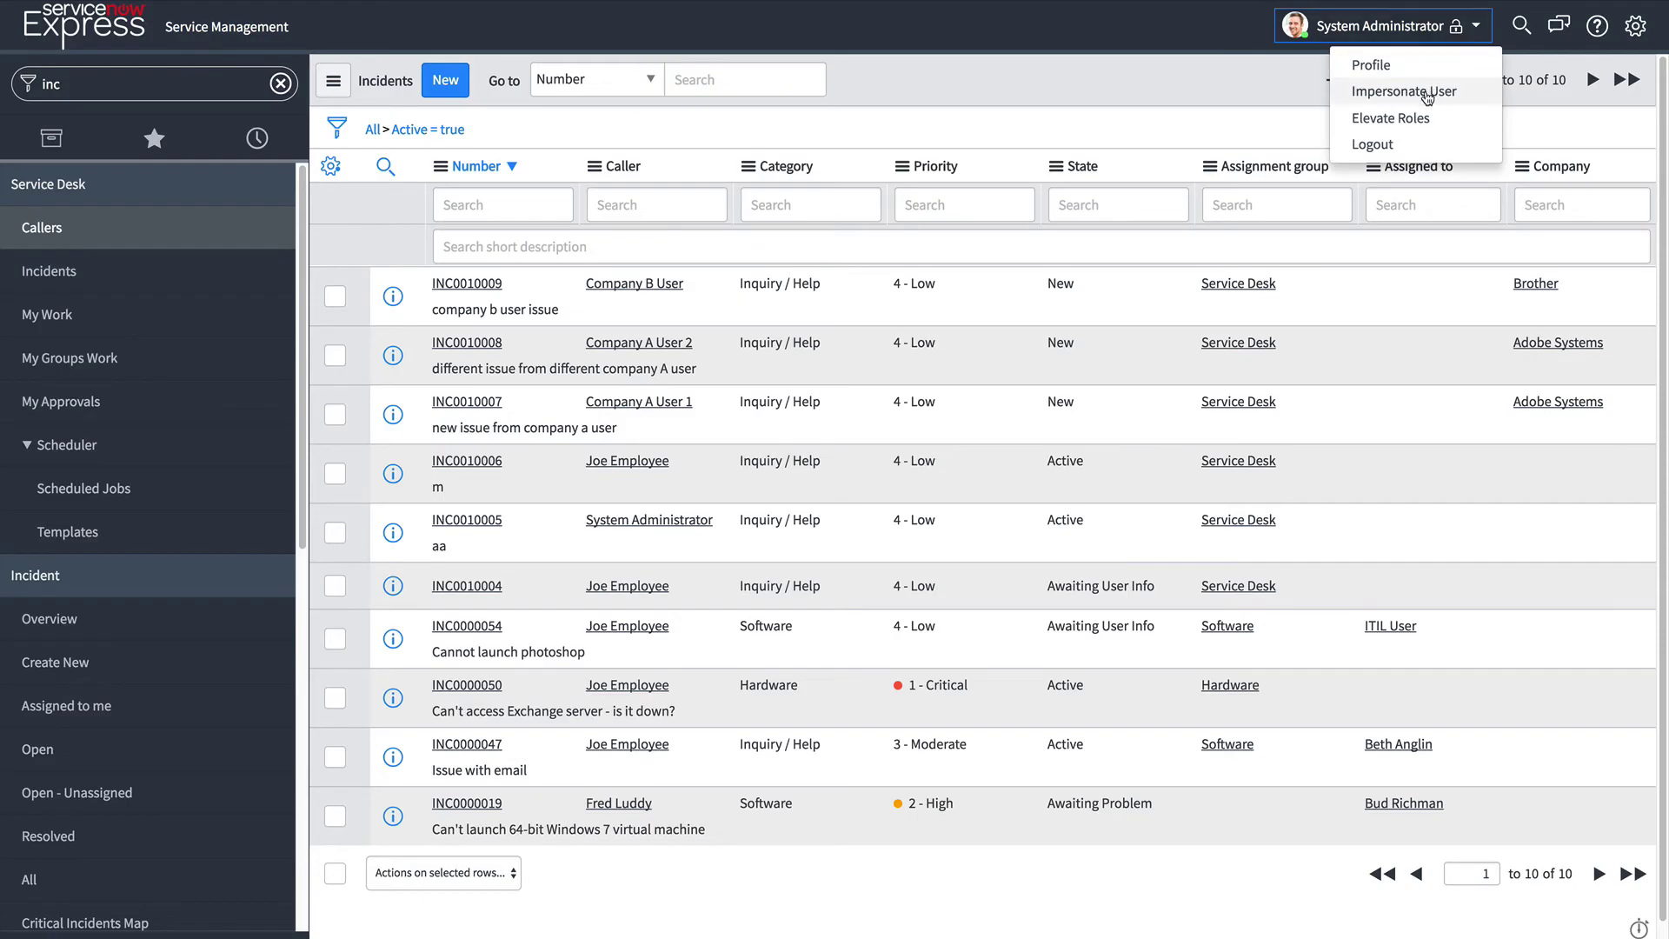
click(1427, 92)
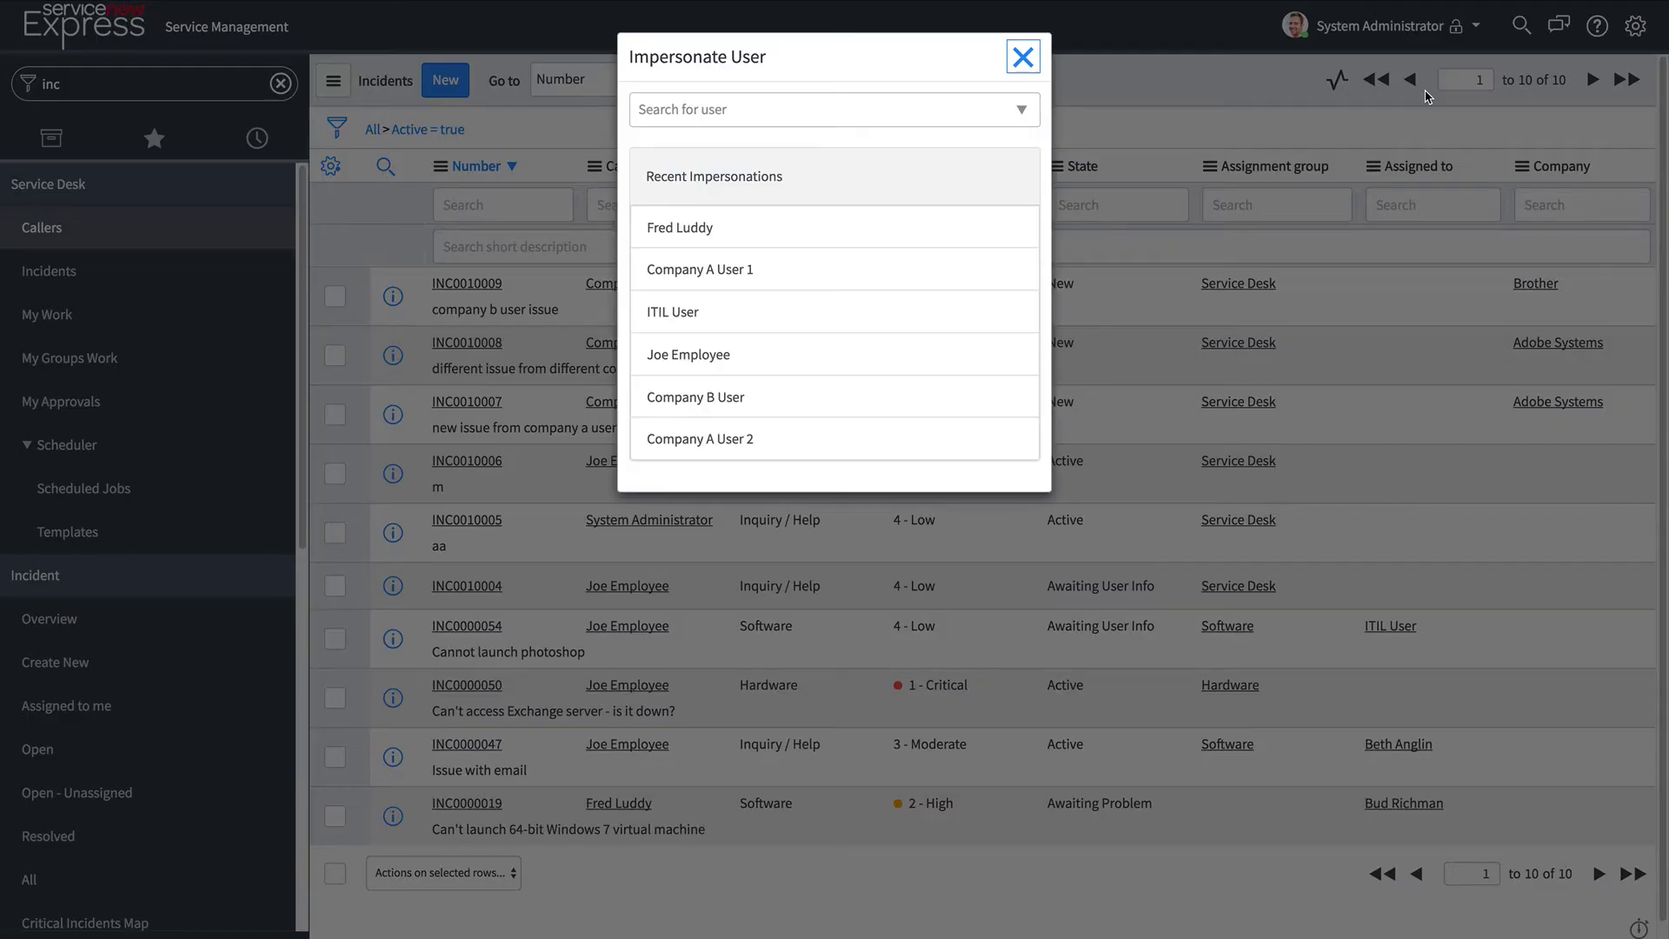
click(728, 435)
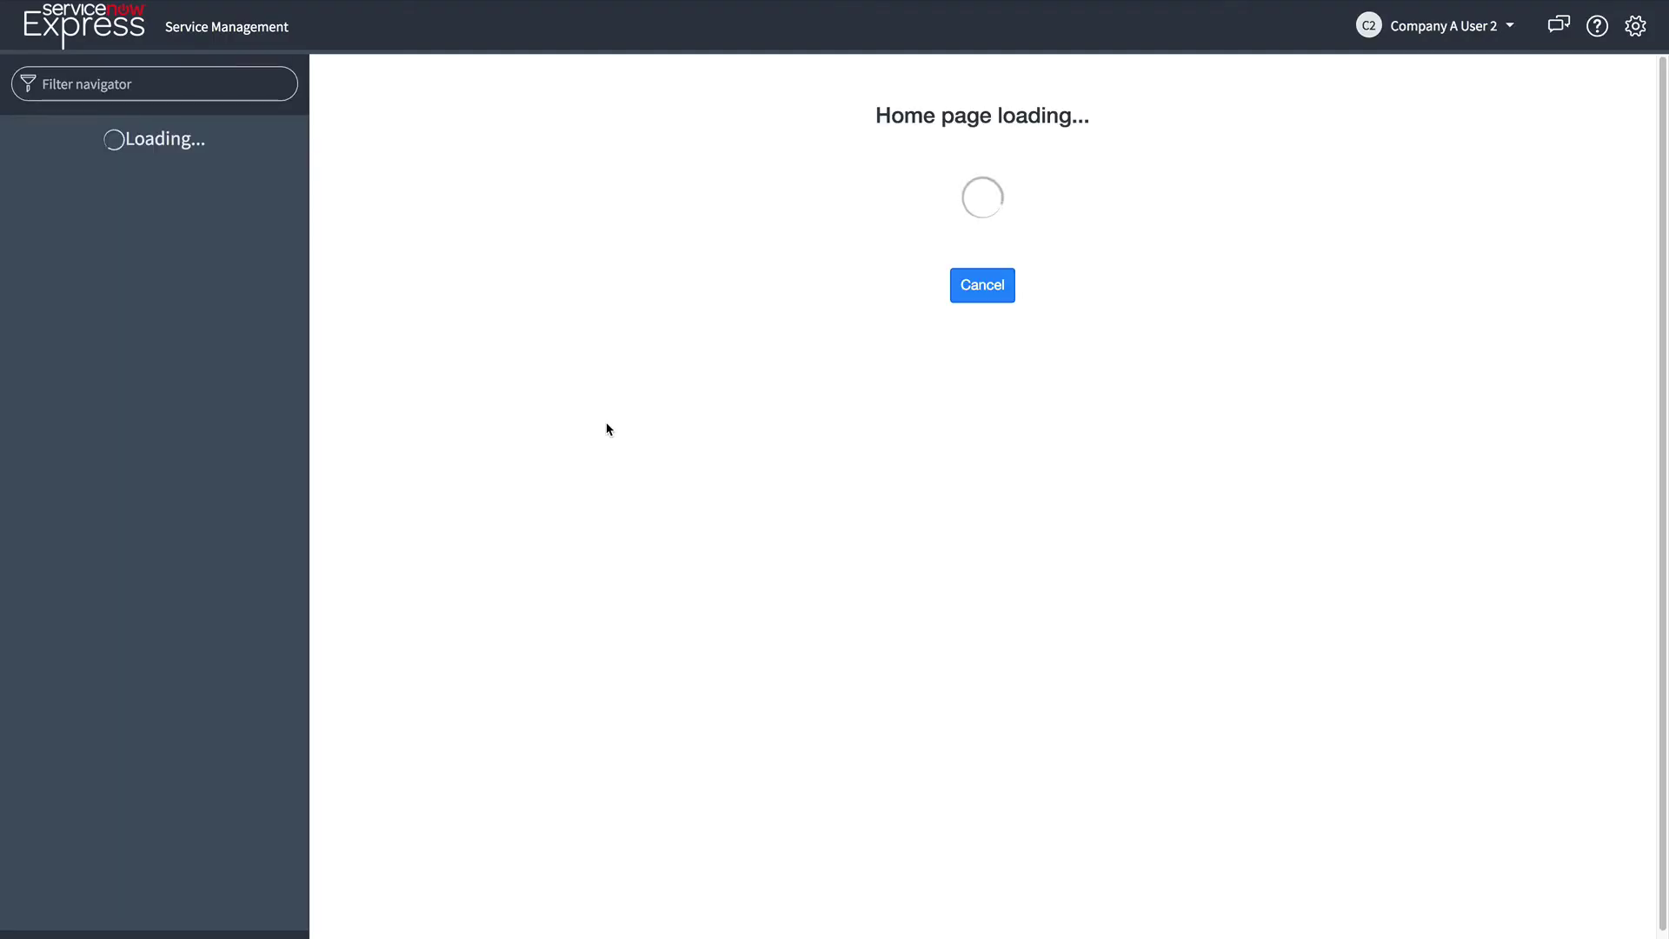
Open incident.list, view incident INC0010007, then return to the incidents list.
click(210, 90)
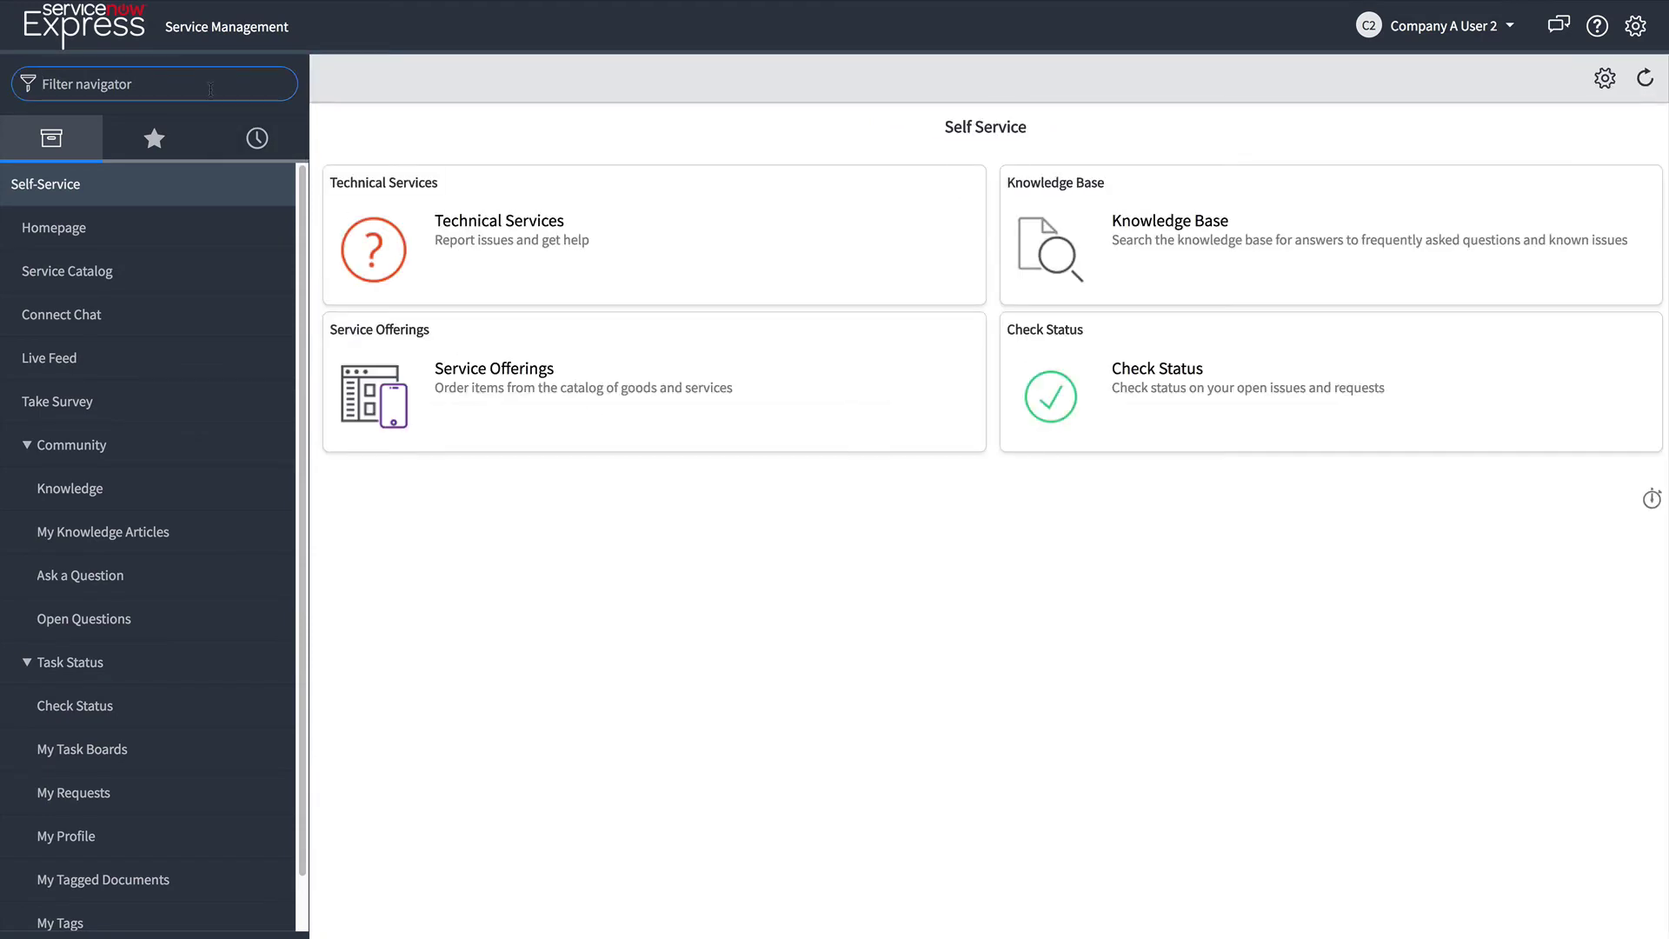
text(incident.list)
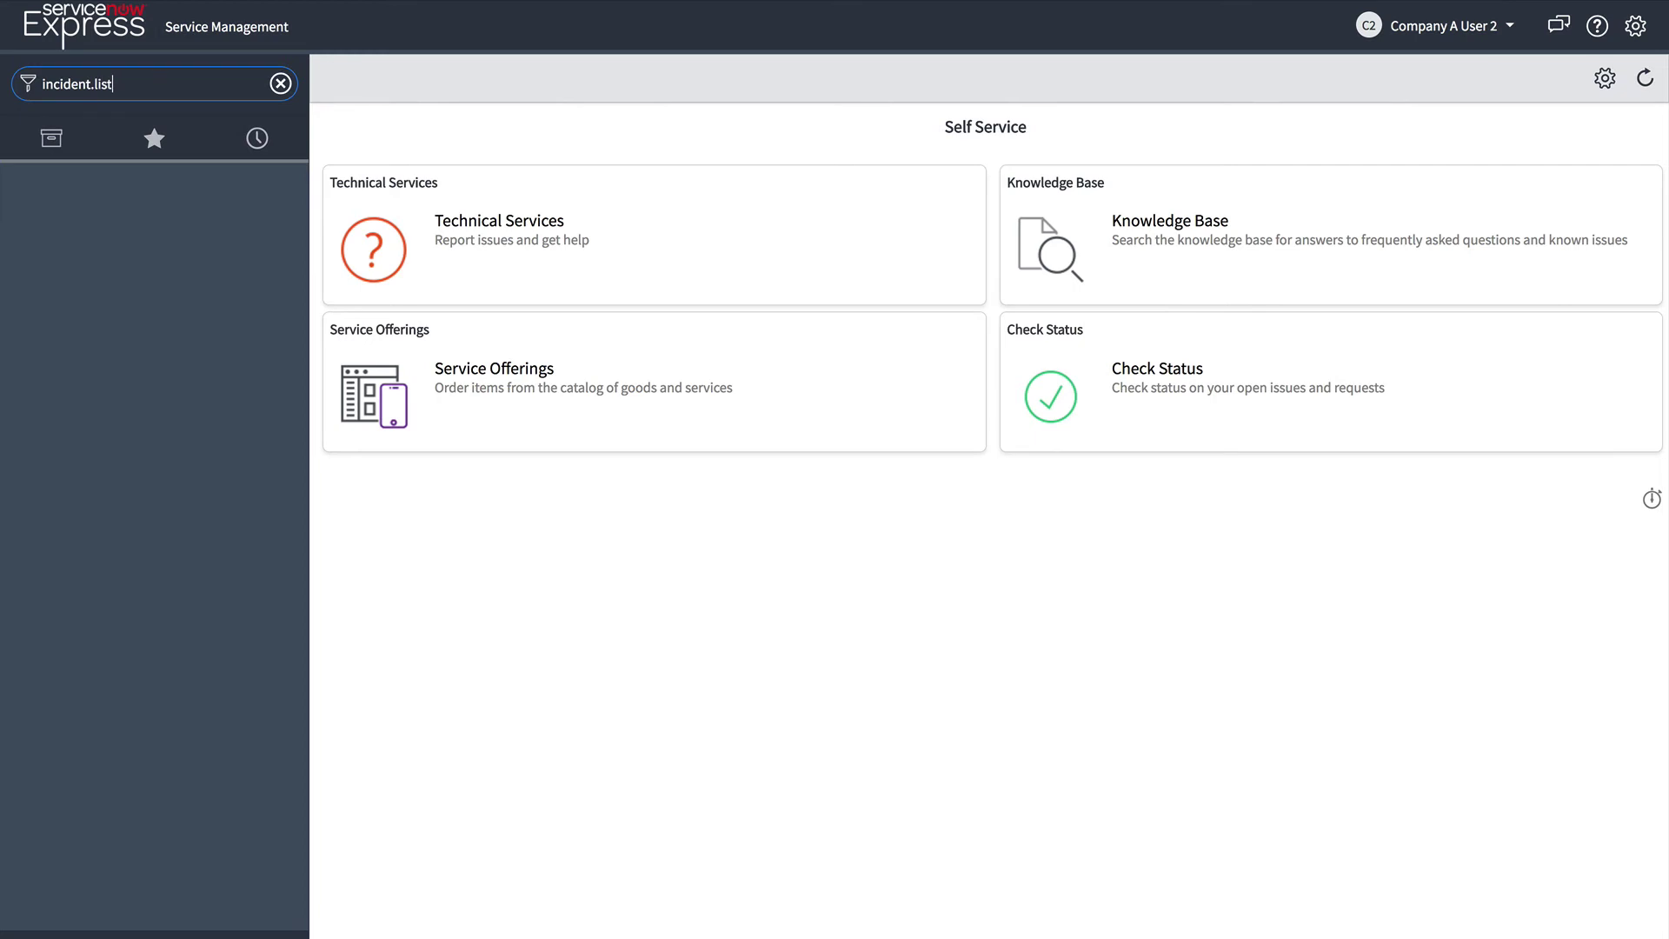
key(Return)
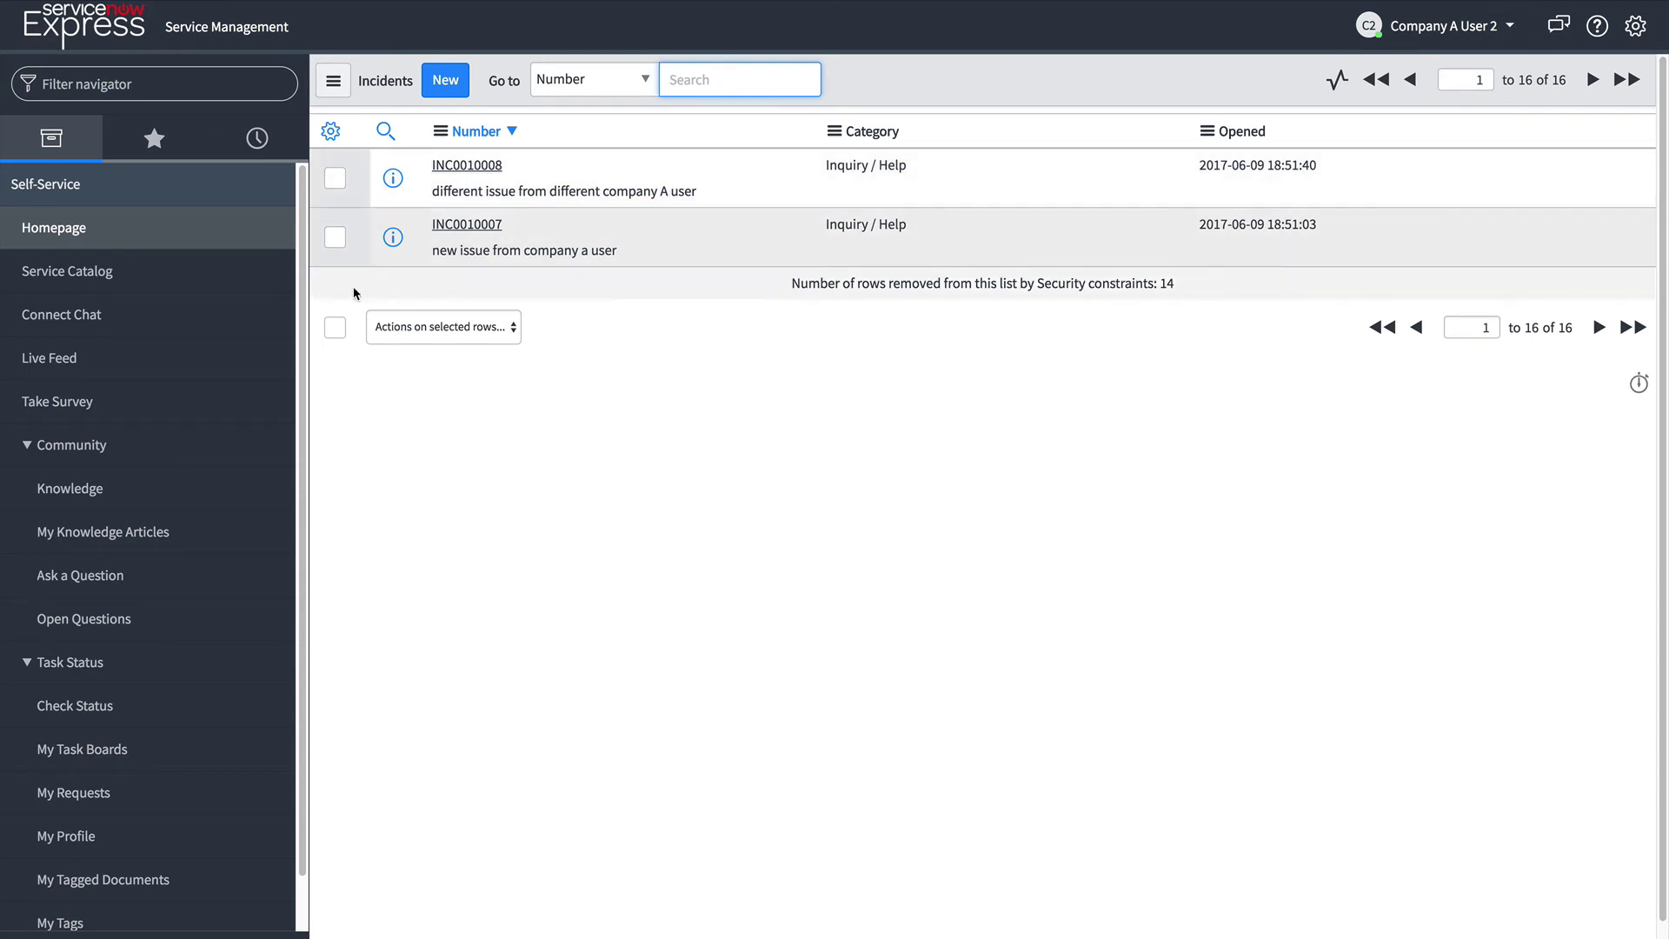
click(394, 243)
click(395, 246)
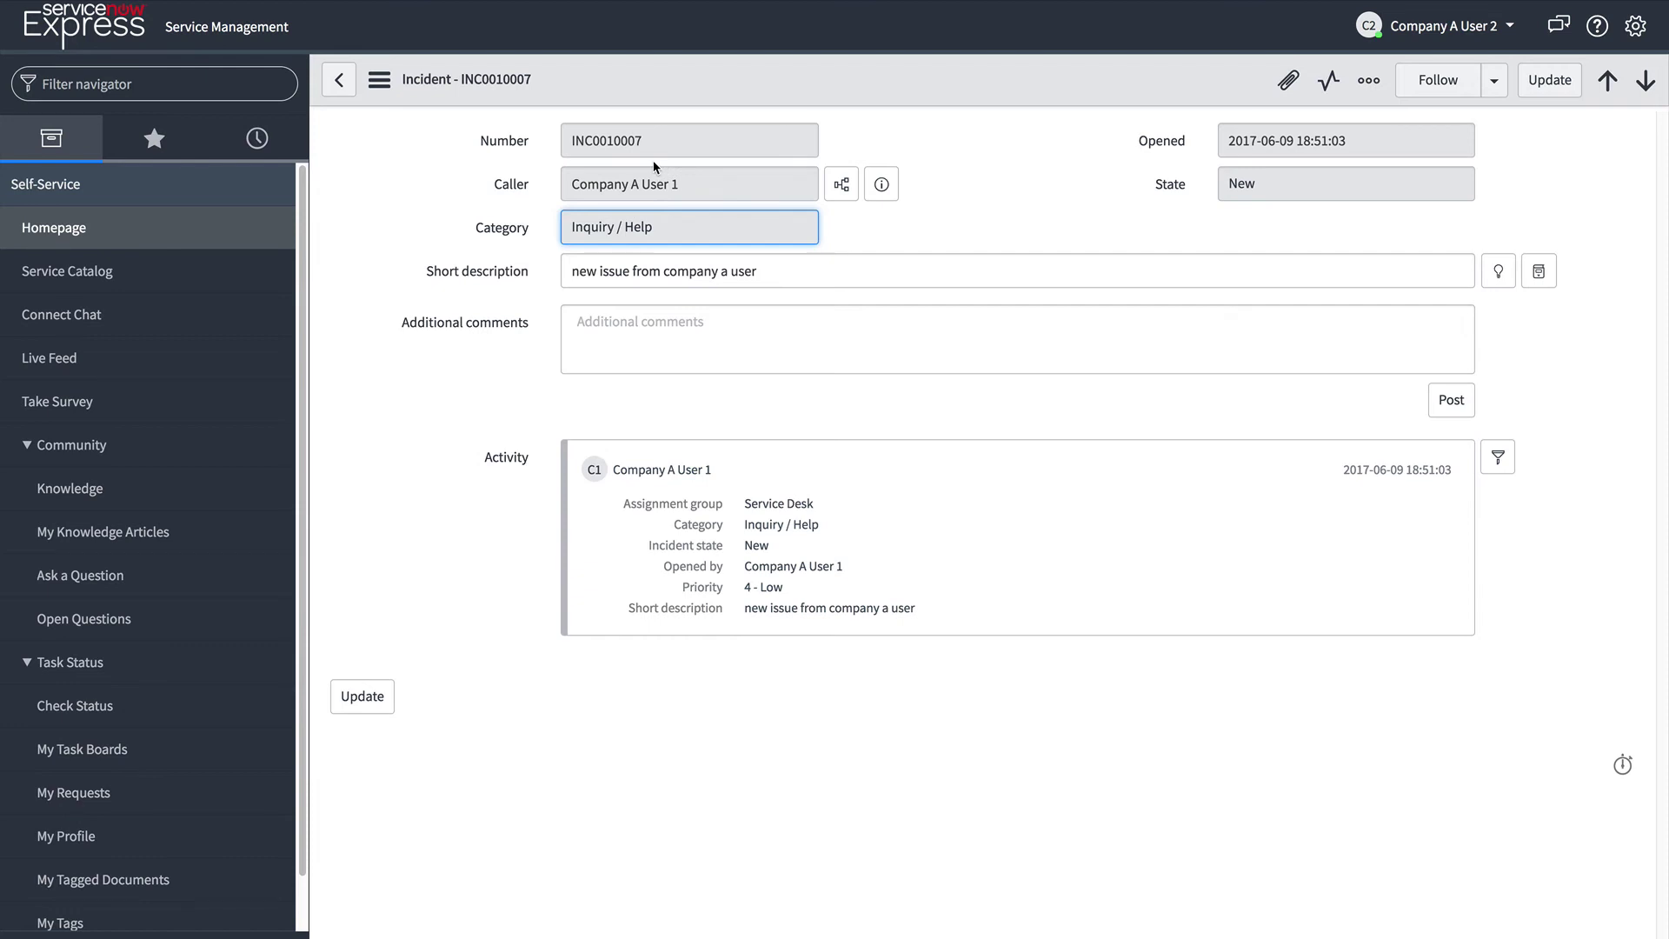
click(338, 80)
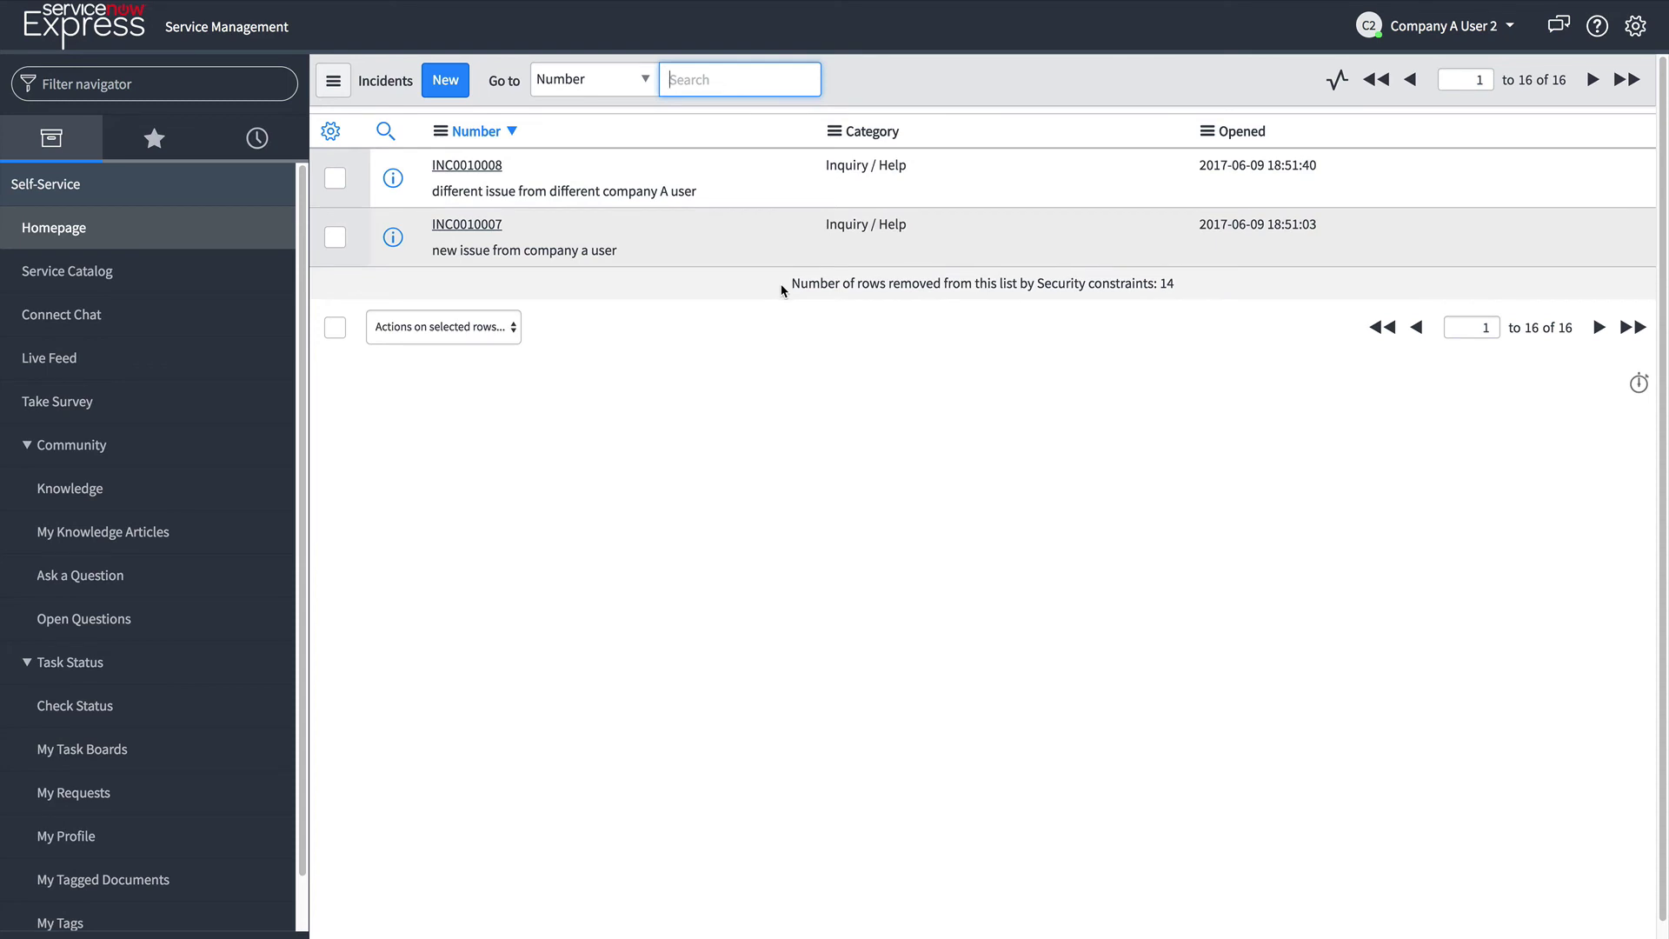
Highlight the message about rows removed by security constraints.
drag(782, 283, 981, 293)
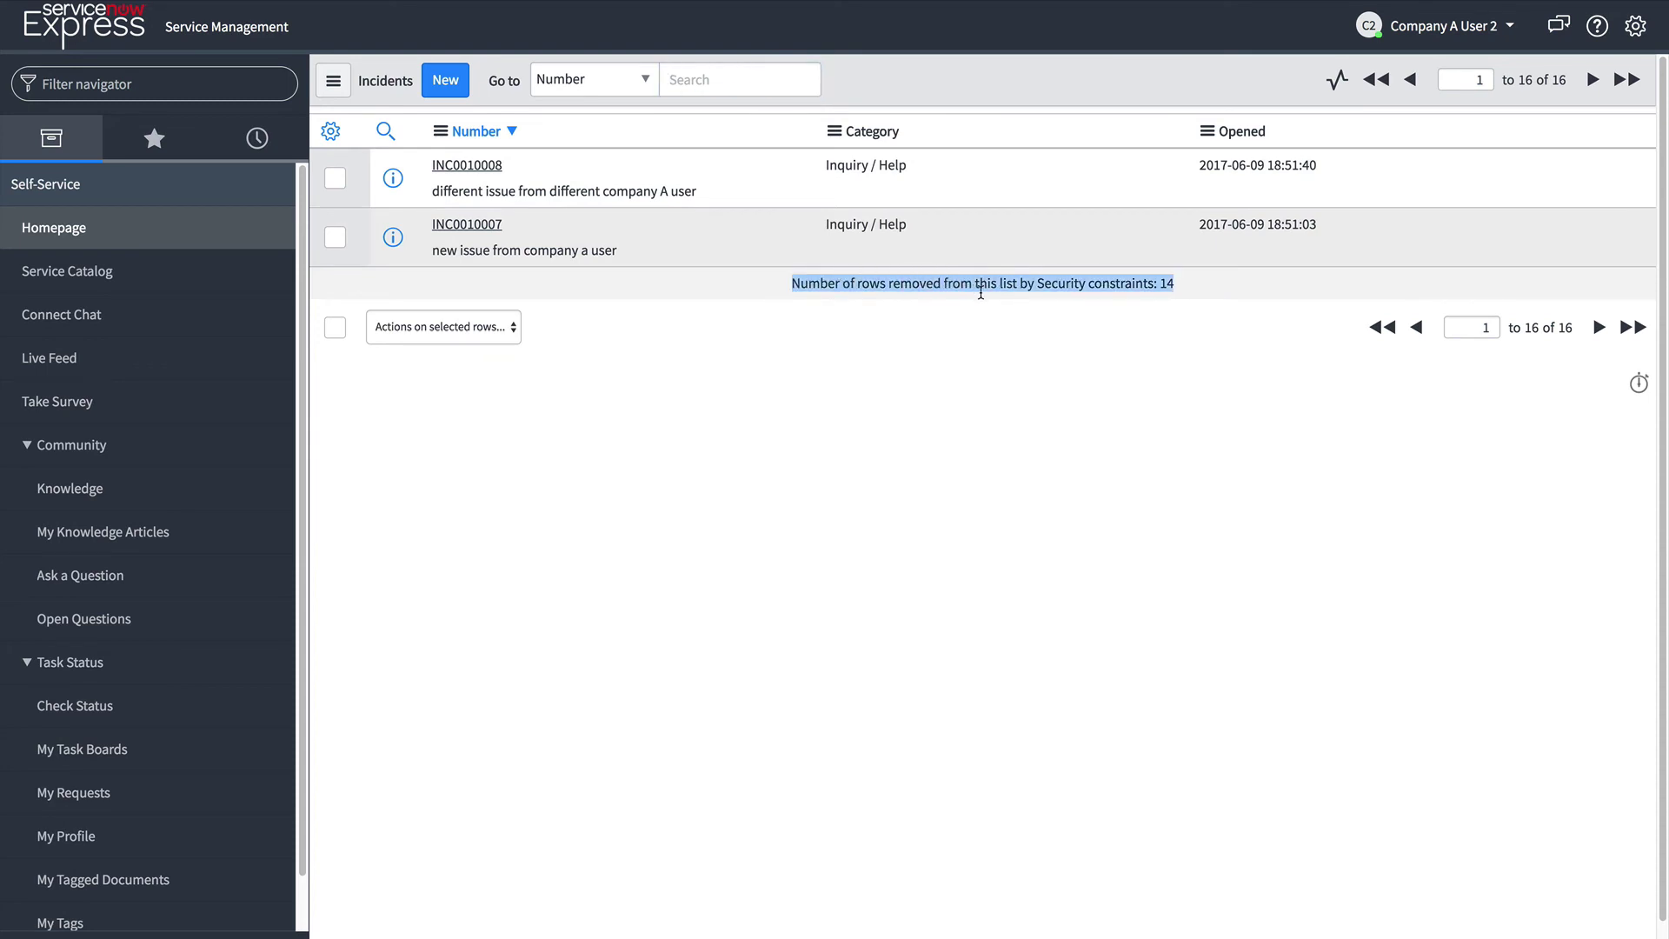
click(1172, 289)
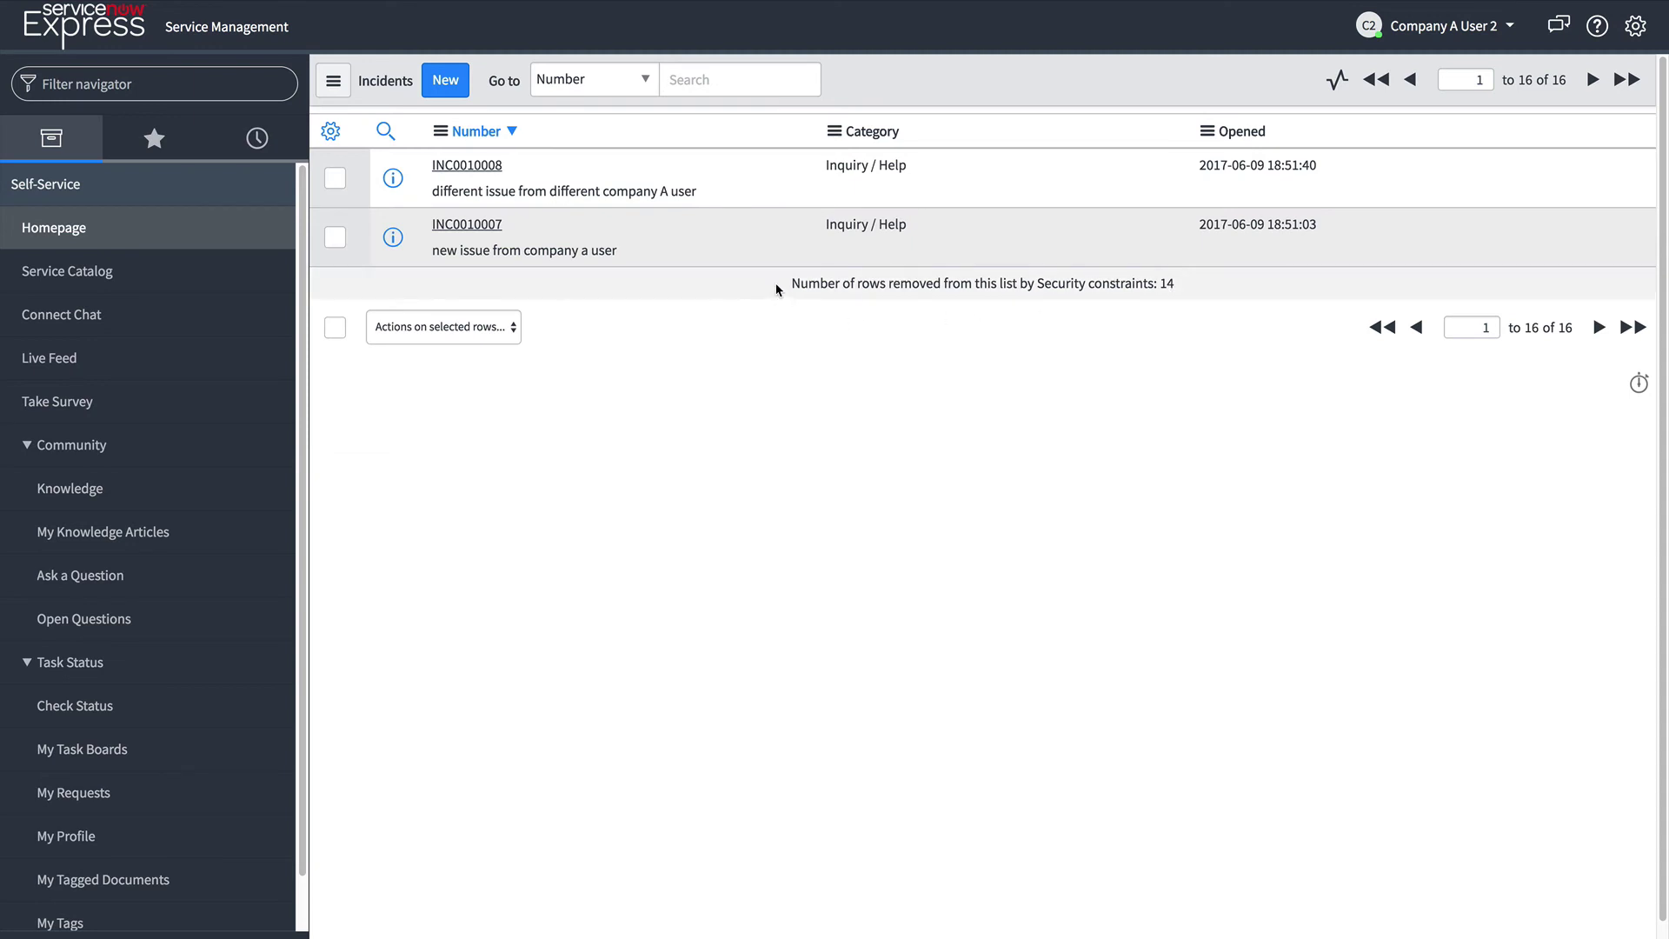
drag(779, 283, 1183, 280)
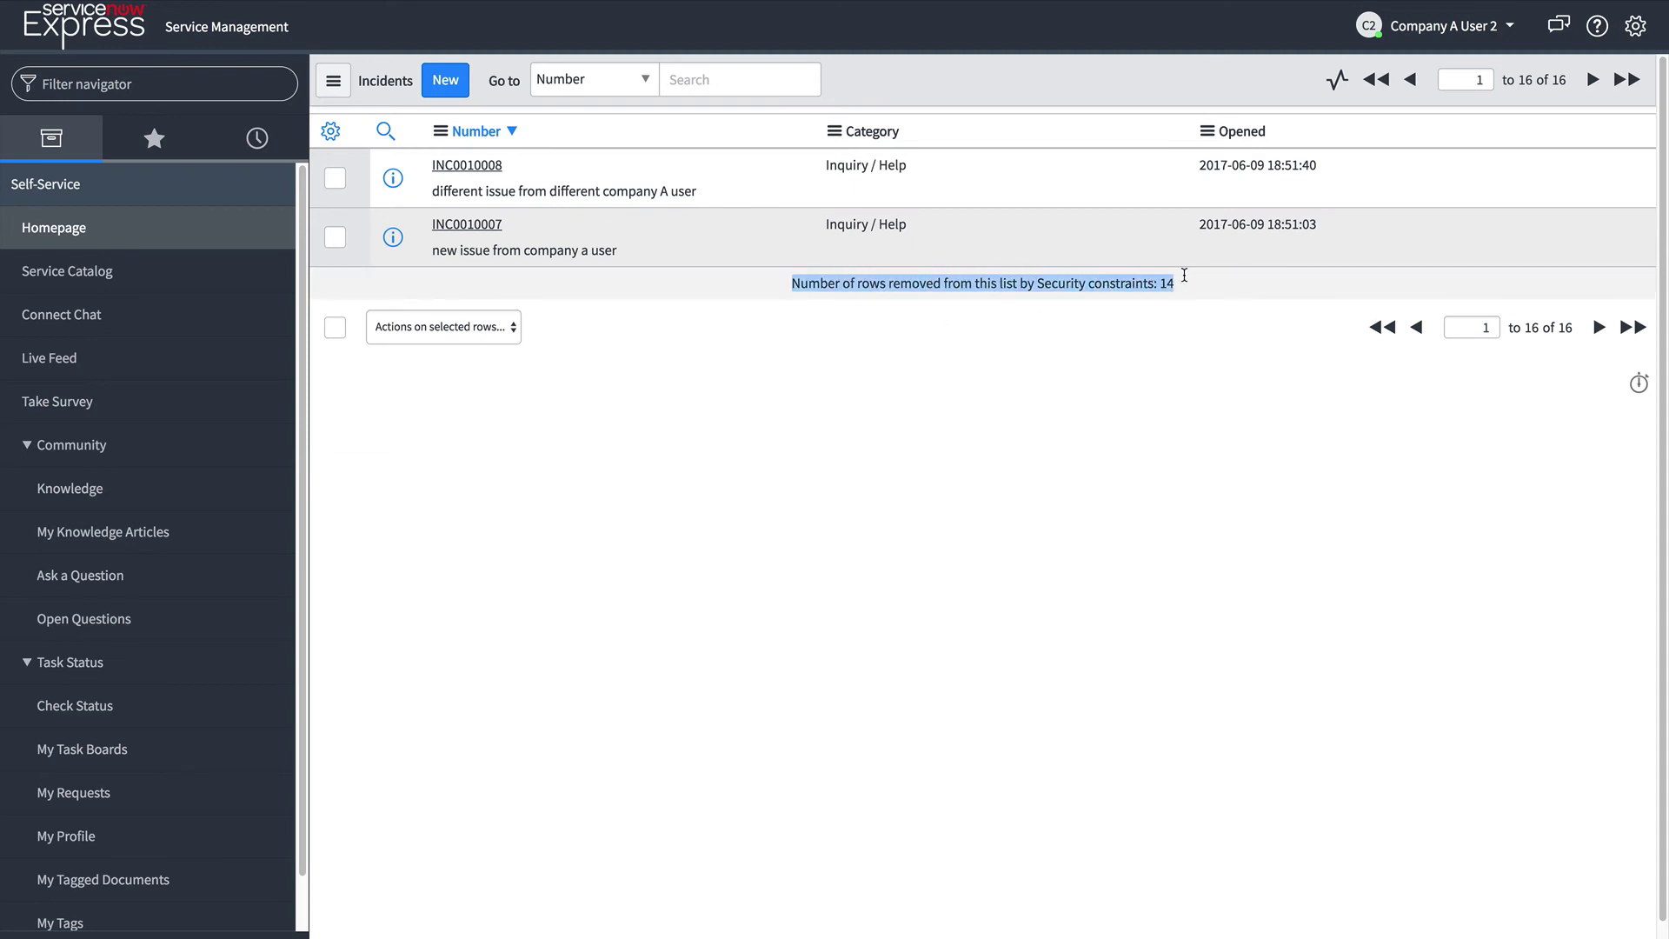
click(1107, 327)
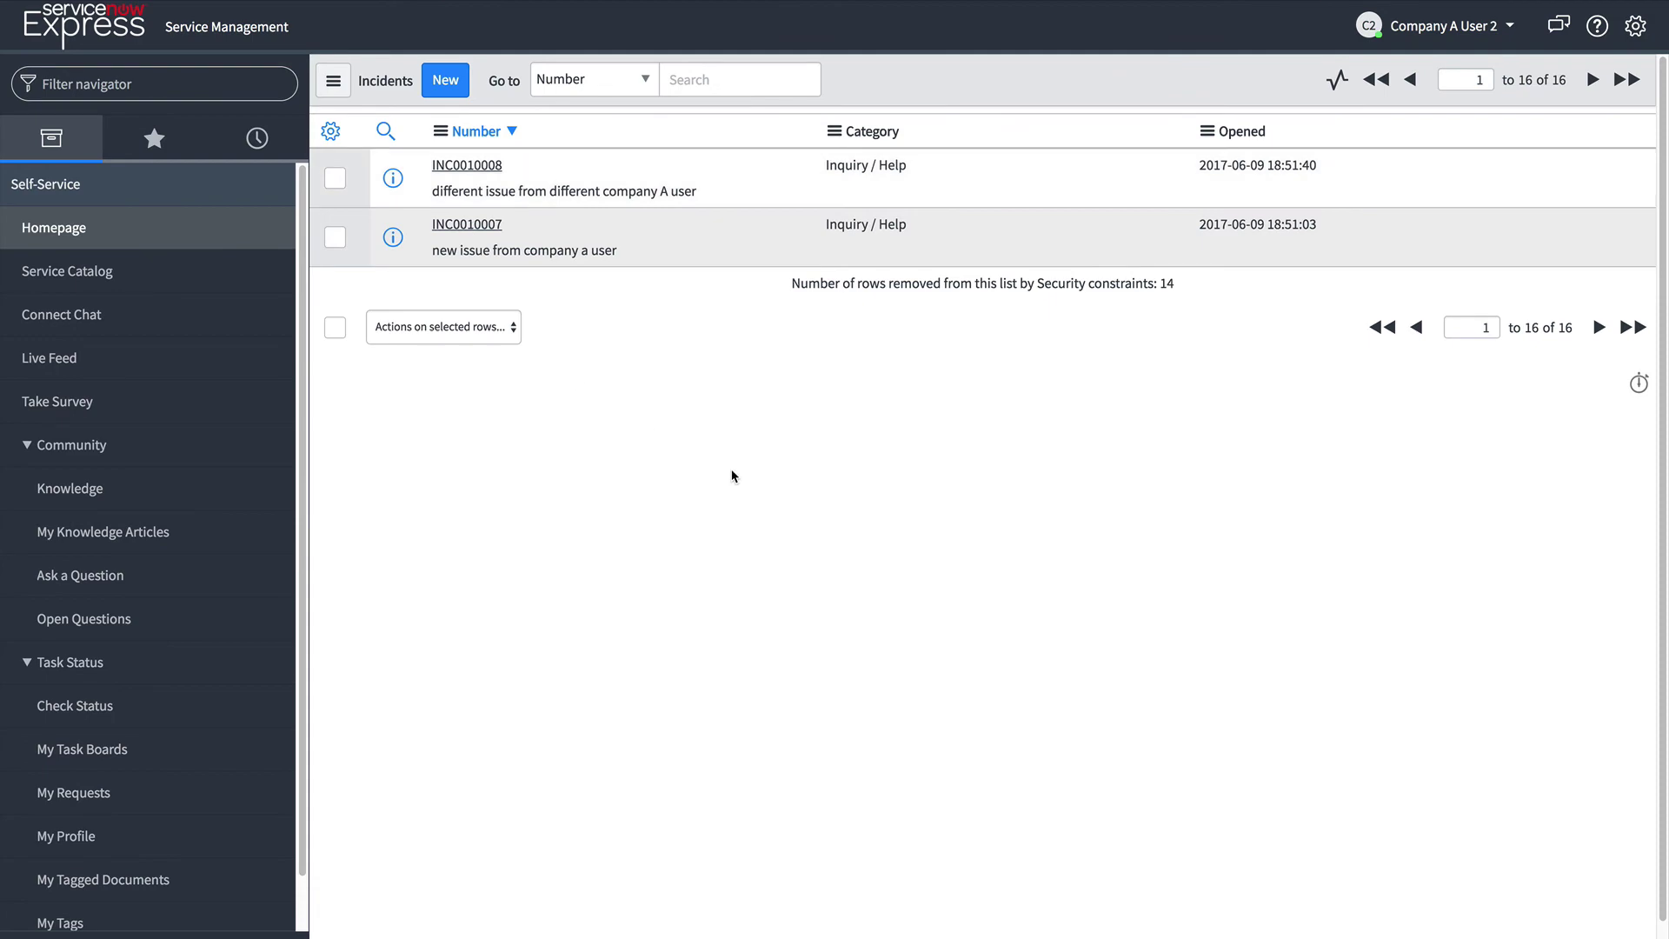
Switch back to acting as the System Administrator.
click(1443, 26)
click(1462, 95)
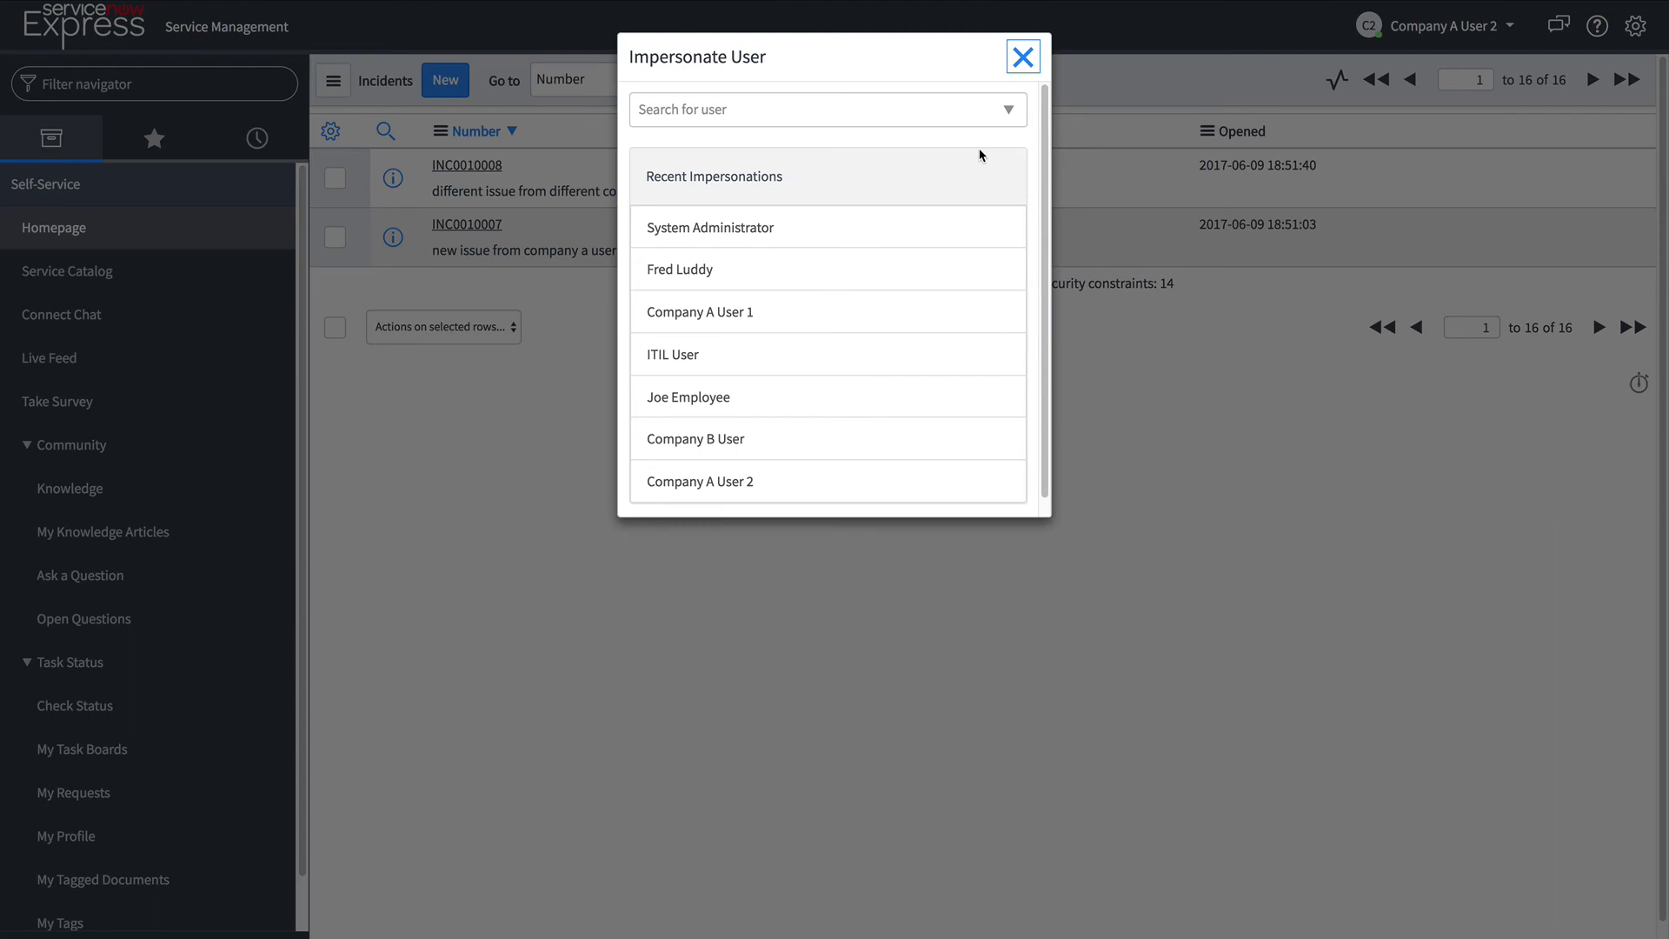
click(745, 227)
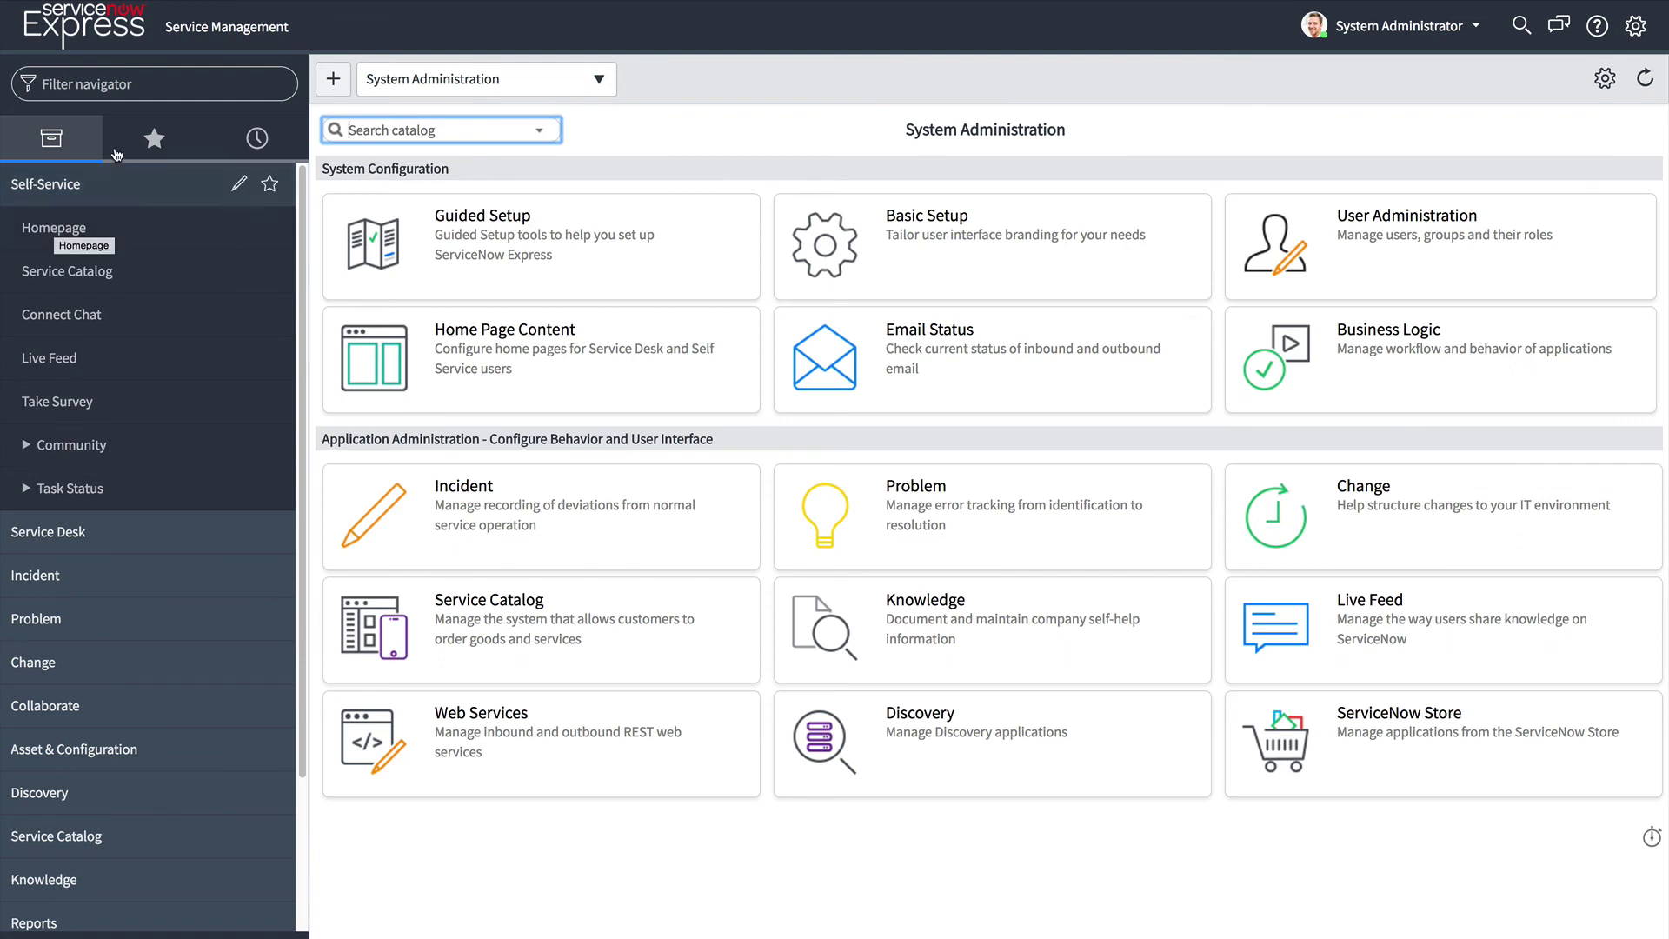
From the homepage, expand Incident in the navigator and edit its Application Menu.
click(54, 228)
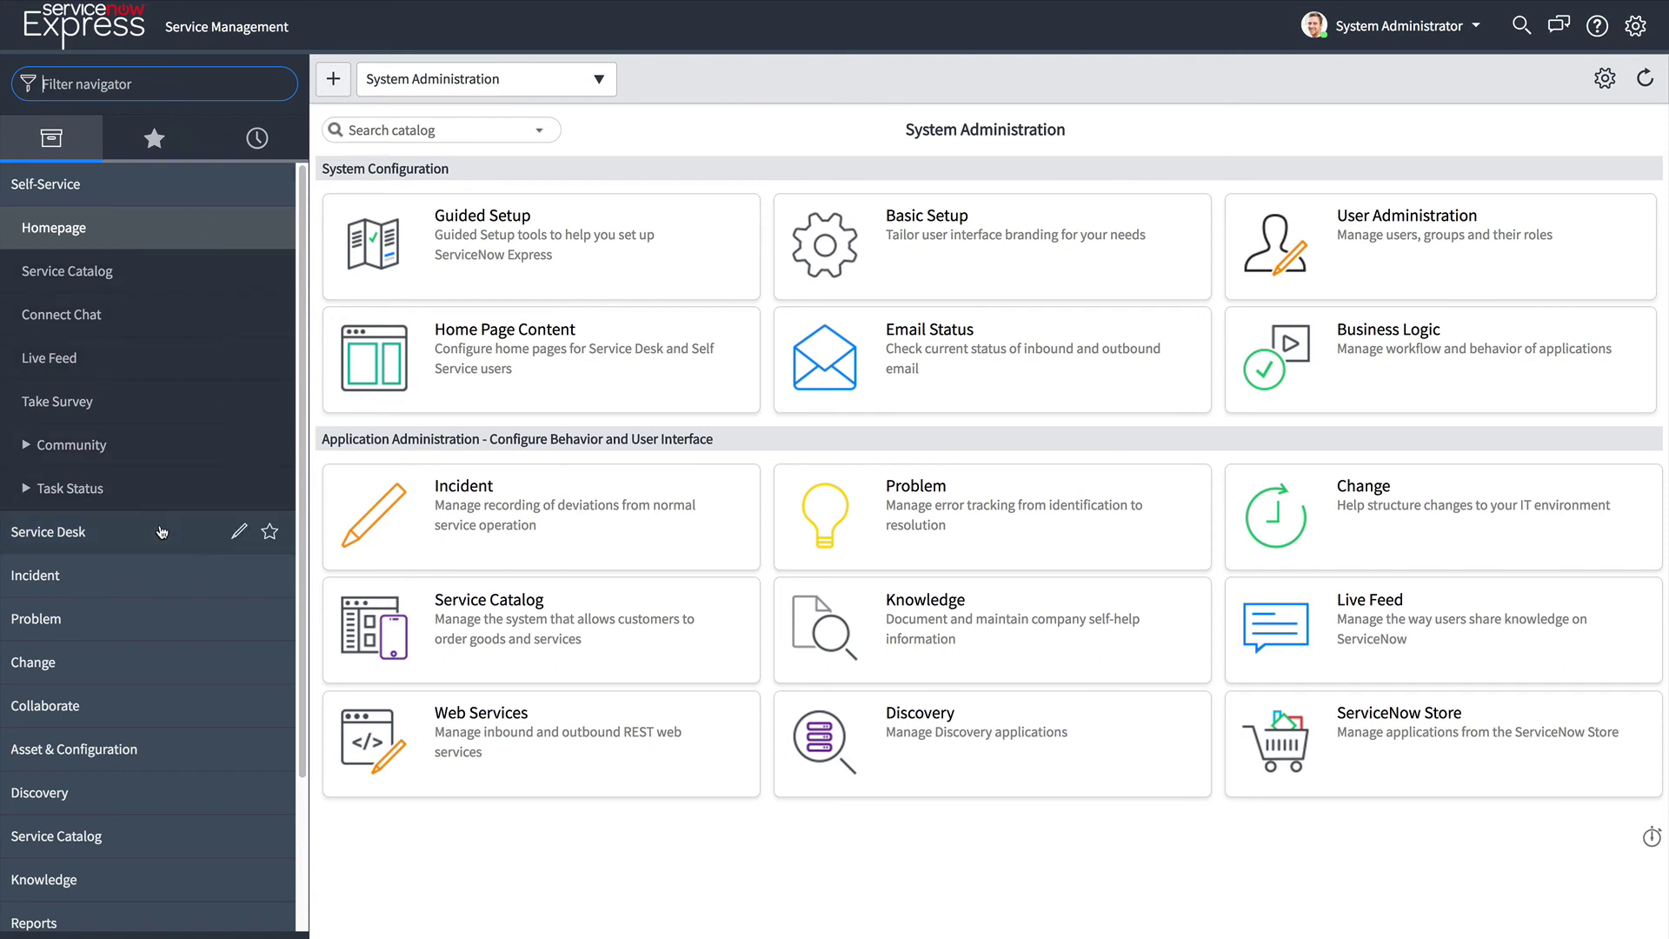
click(143, 577)
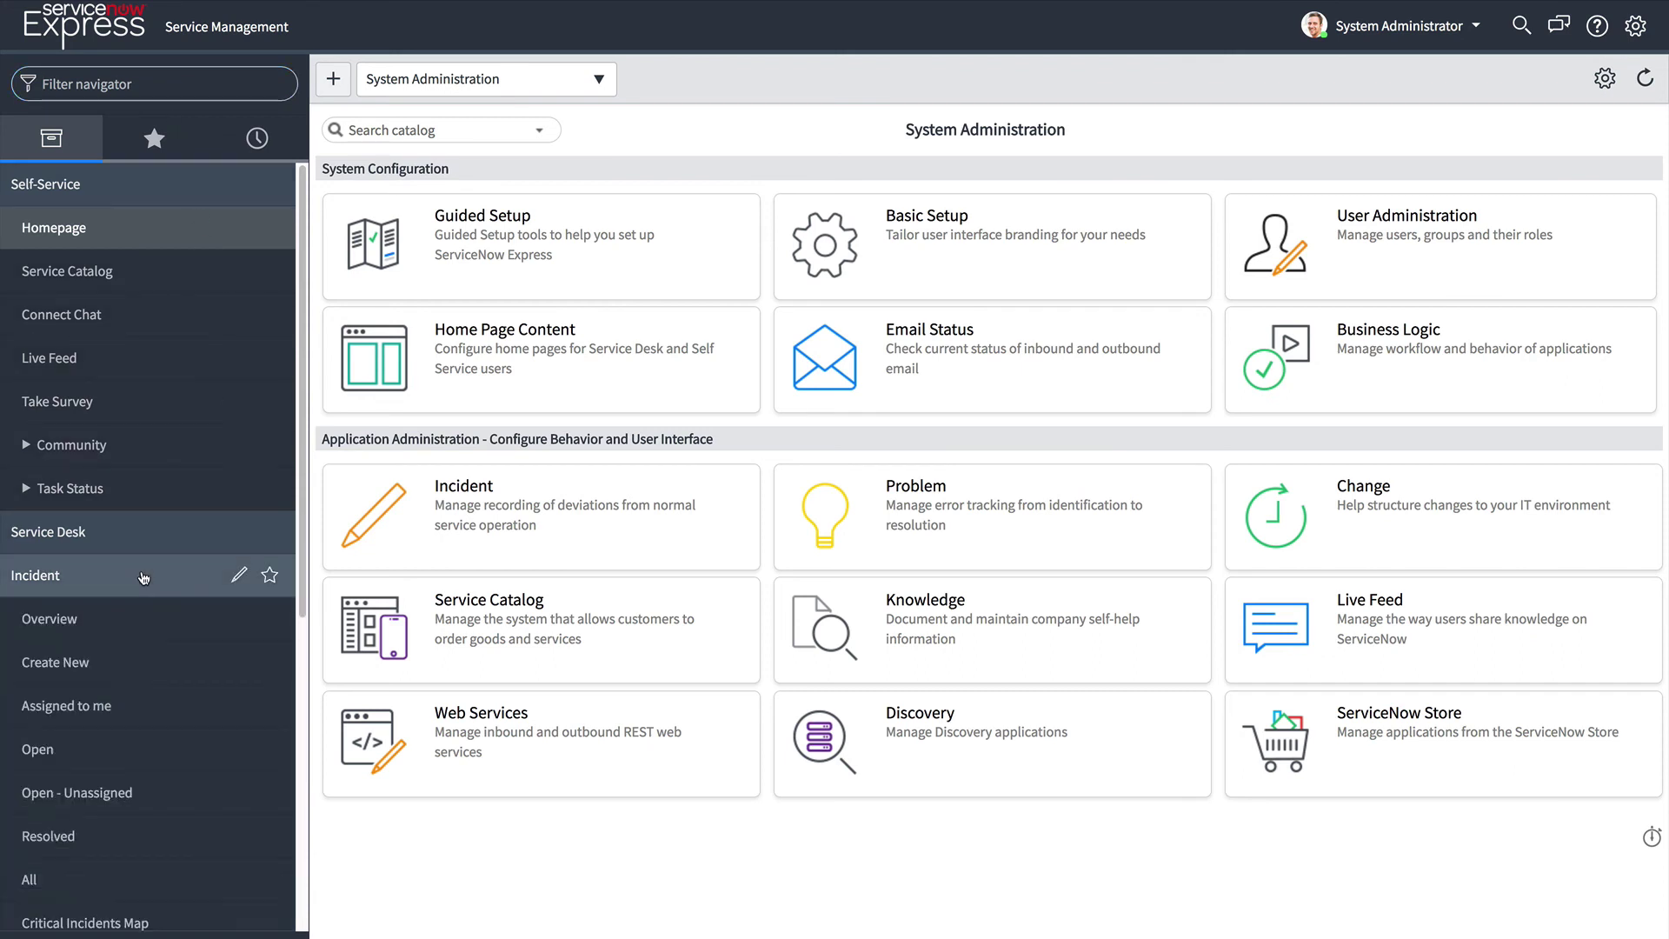
click(239, 579)
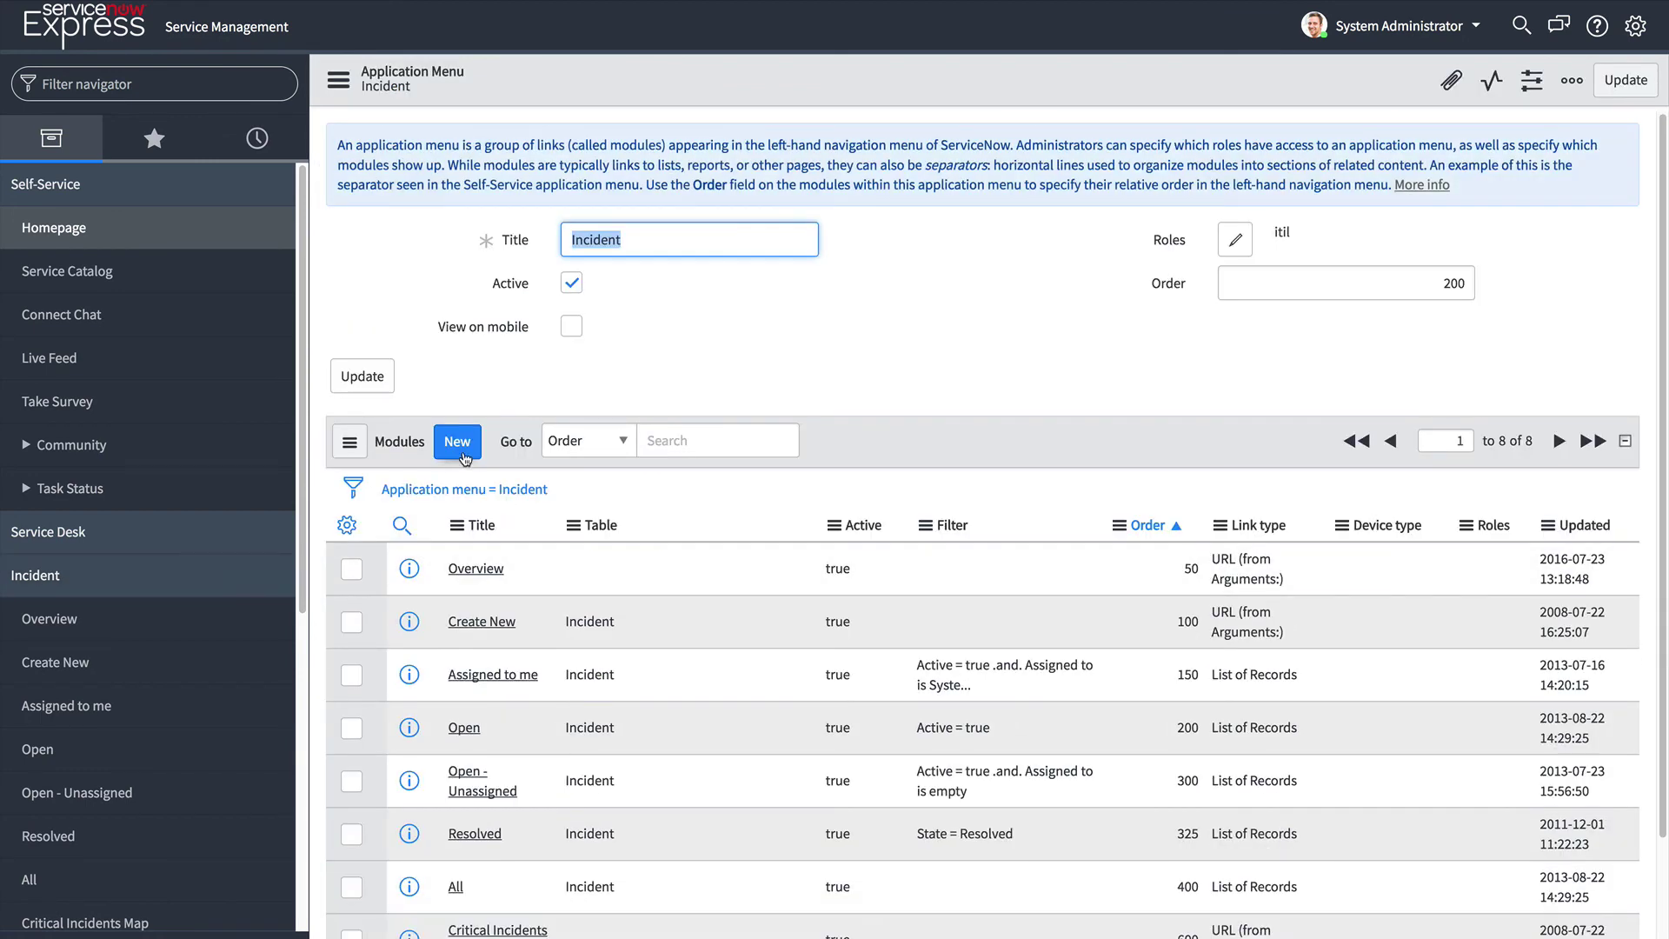
Create a new module titled 'My Companies Incidents' in the Incident menu.
click(458, 443)
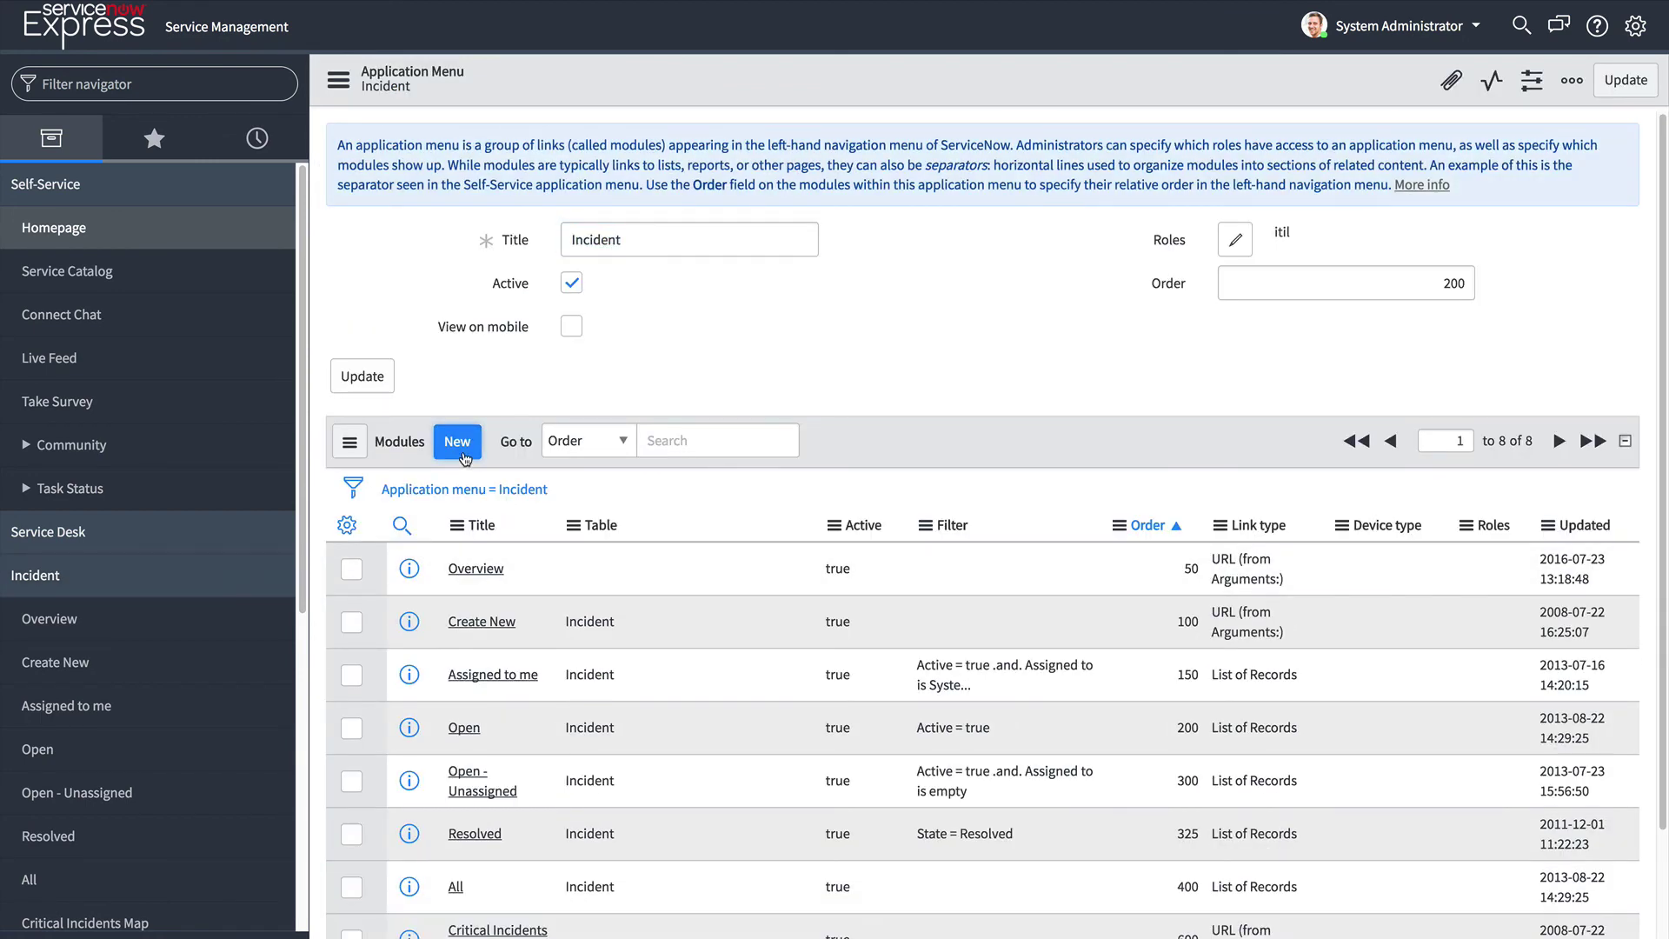
text(My COm)
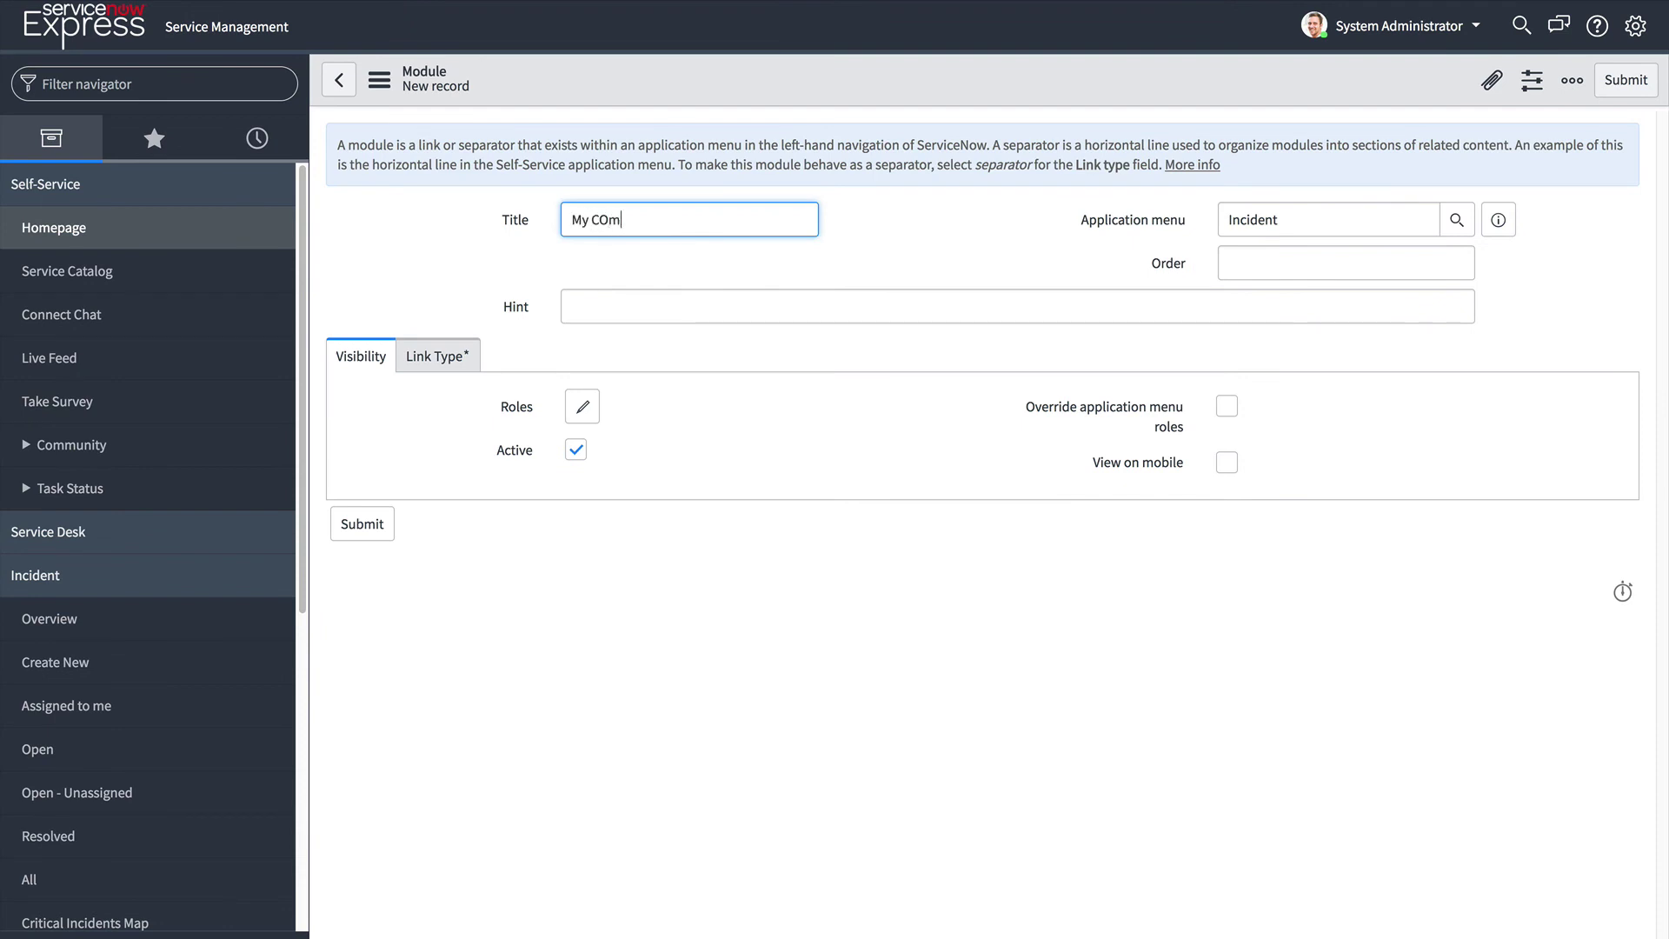
key(BackSpace)
key(BackSpace)
text(ompanies Incidents)
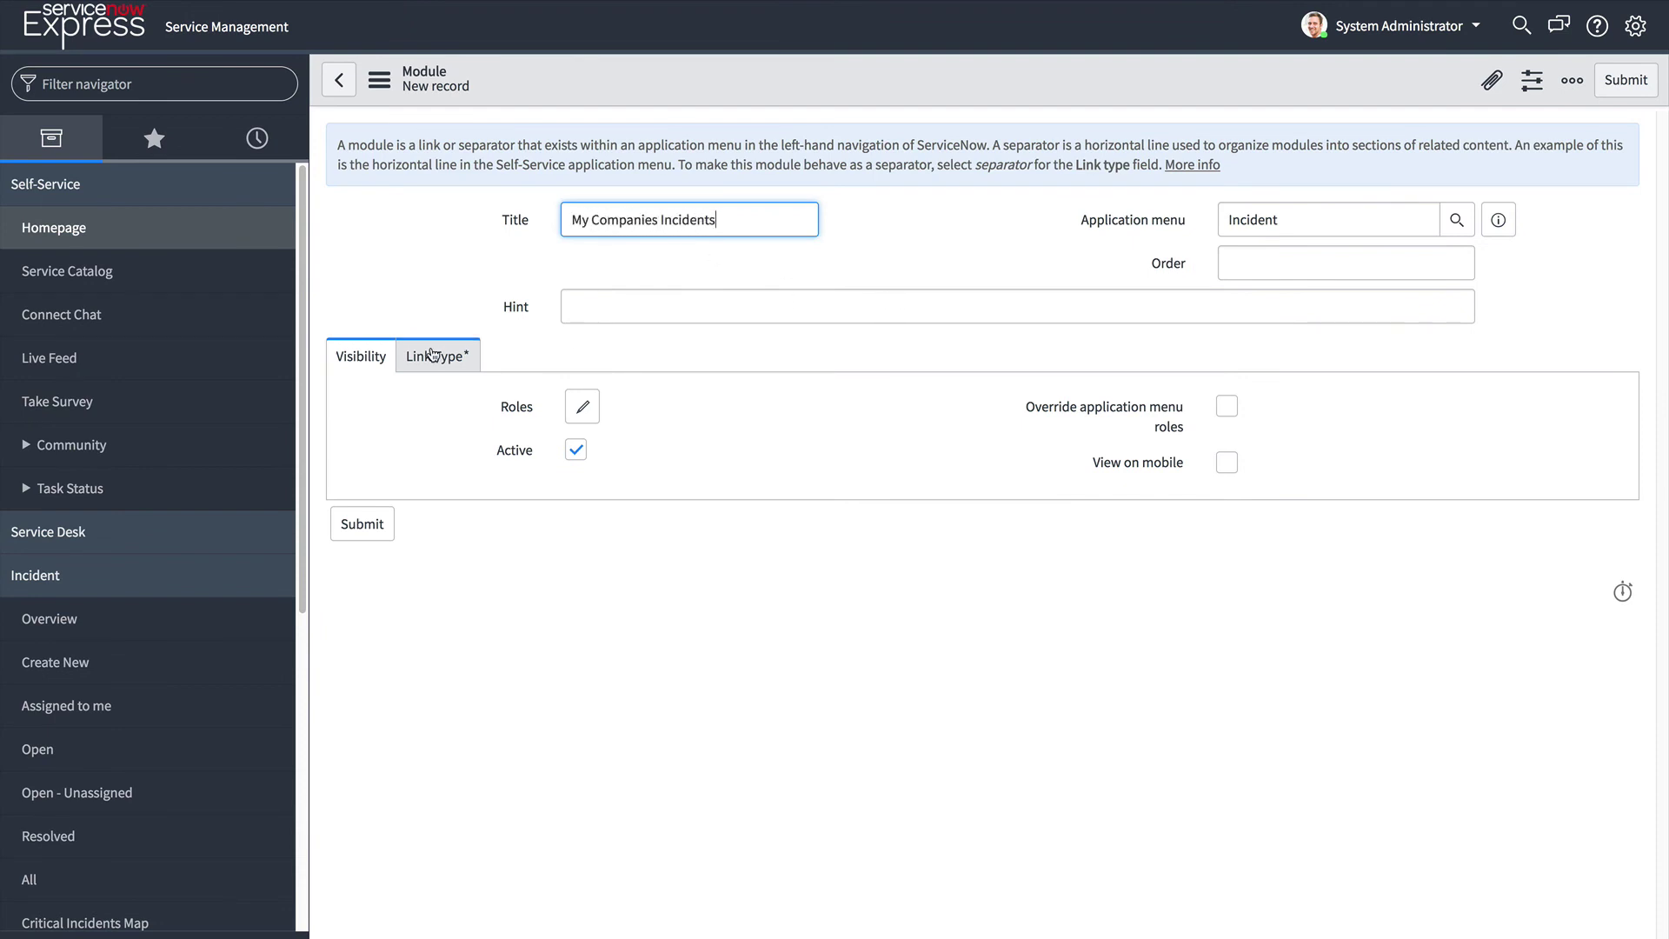
Set the module's link table to Incident.
click(432, 354)
click(630, 508)
text(inci)
click(637, 588)
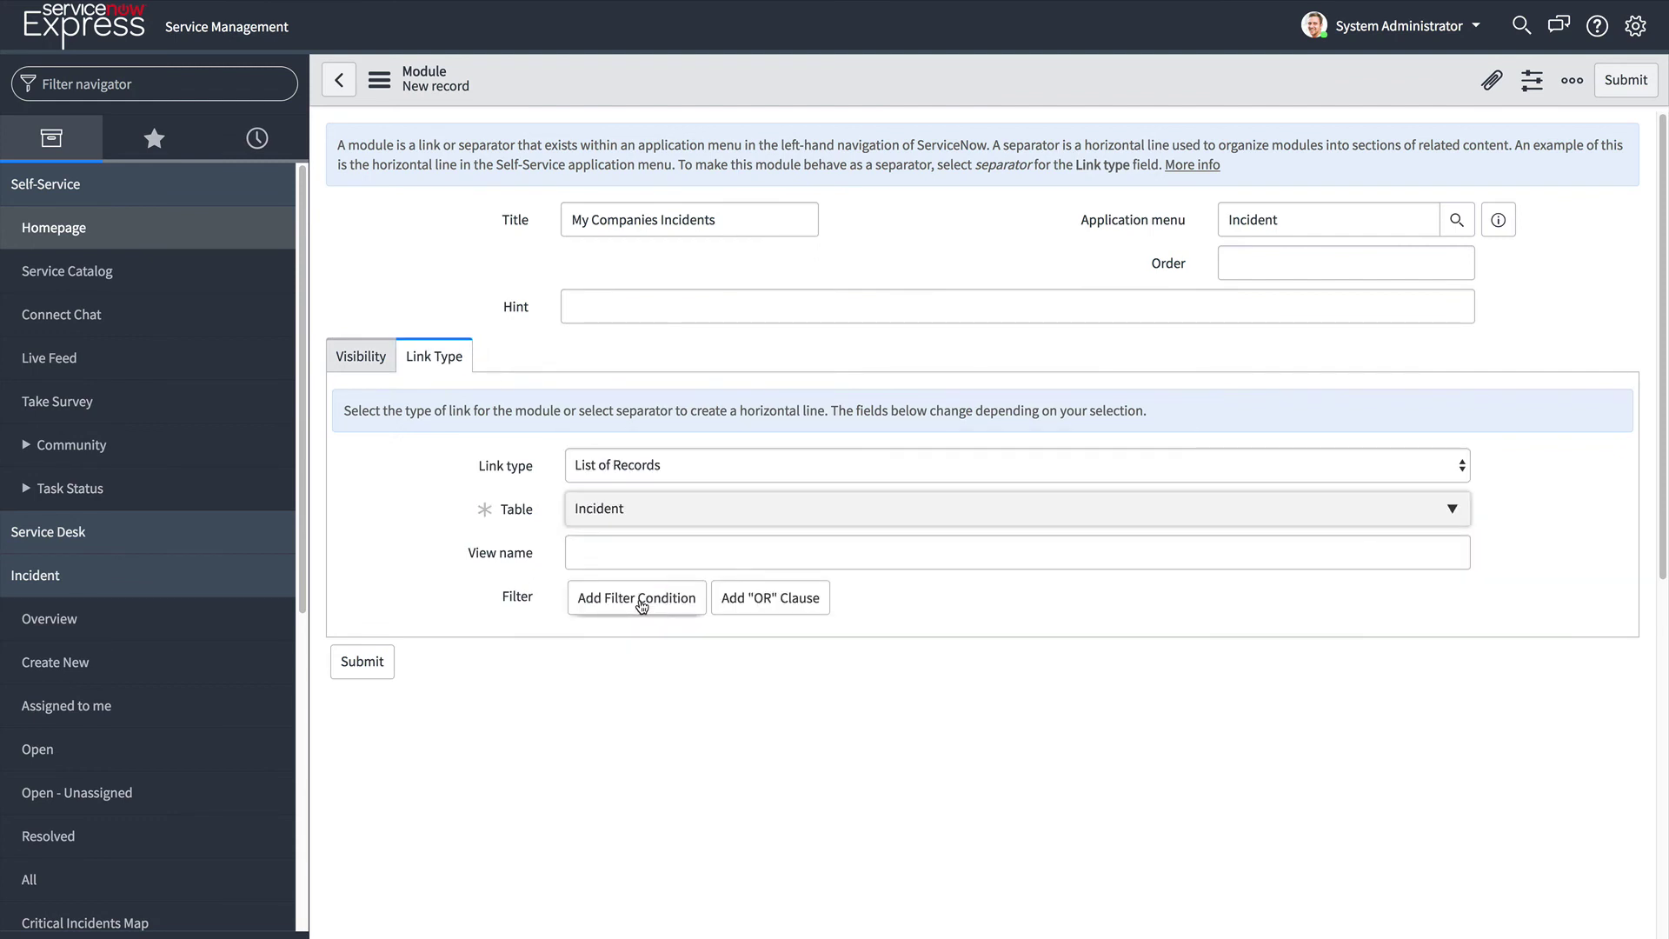
Add the filter Company is (dynamic) My Company and submit the module.
click(642, 607)
click(650, 648)
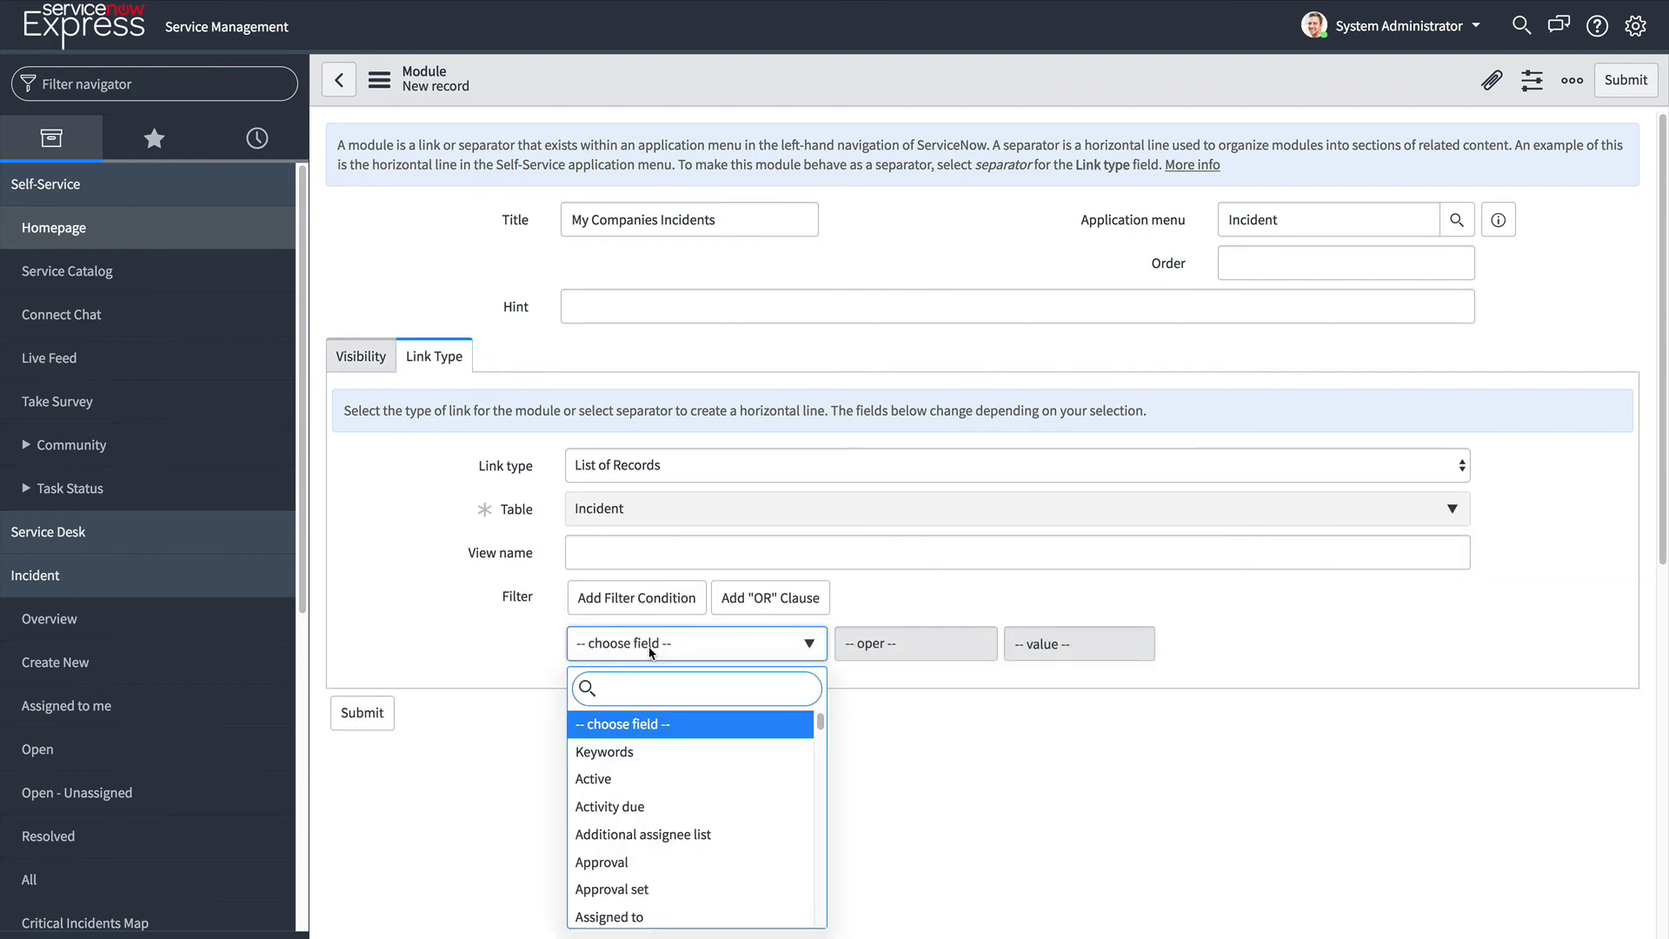
text(compa)
key(Return)
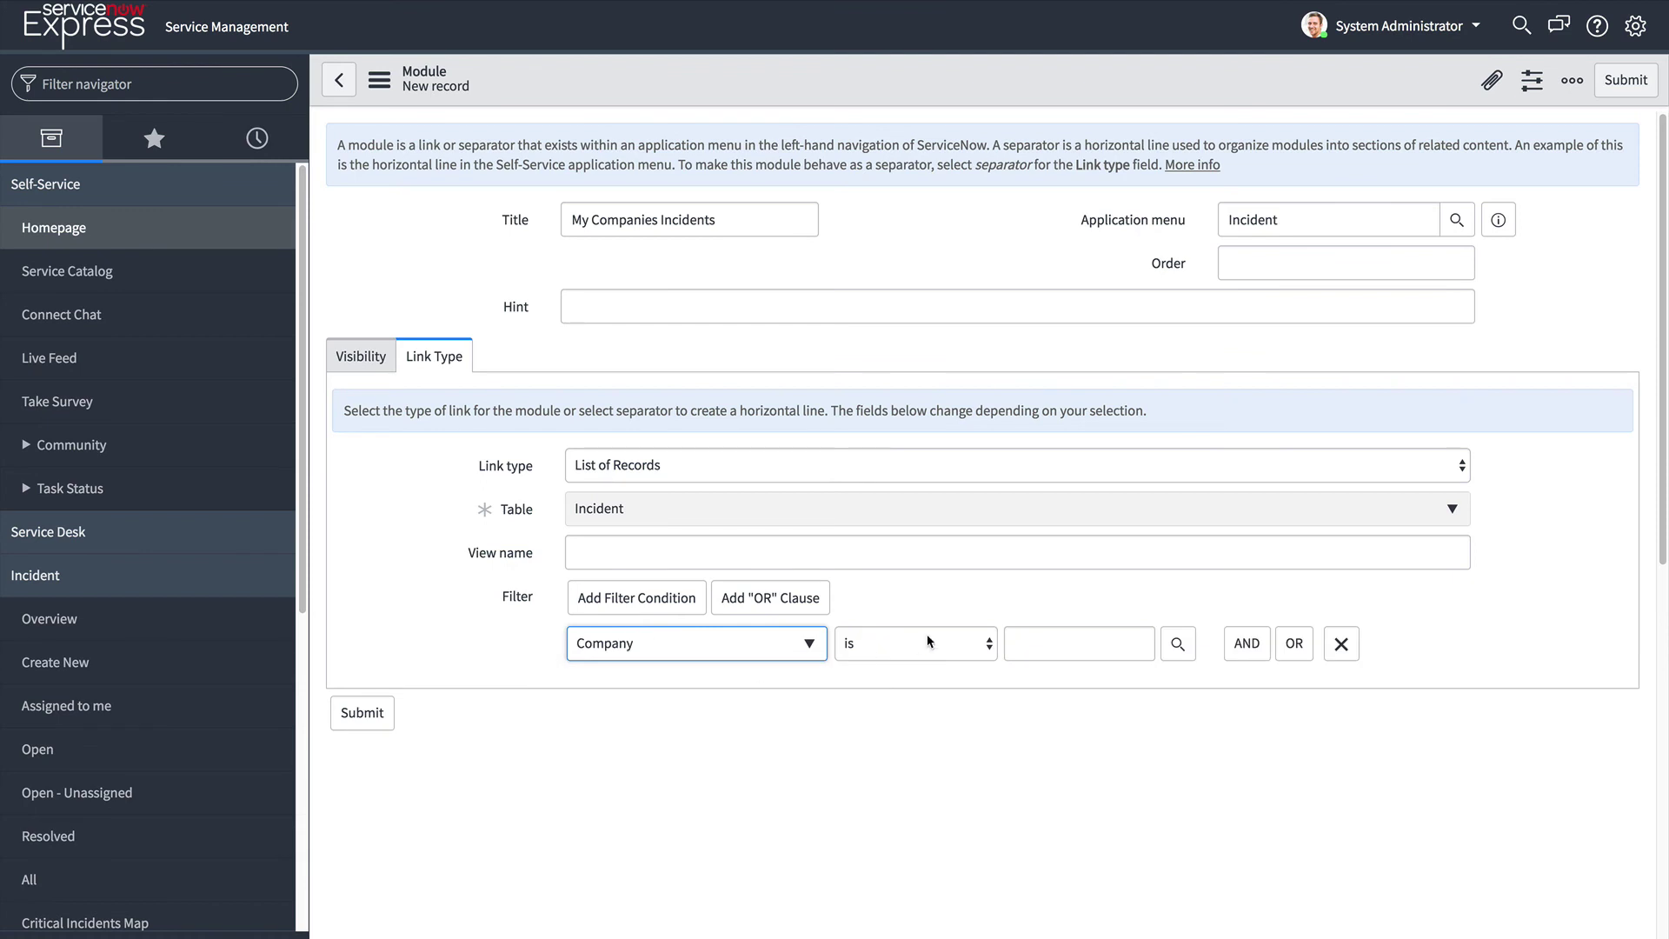
click(928, 642)
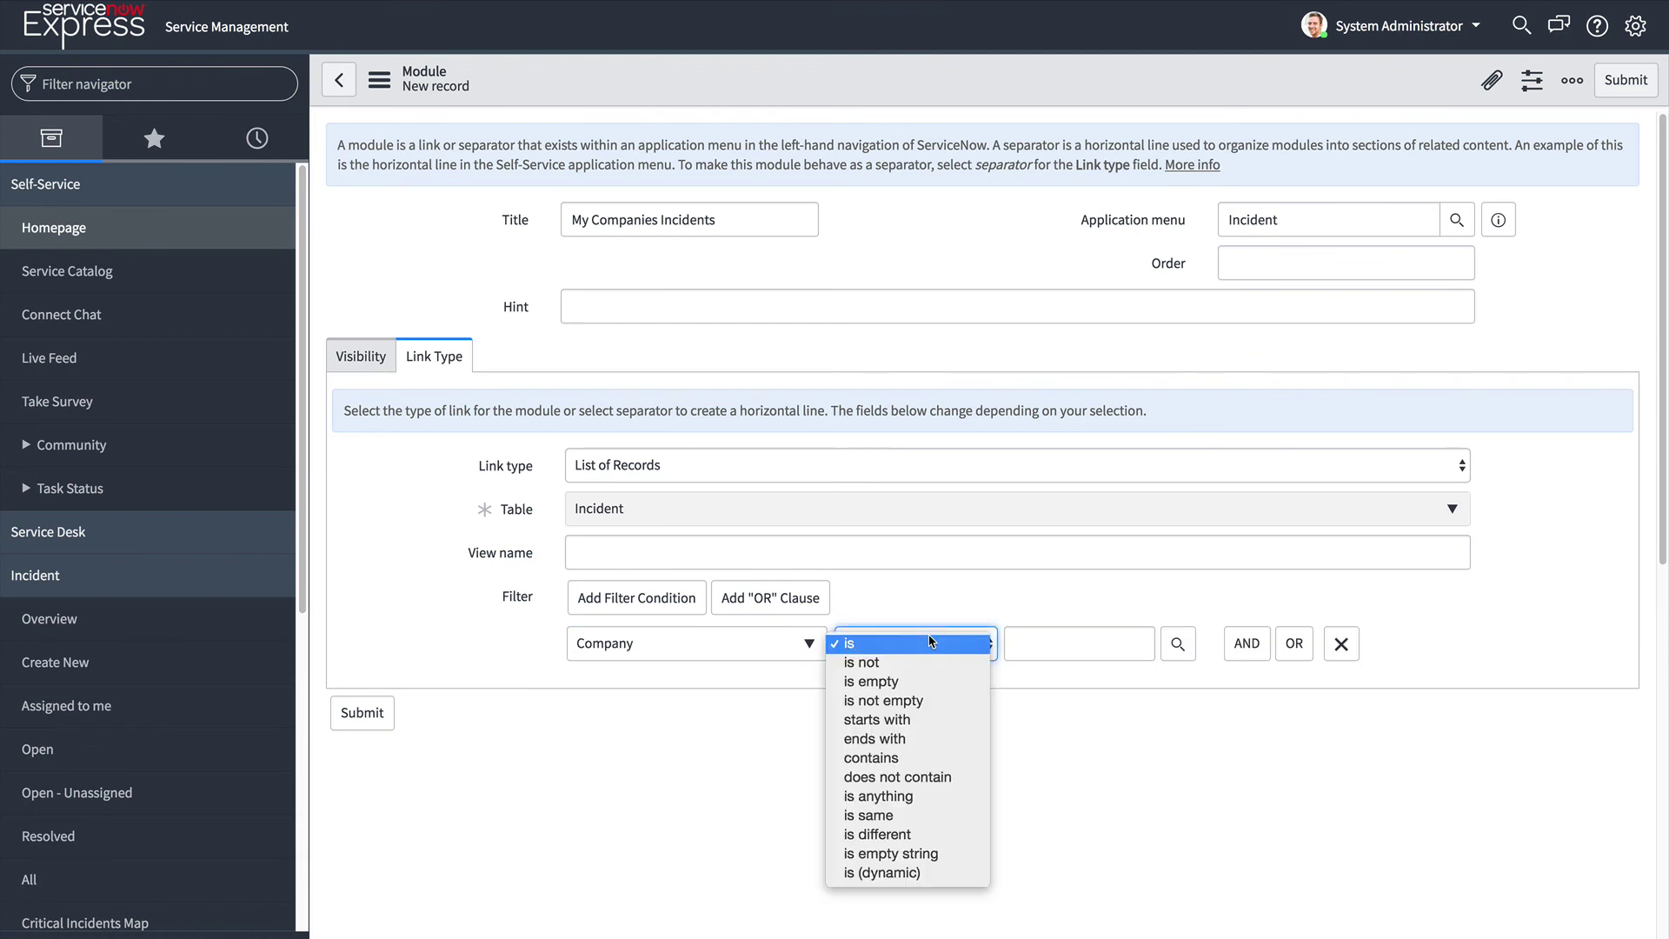
click(906, 875)
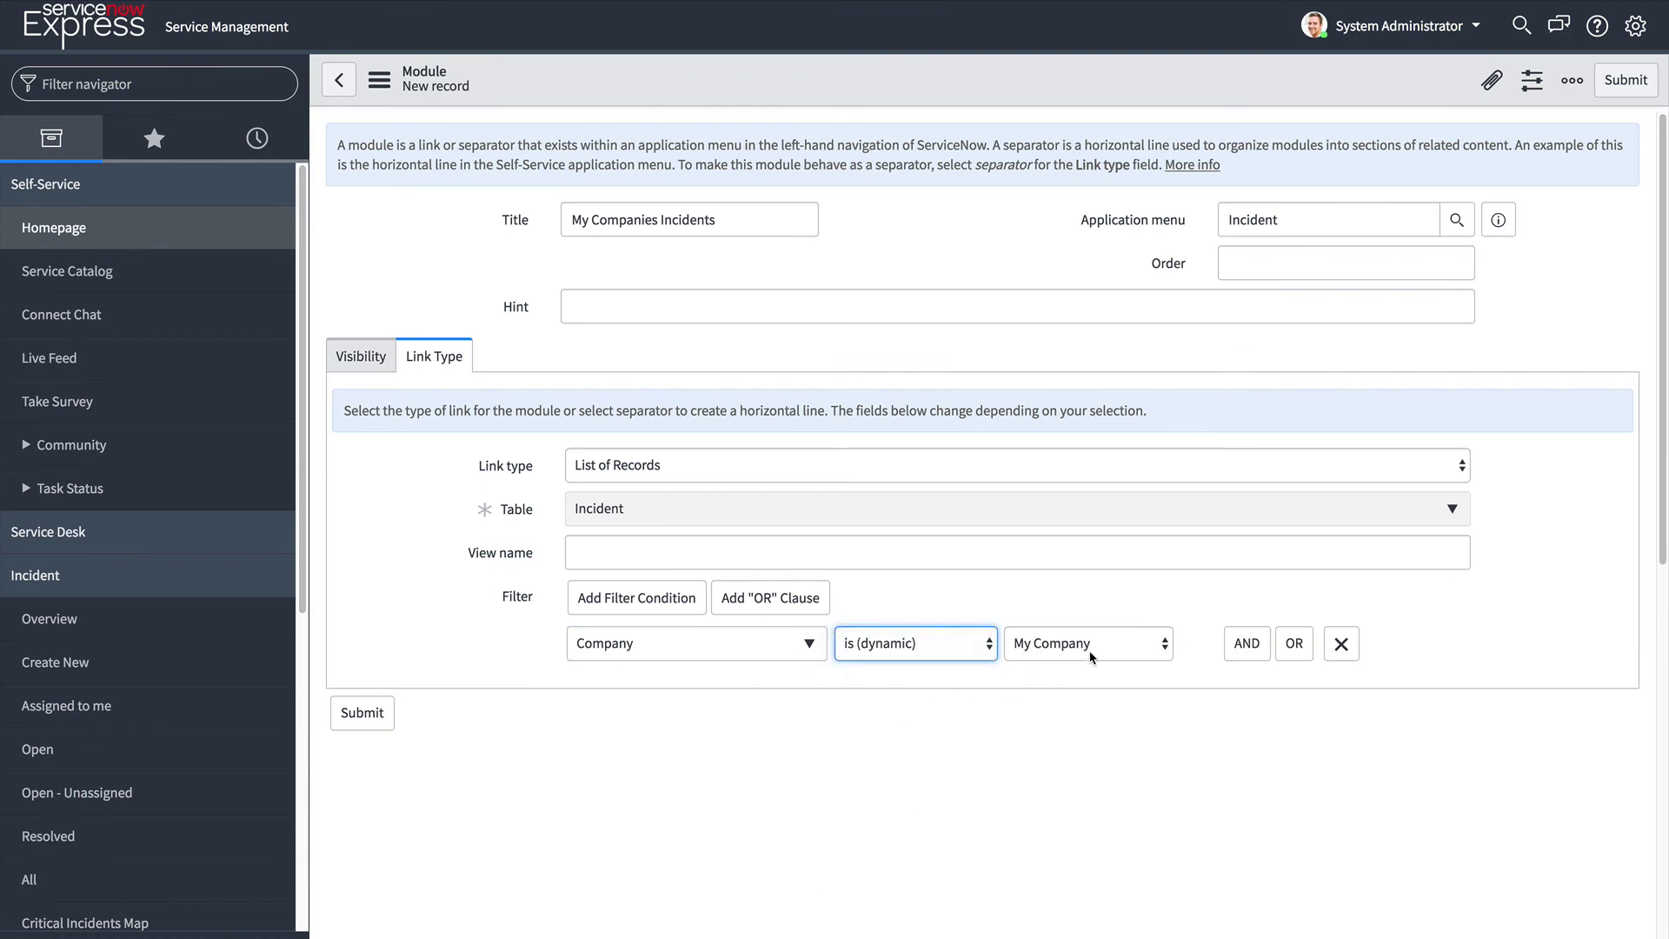
click(385, 712)
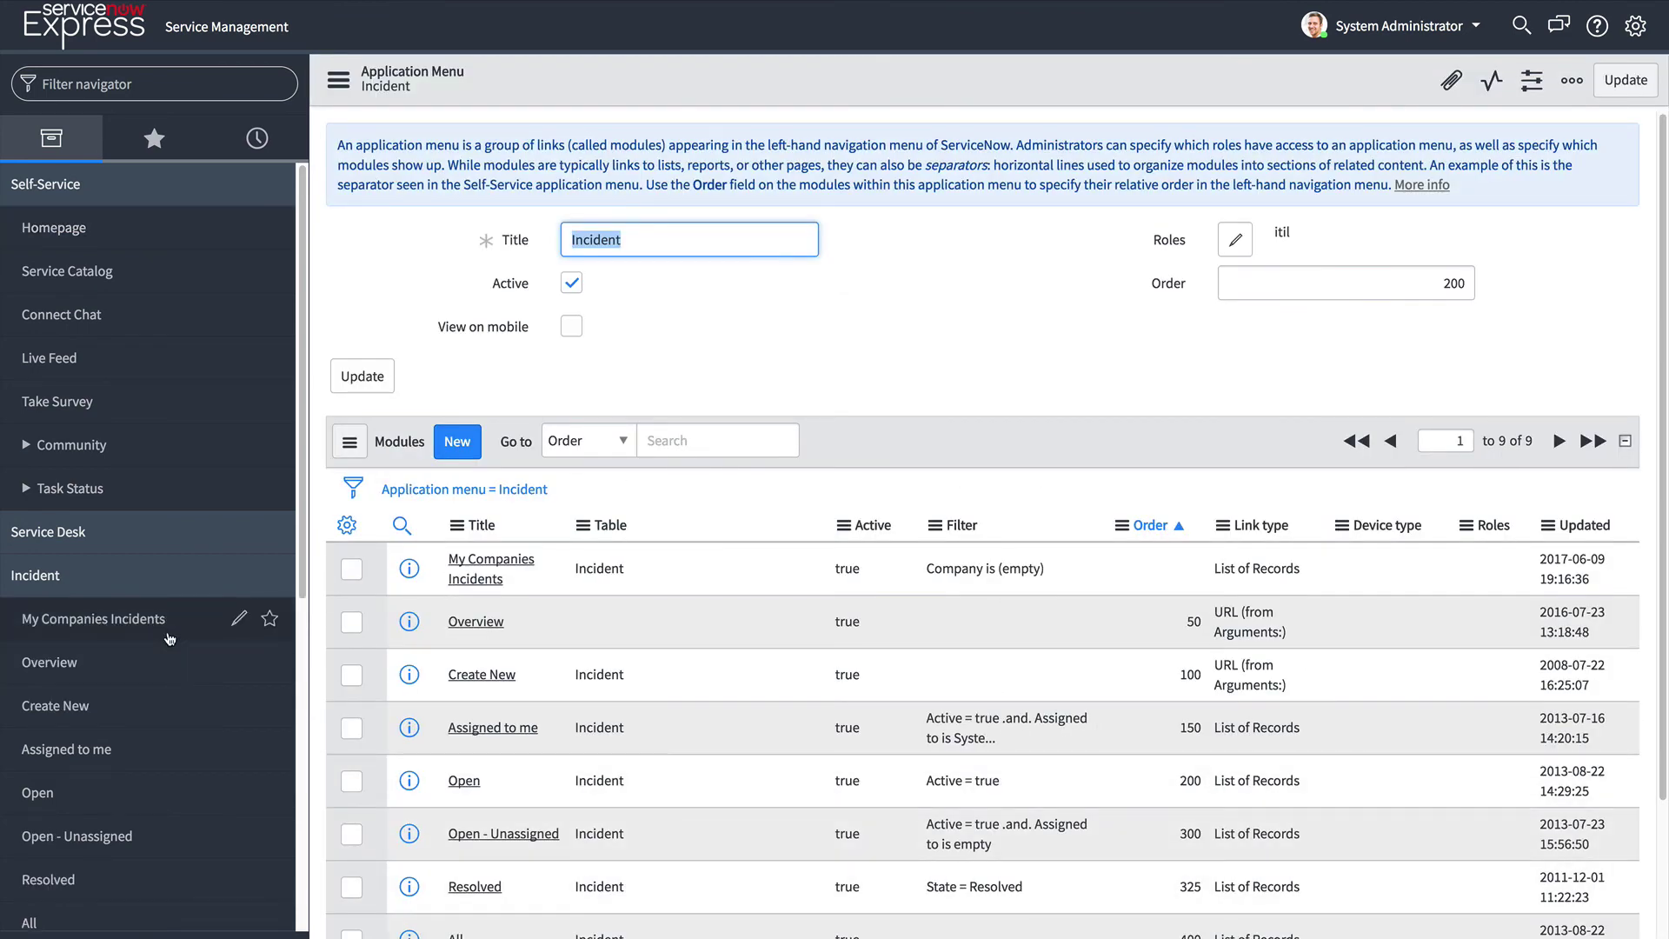
Open My Companies Incidents under Incident in the navigator.
click(157, 626)
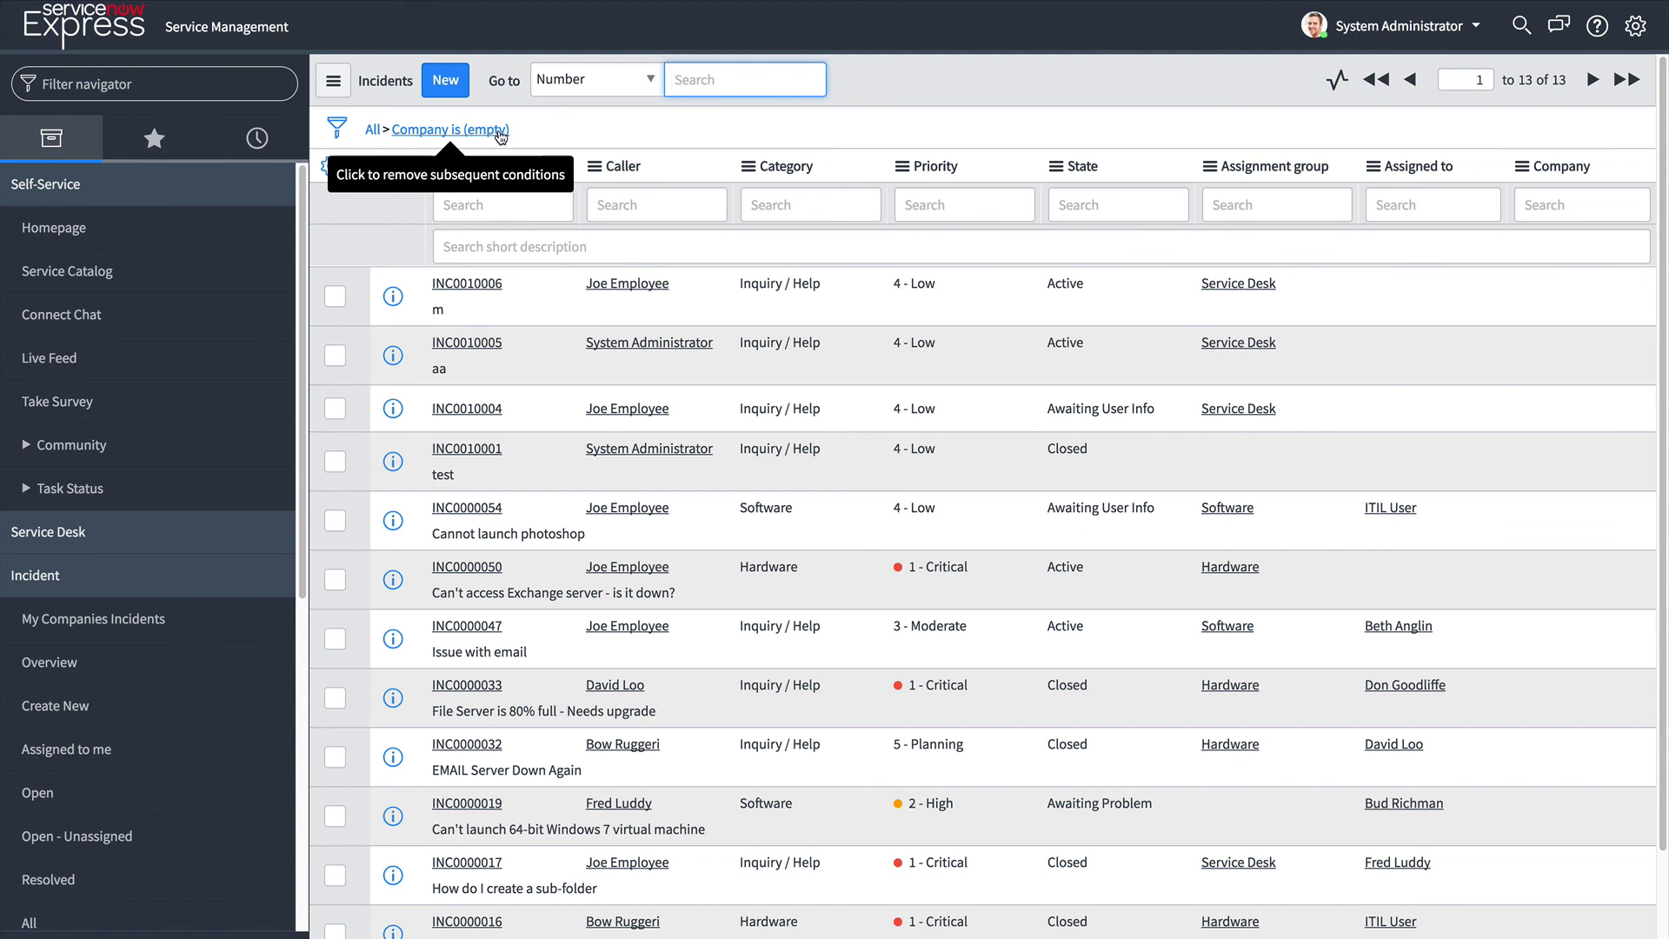
Open Configure > List Control from the Number column header menu.
click(451, 171)
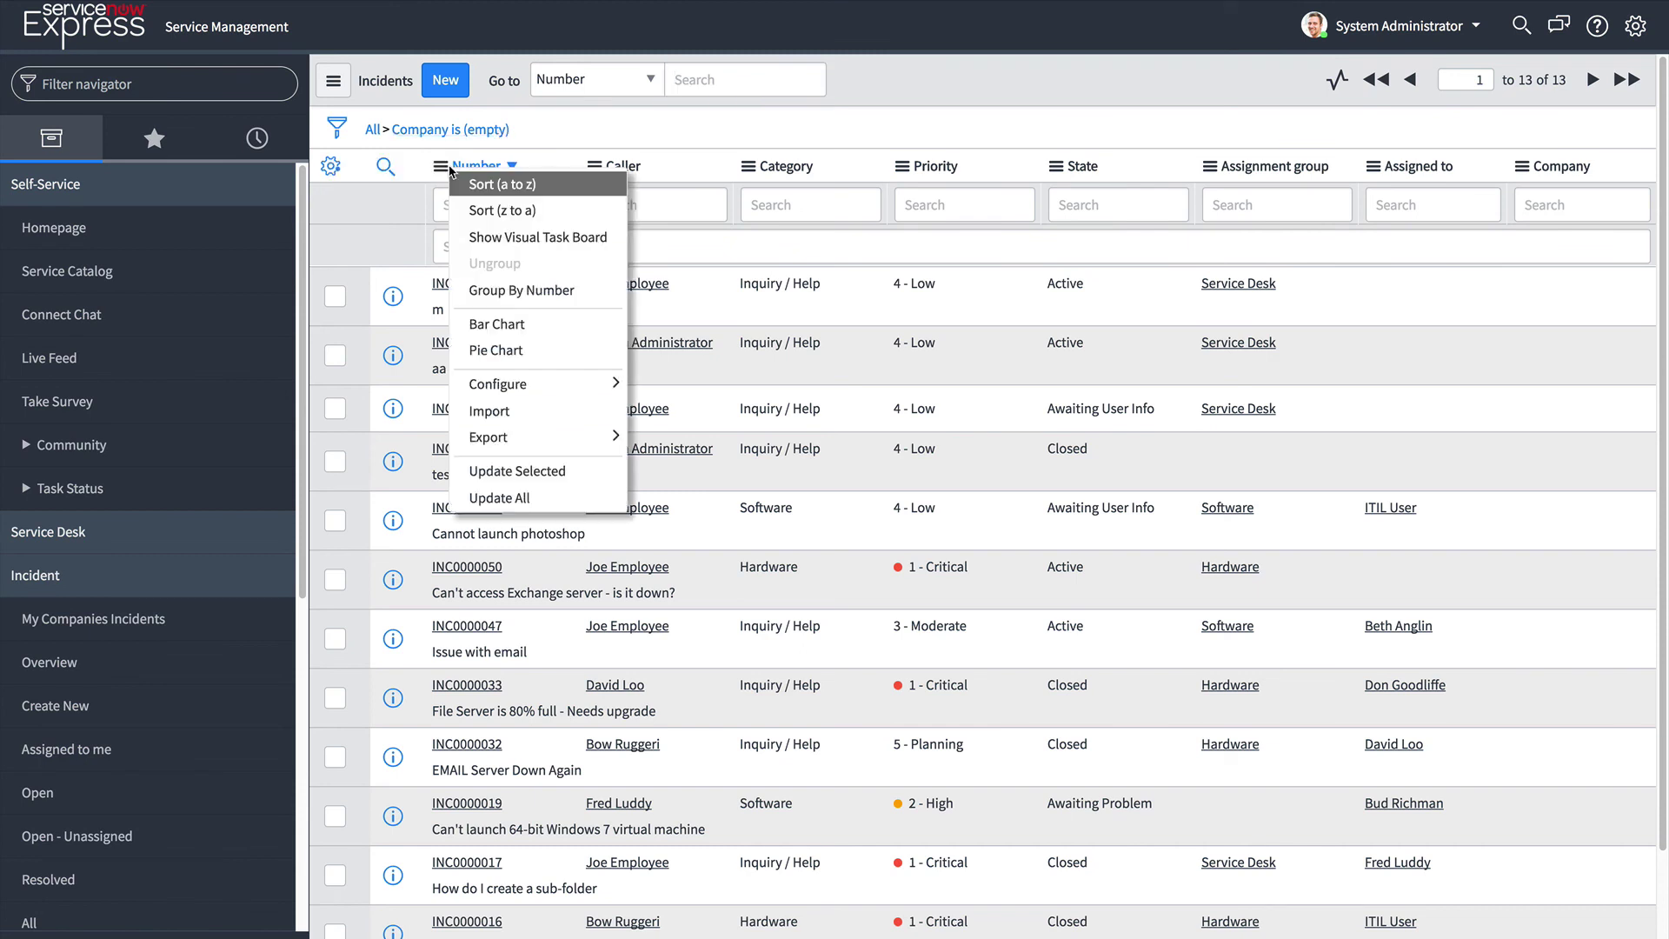
mouse_move(563, 385)
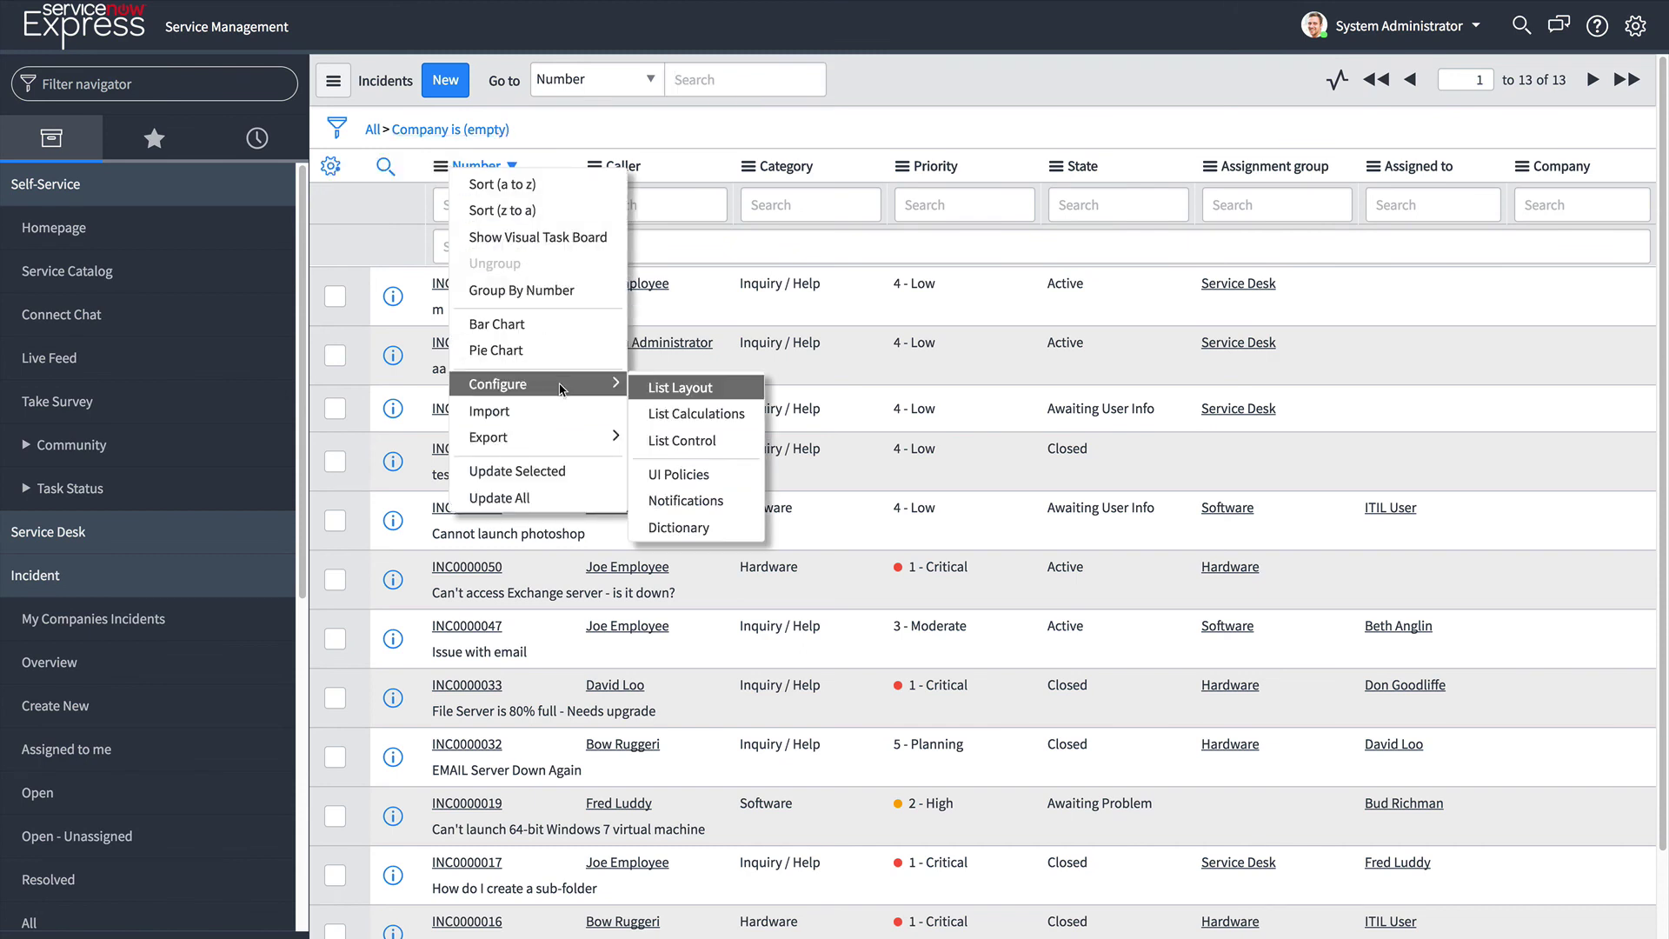
click(730, 439)
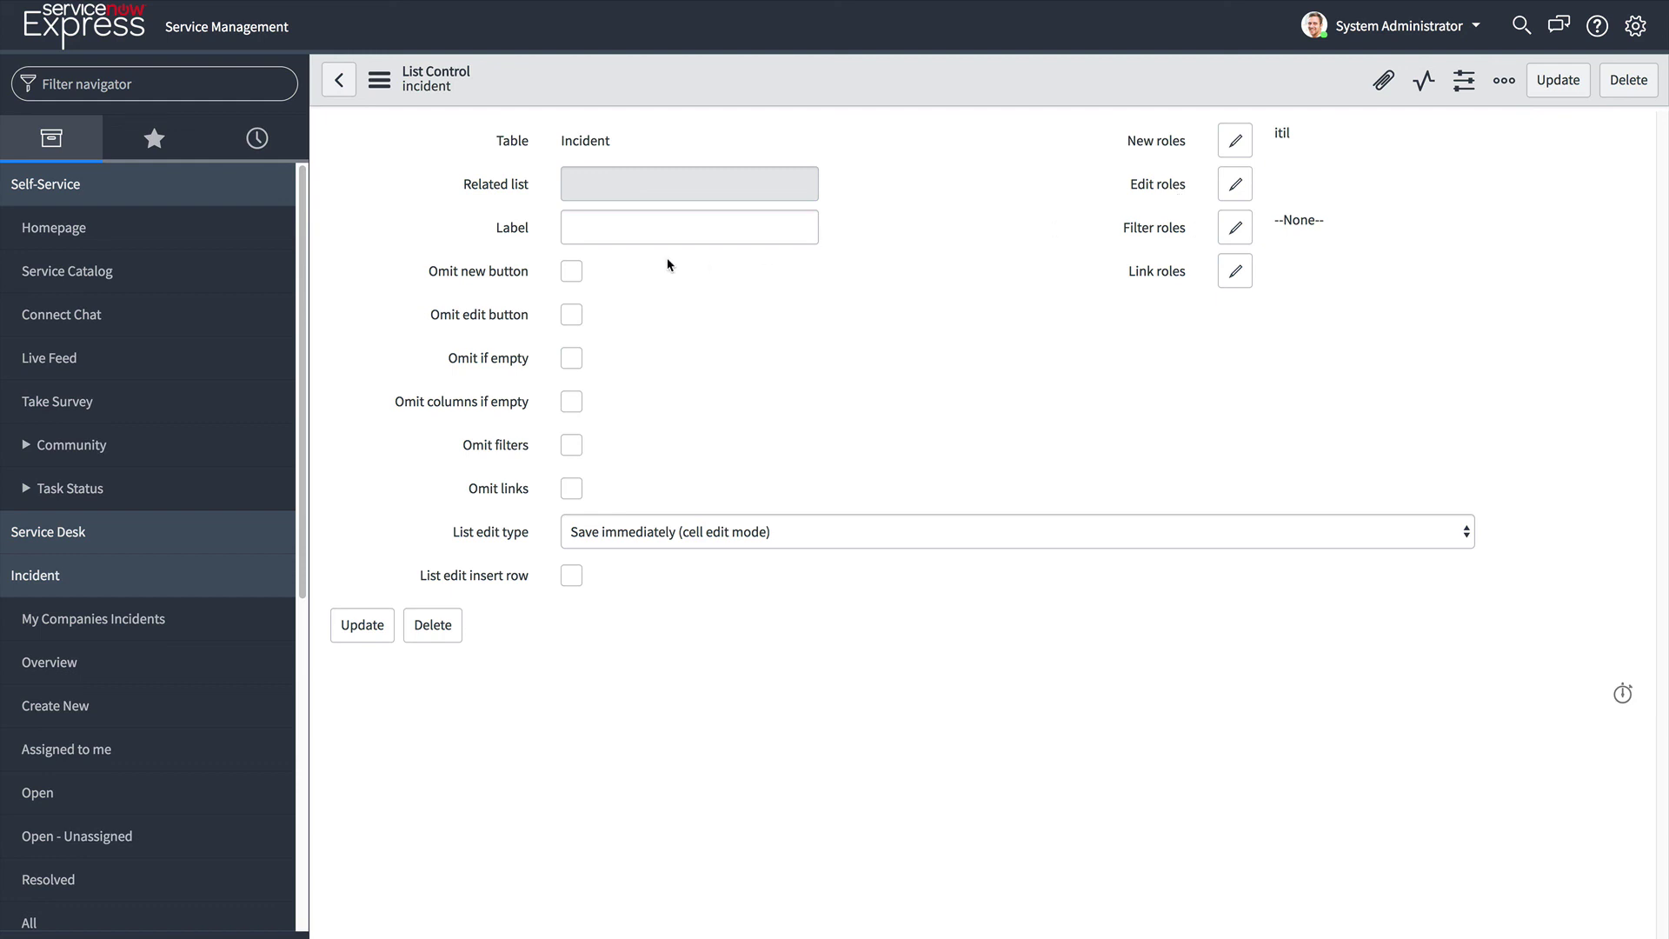
Set the list control's Filter roles to admin.
mouse_move(495, 311)
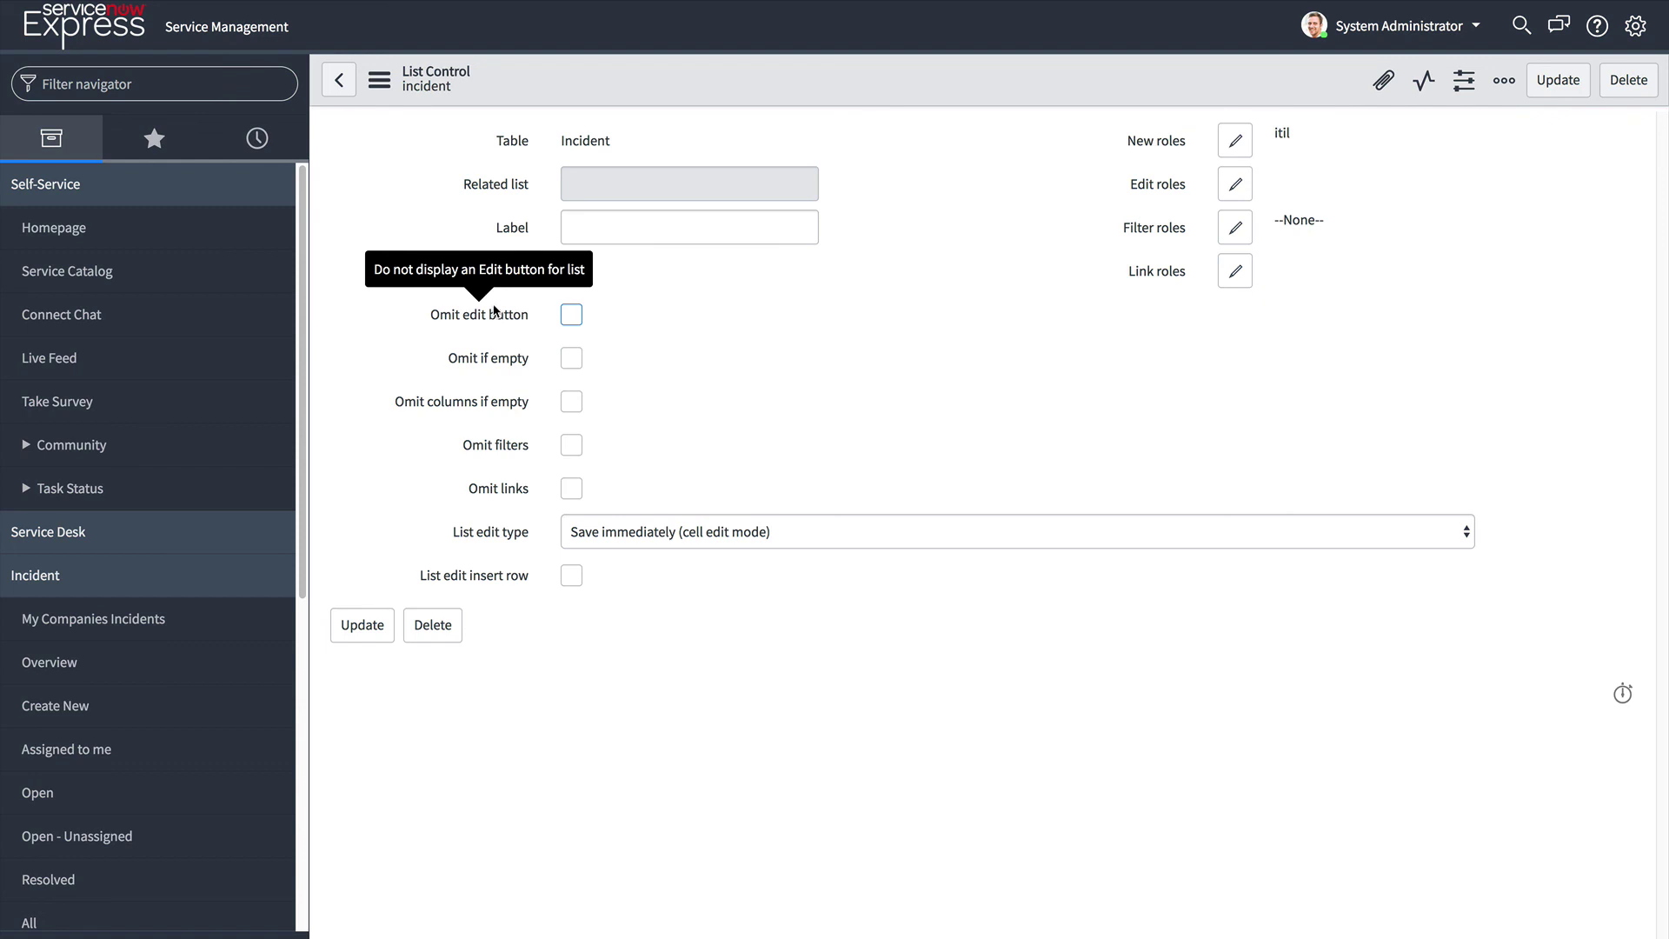
click(1226, 229)
double_click(739, 200)
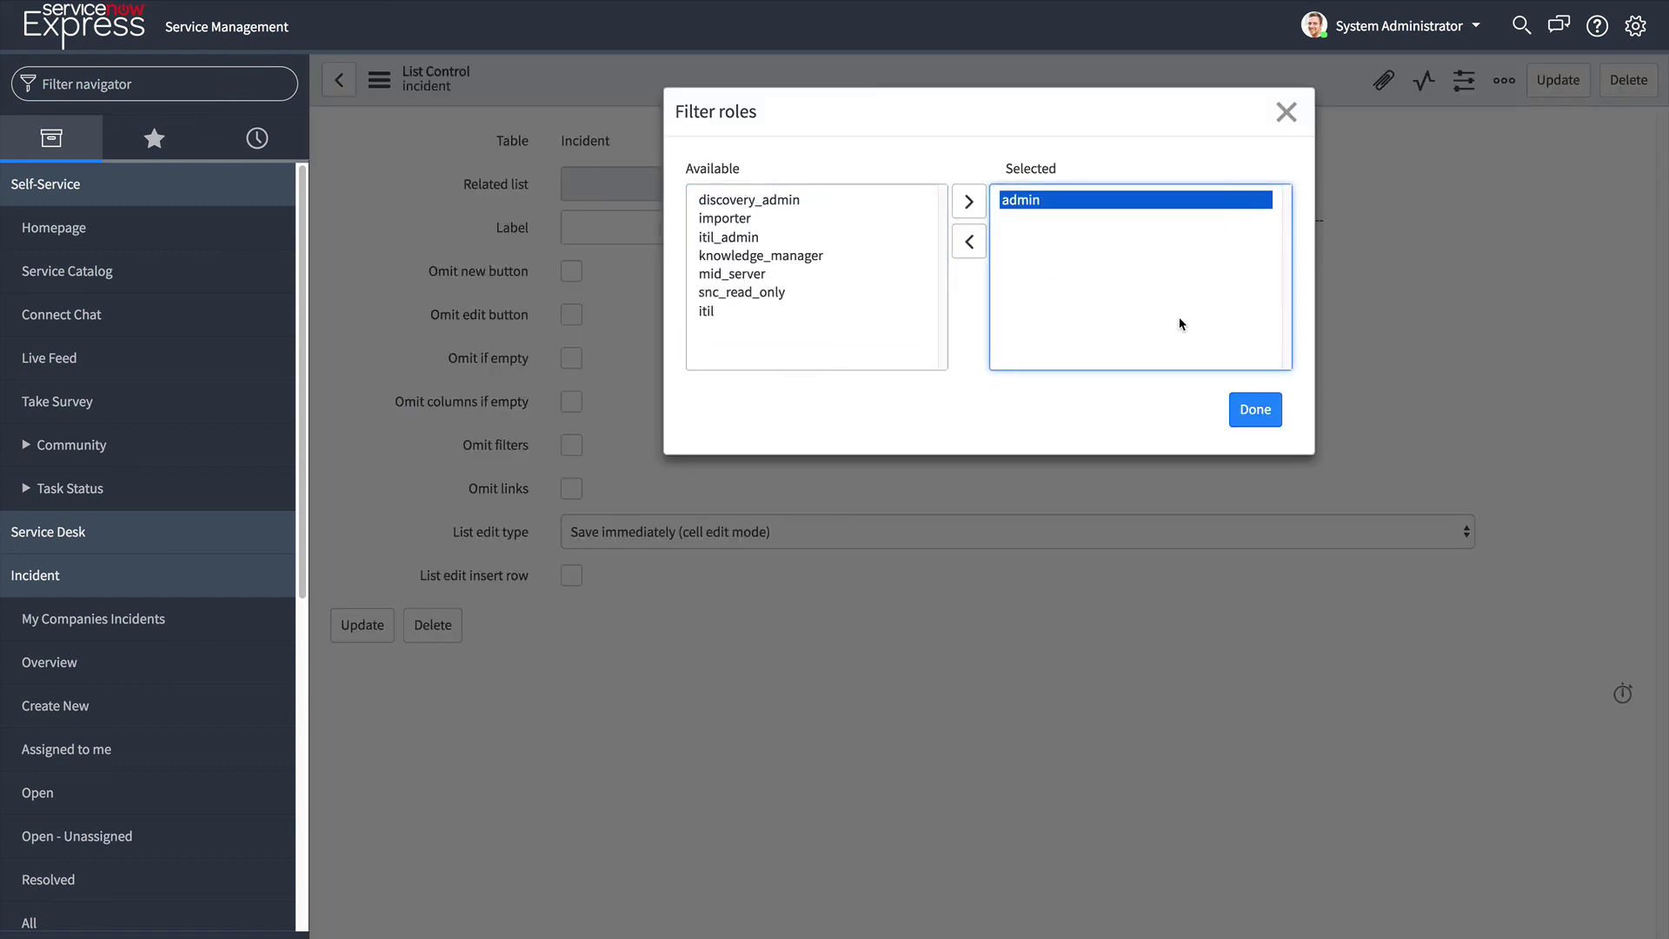
click(1251, 404)
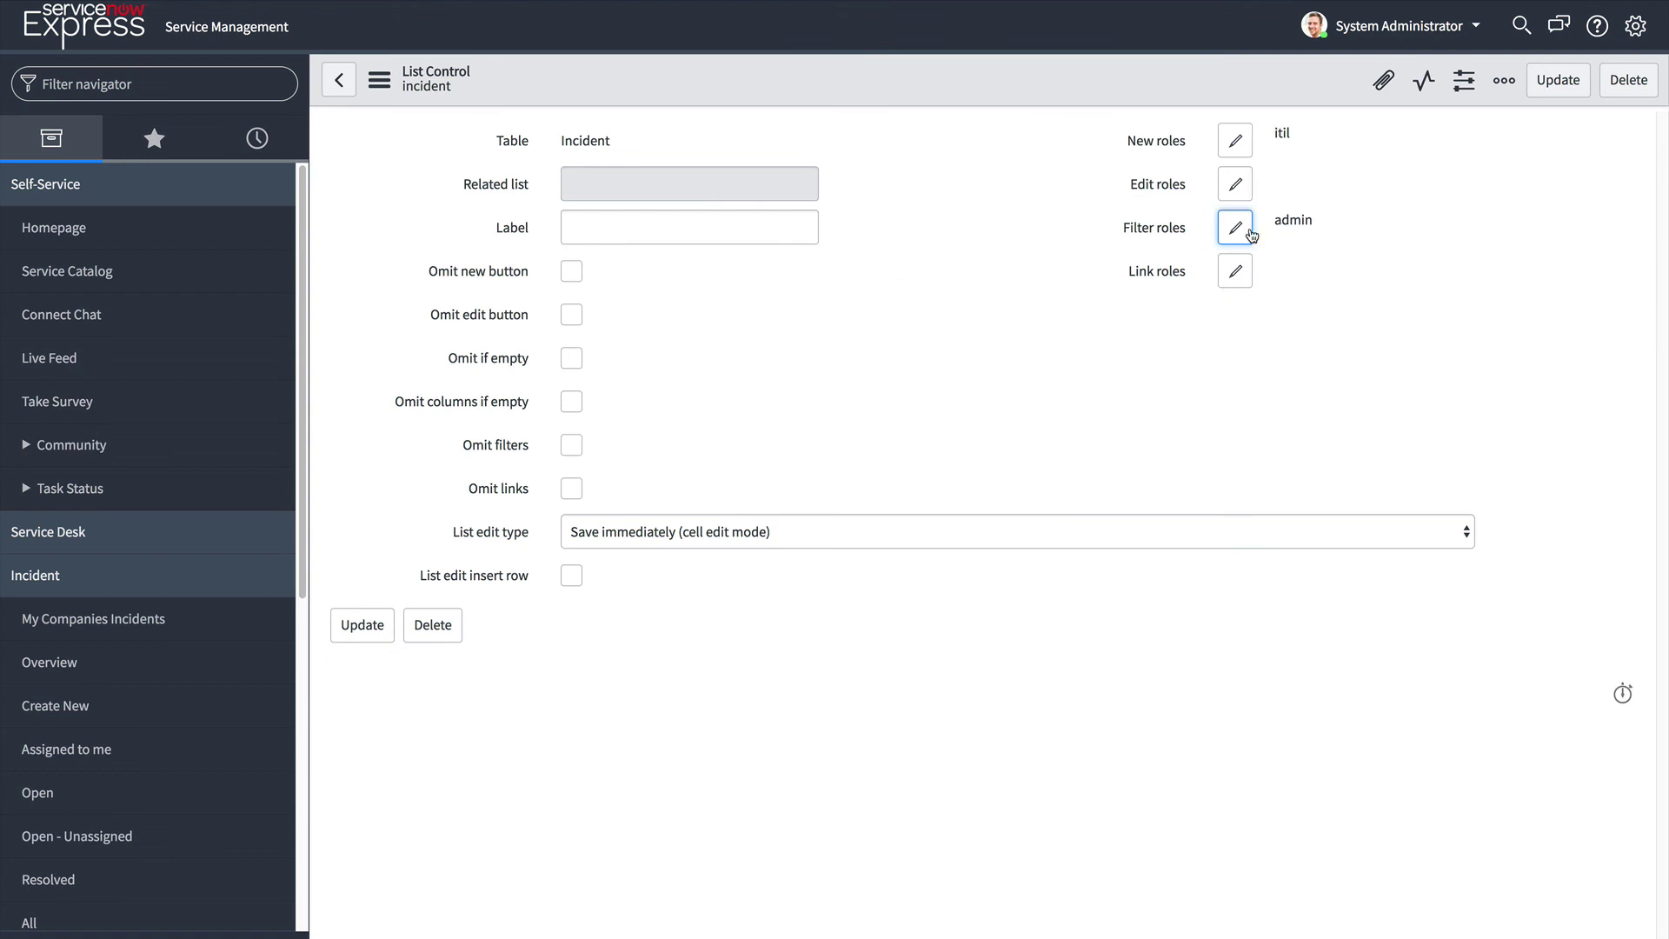
Save the list control changes and clear the company filter to show all incidents.
click(1558, 97)
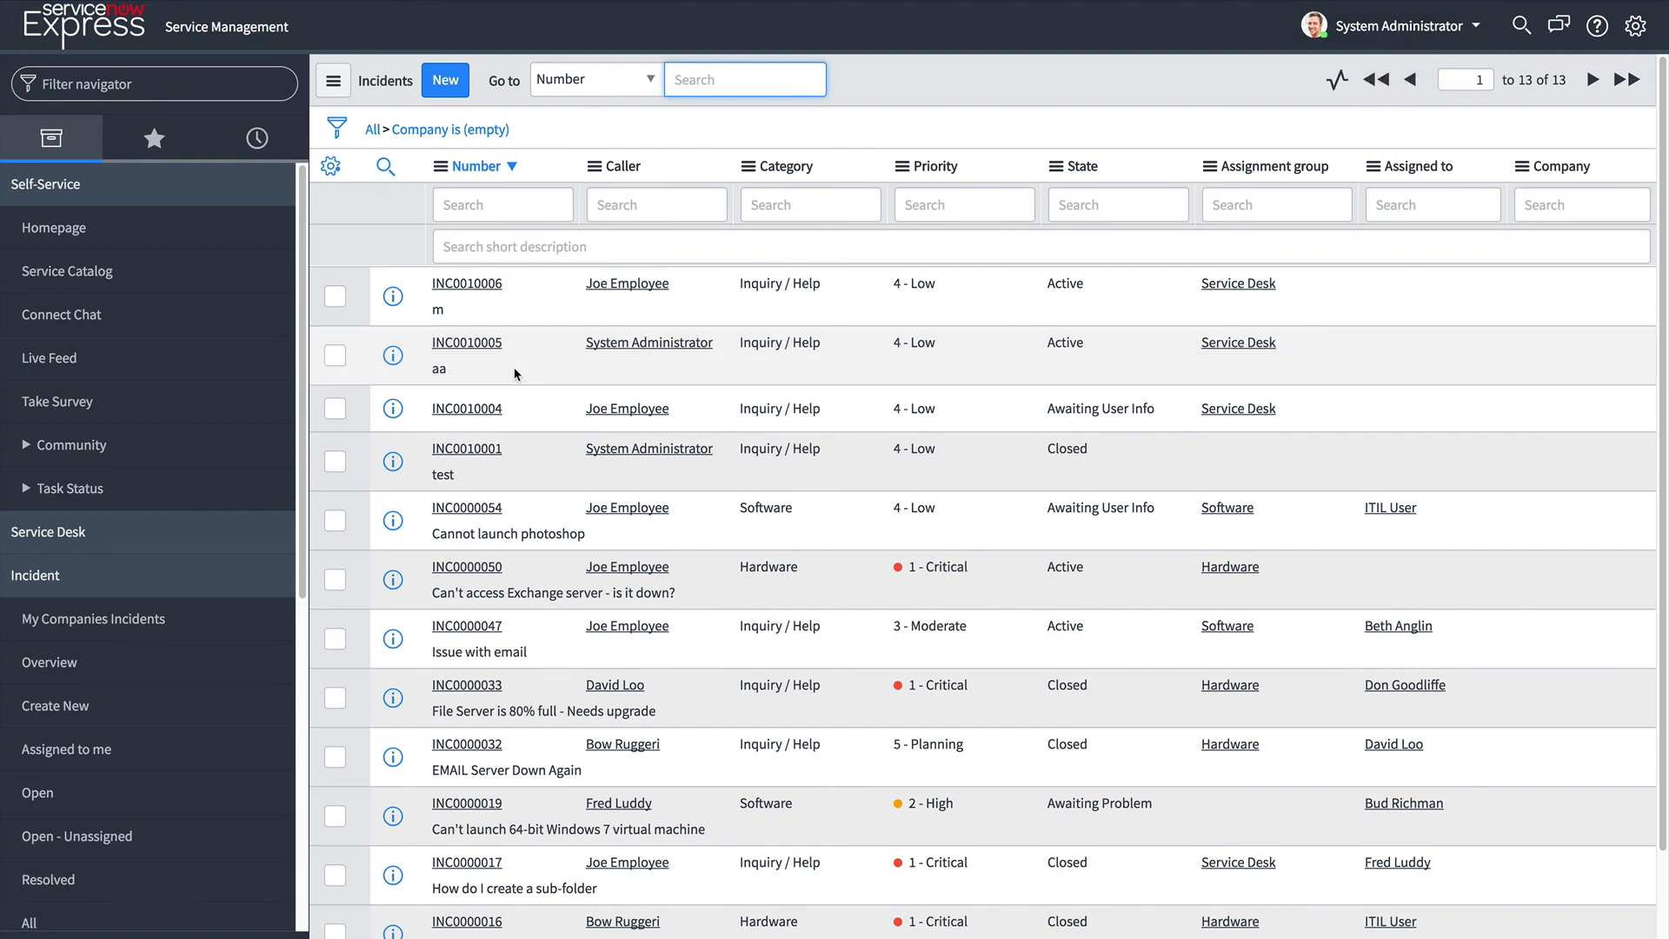
scroll(514, 367, down, 3)
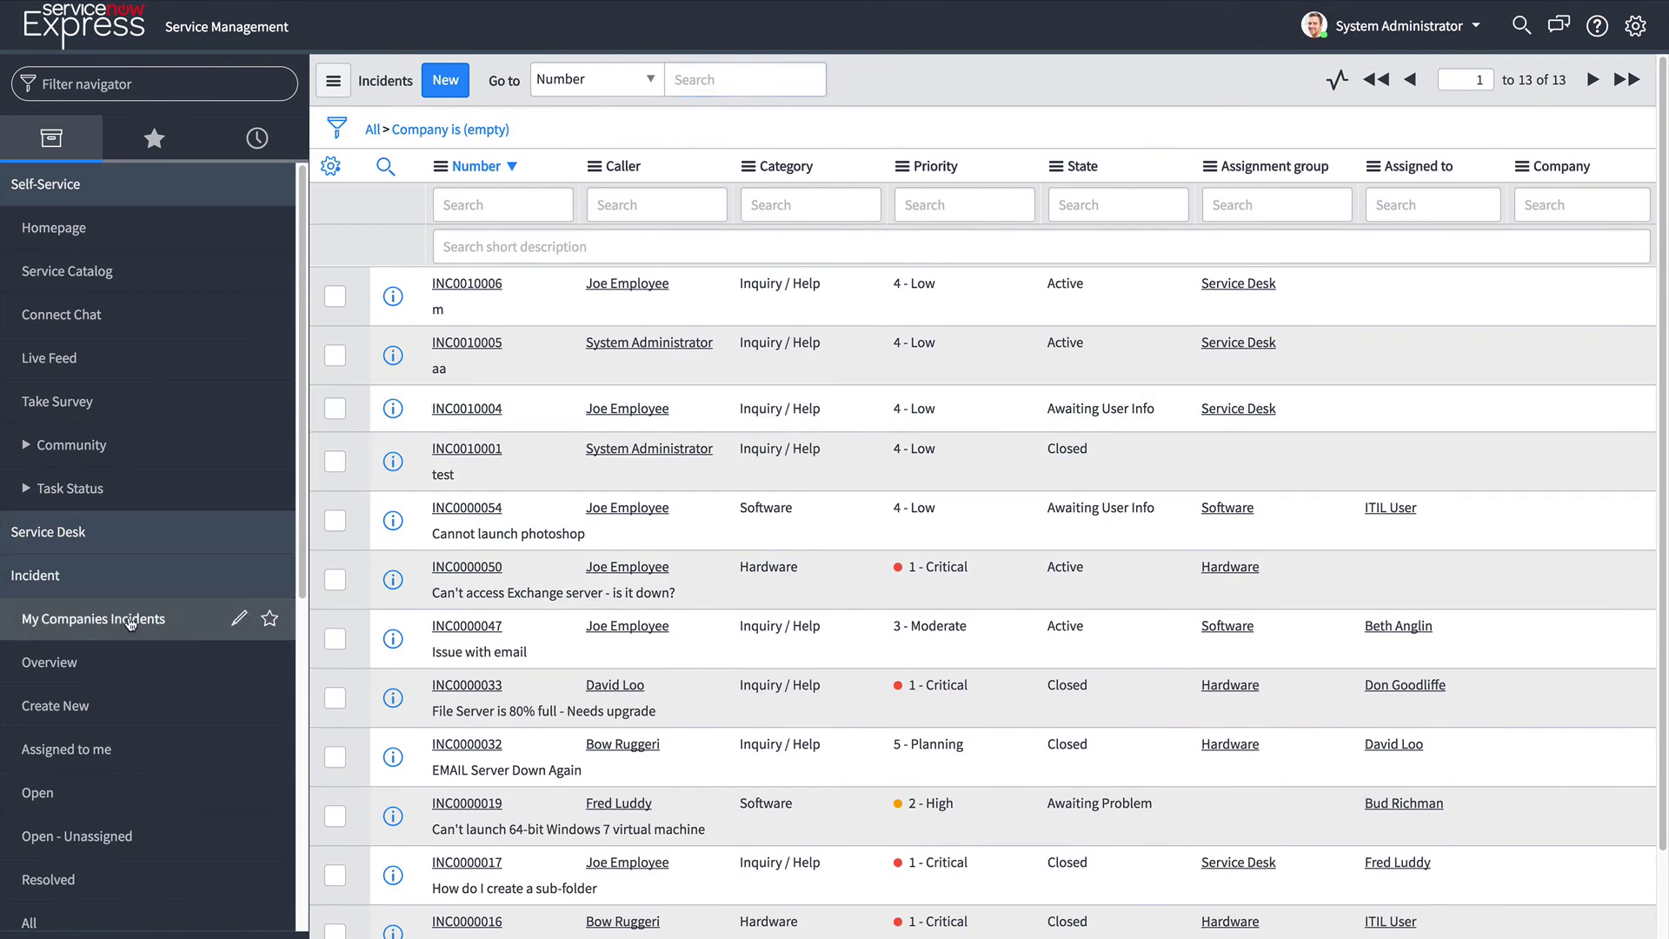
click(128, 621)
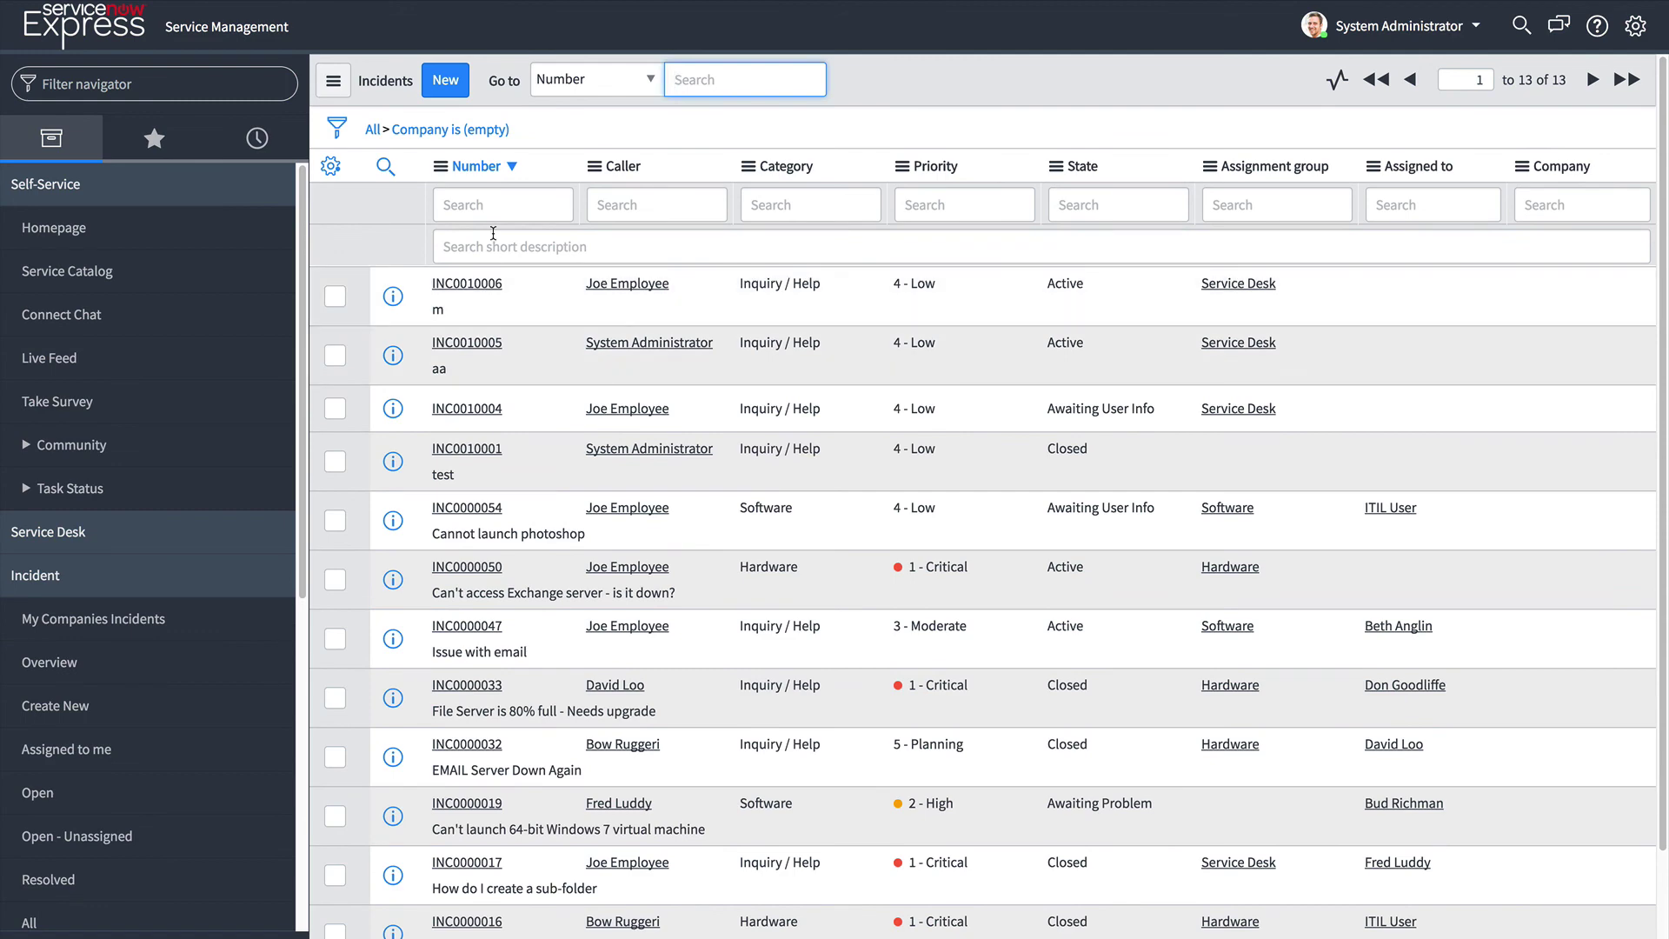
click(385, 134)
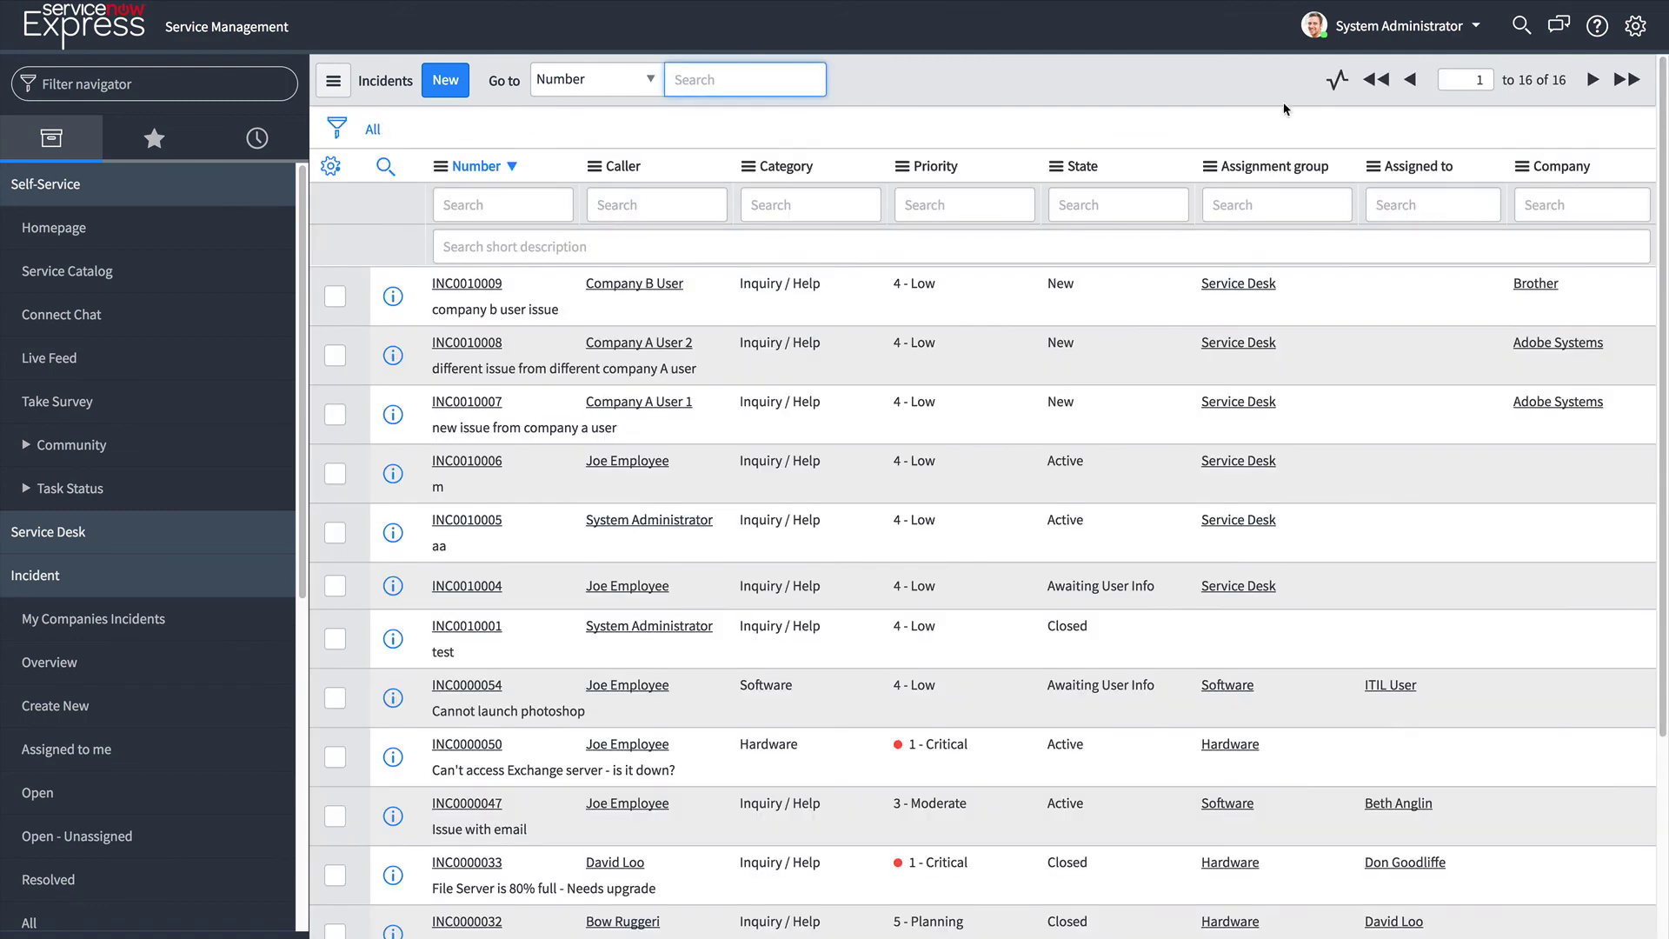
Impersonate the ITIL User and open Incident > My Companies Incidents.
click(1482, 38)
click(1436, 86)
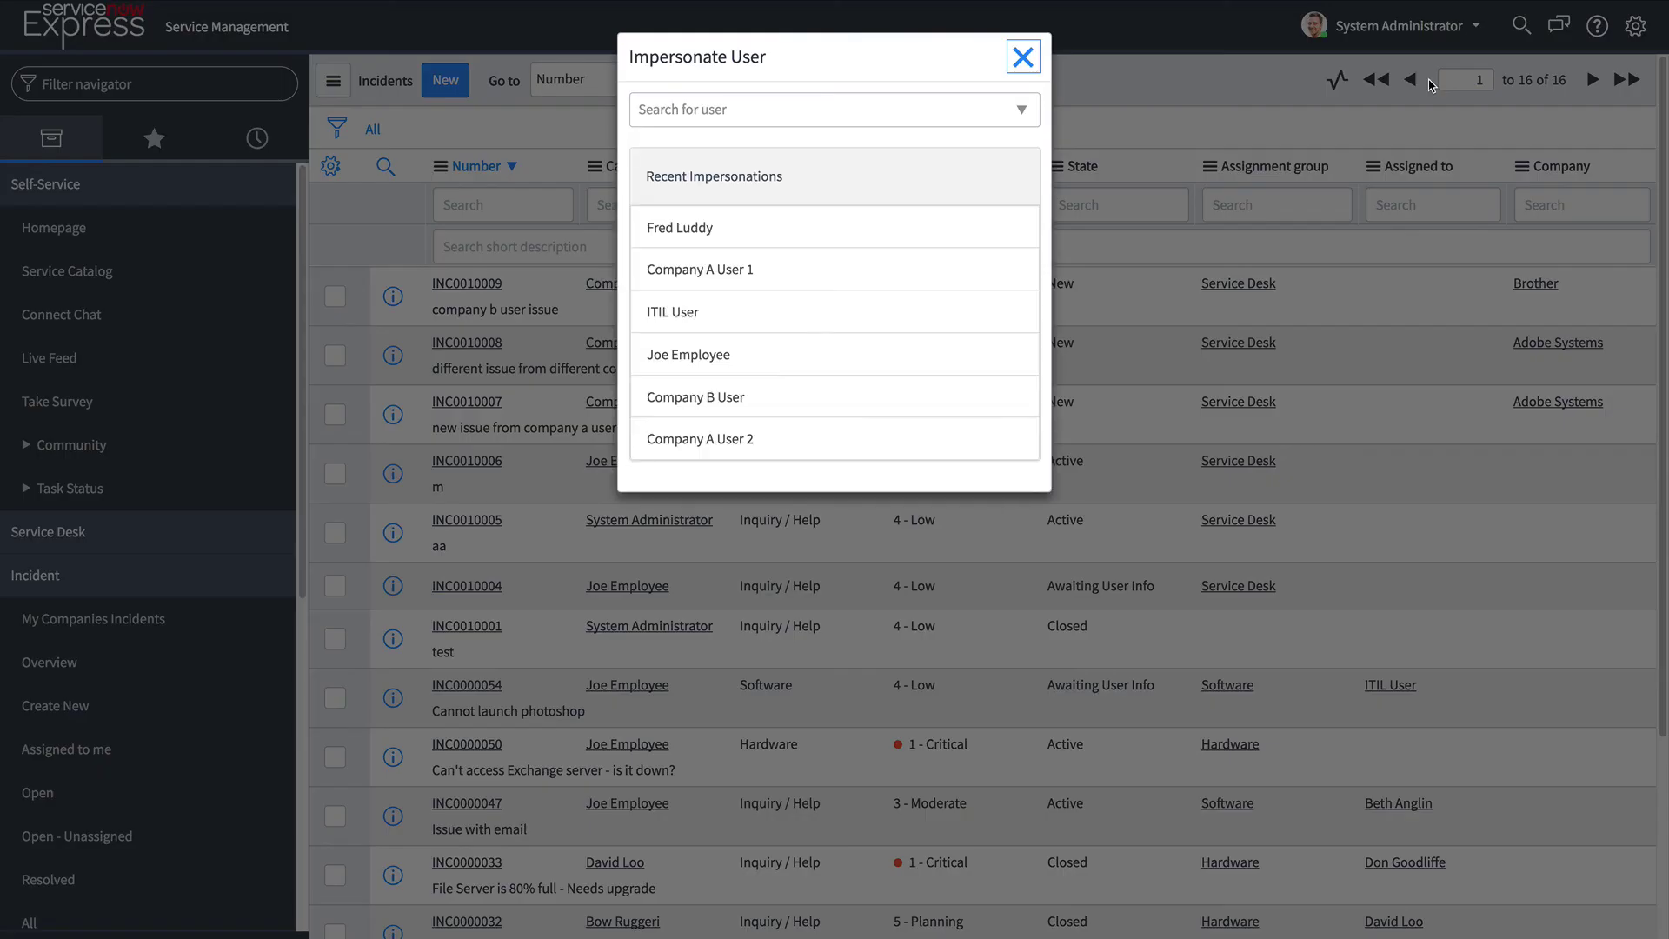
click(693, 317)
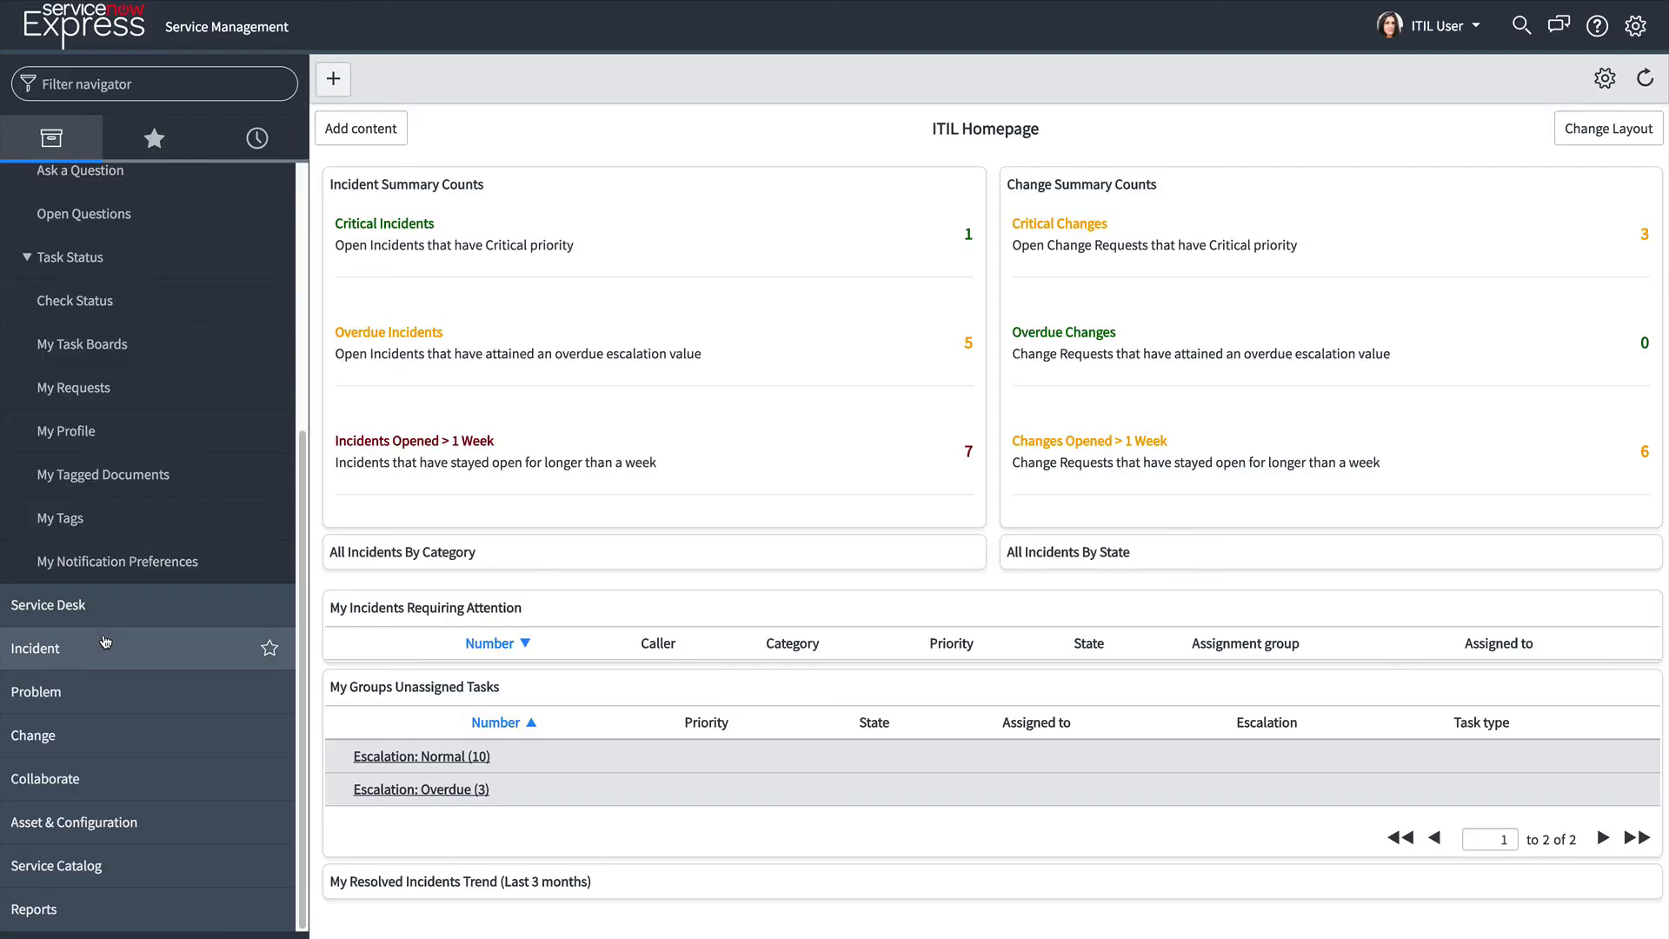
click(104, 644)
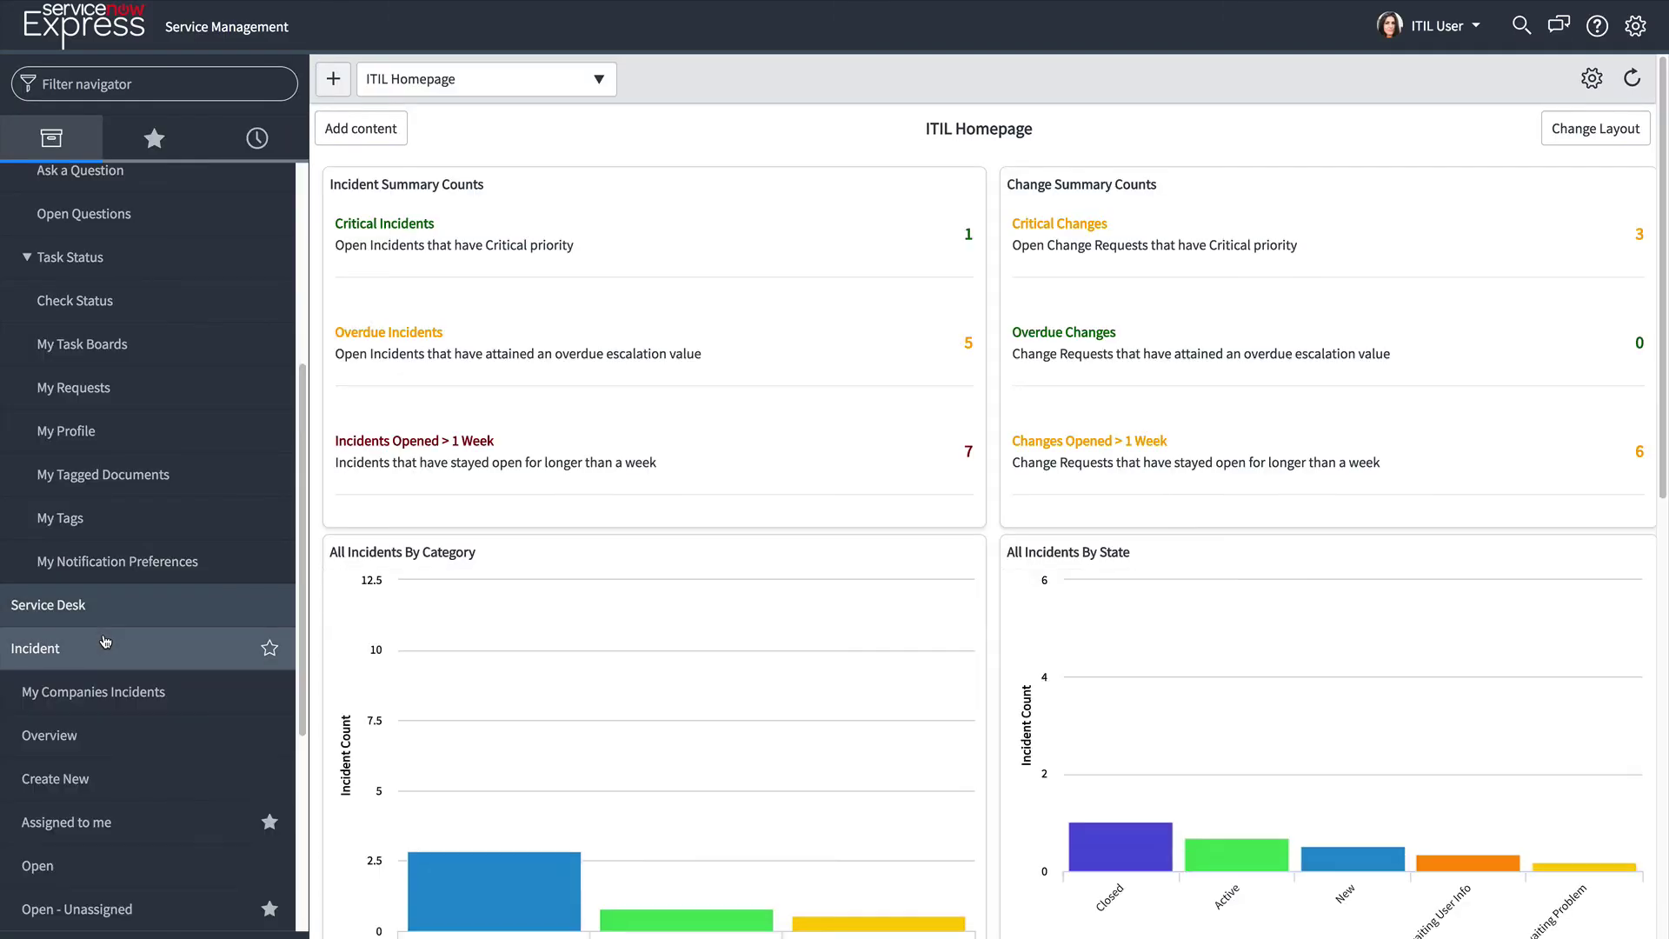
click(98, 689)
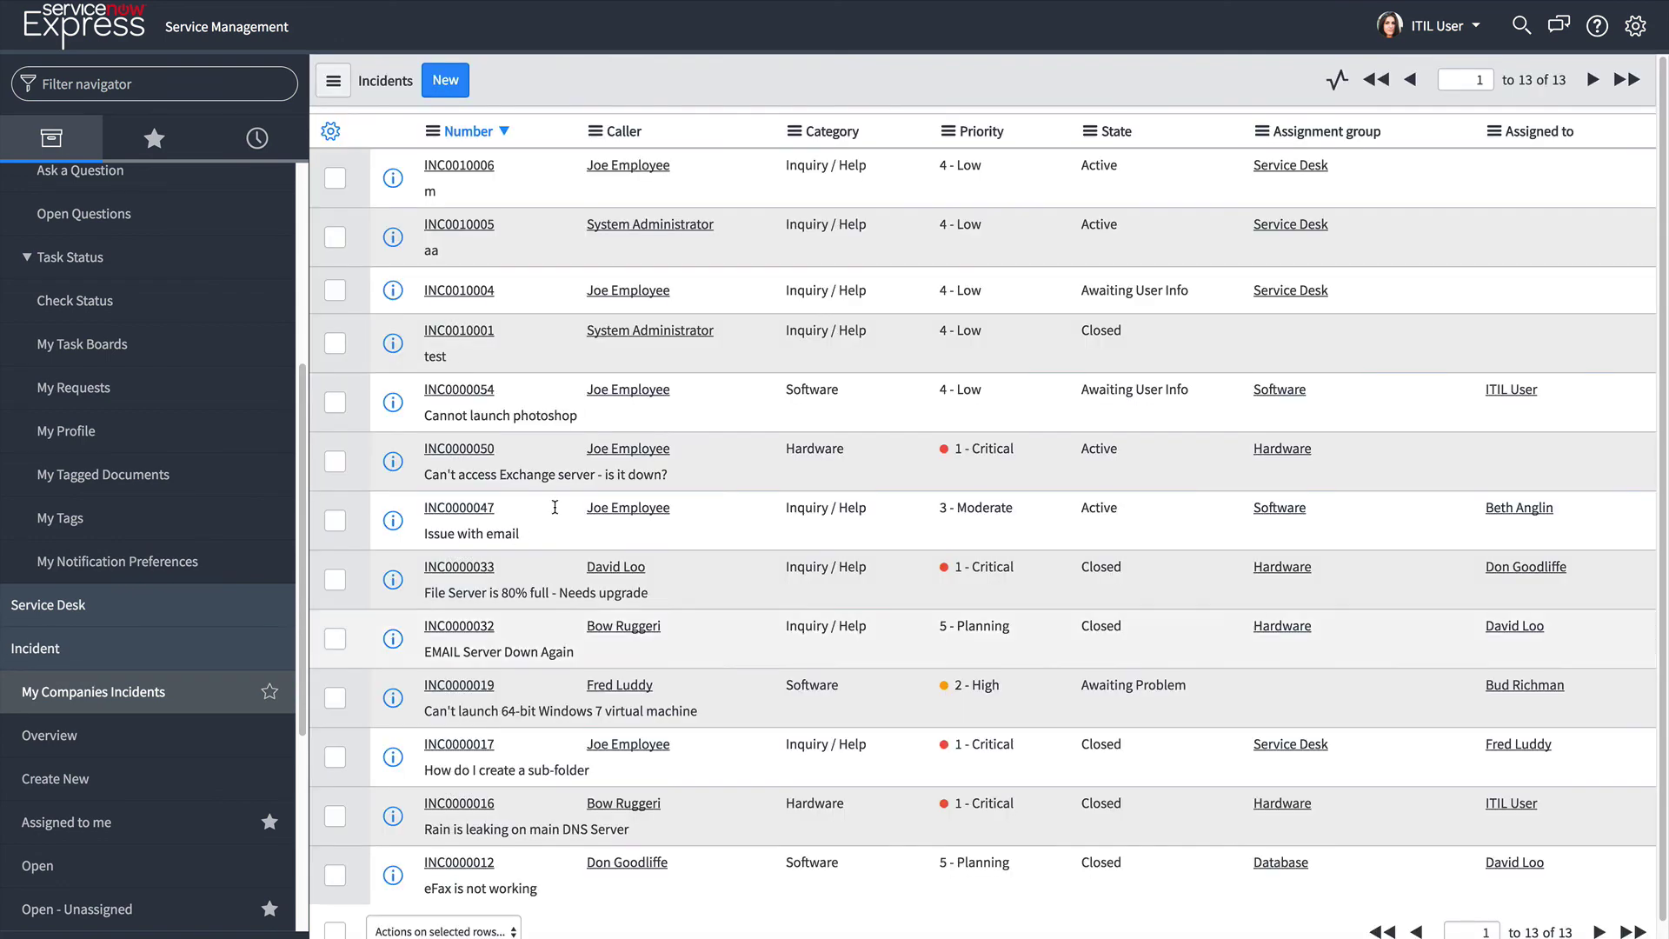